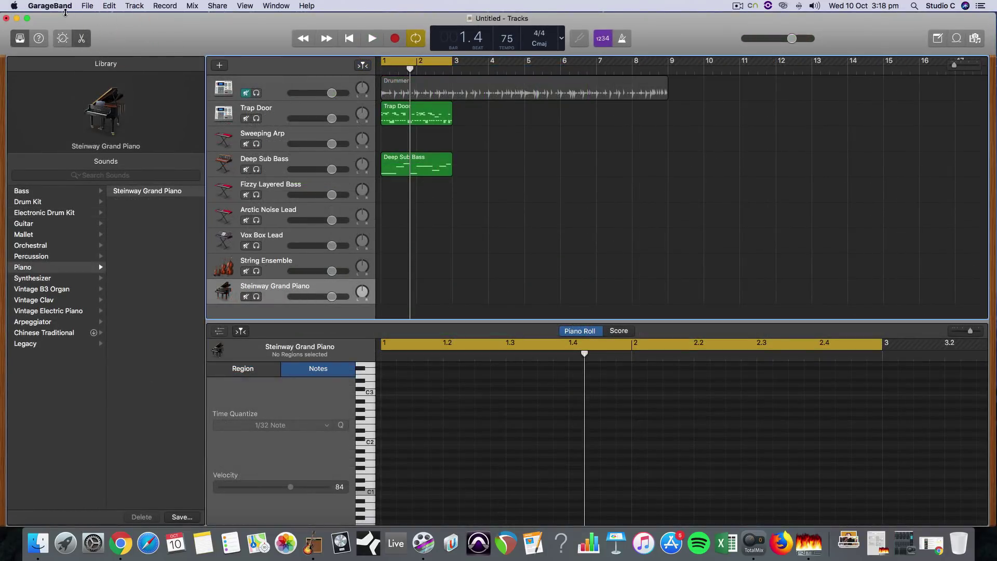
Check the GarageBand version in the program's About information and close it
click(62, 6)
click(52, 16)
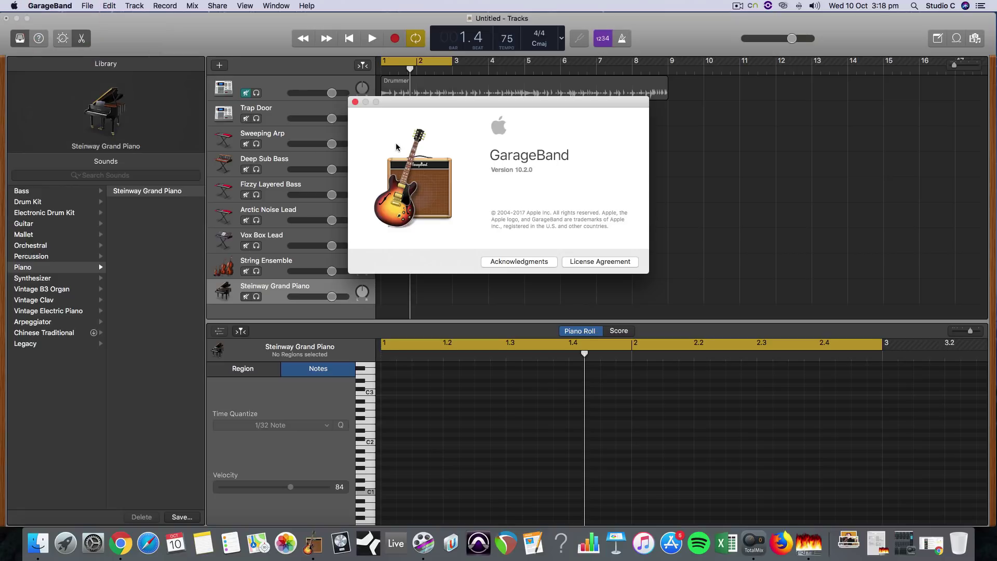
click(357, 103)
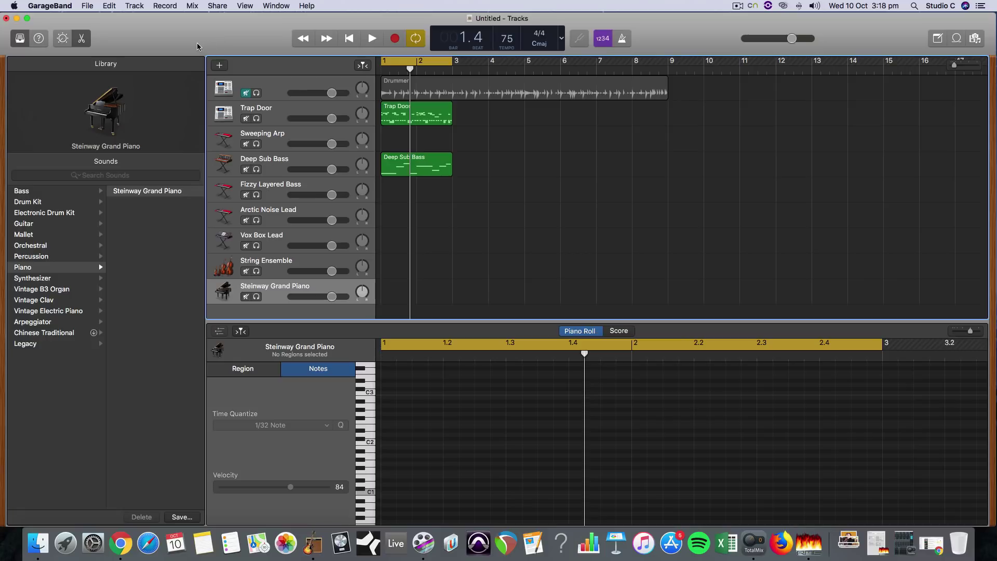
Close the current project, saving it in the GarageBand folder under the name hip hop
click(89, 7)
click(92, 61)
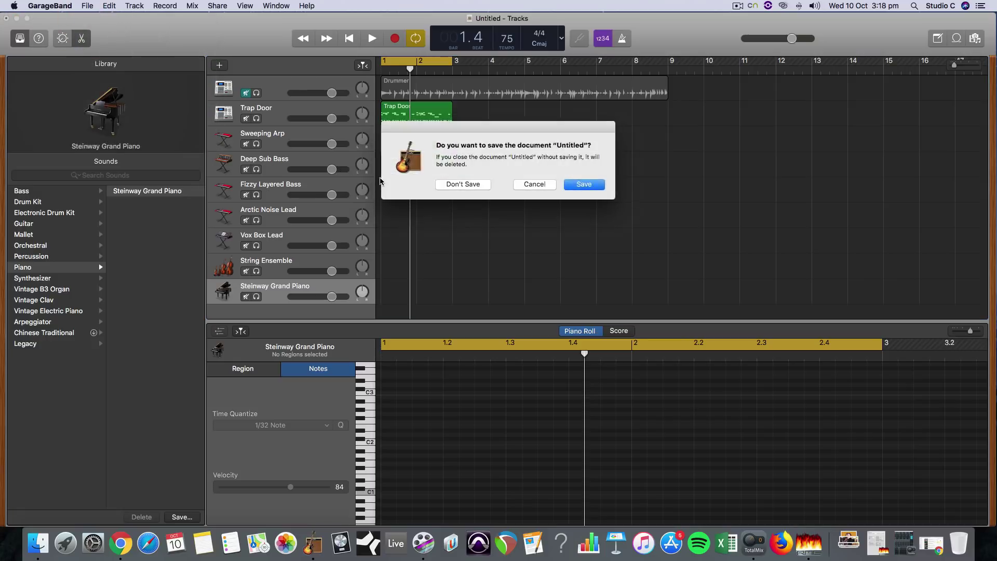
click(589, 187)
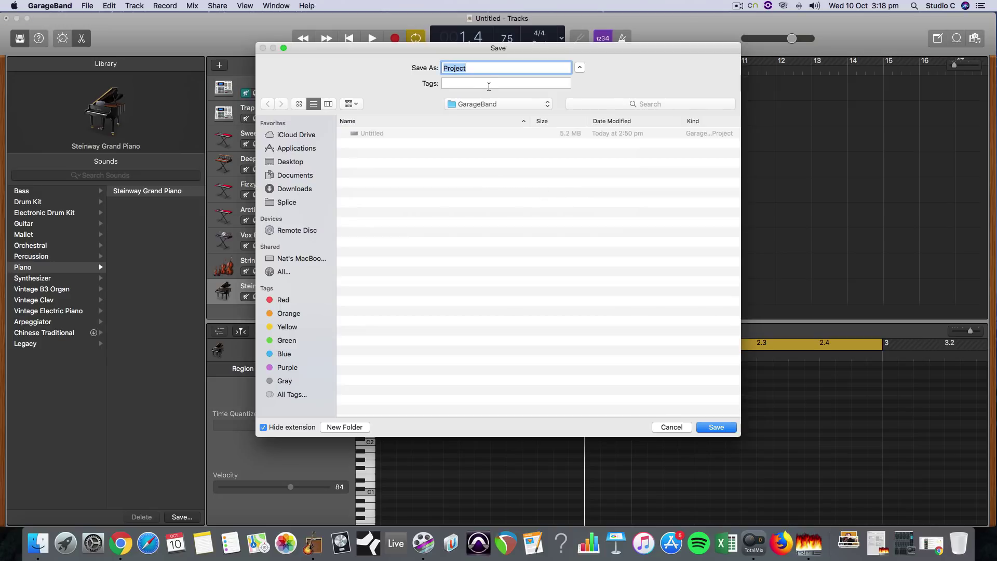
text(hip hop)
key(Return)
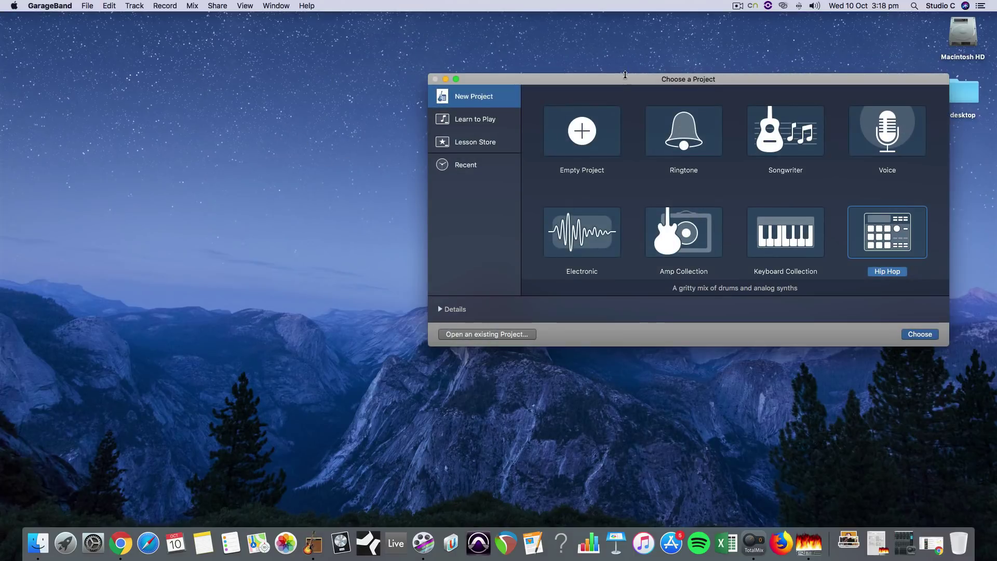
Create a new project from the Hip Hop template
drag(619, 78, 388, 104)
drag(507, 112, 528, 88)
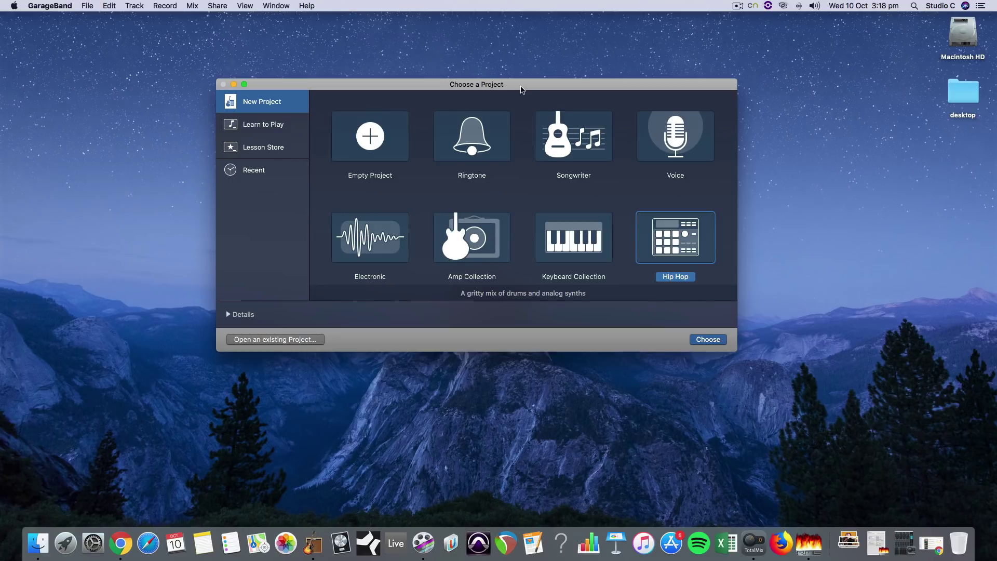
drag(530, 86, 491, 89)
drag(627, 92, 632, 71)
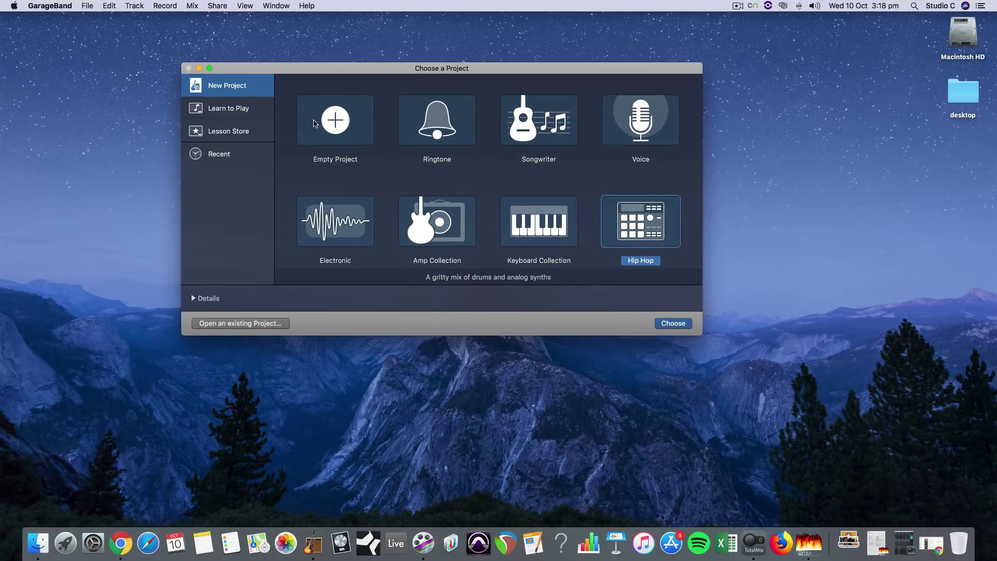
click(341, 120)
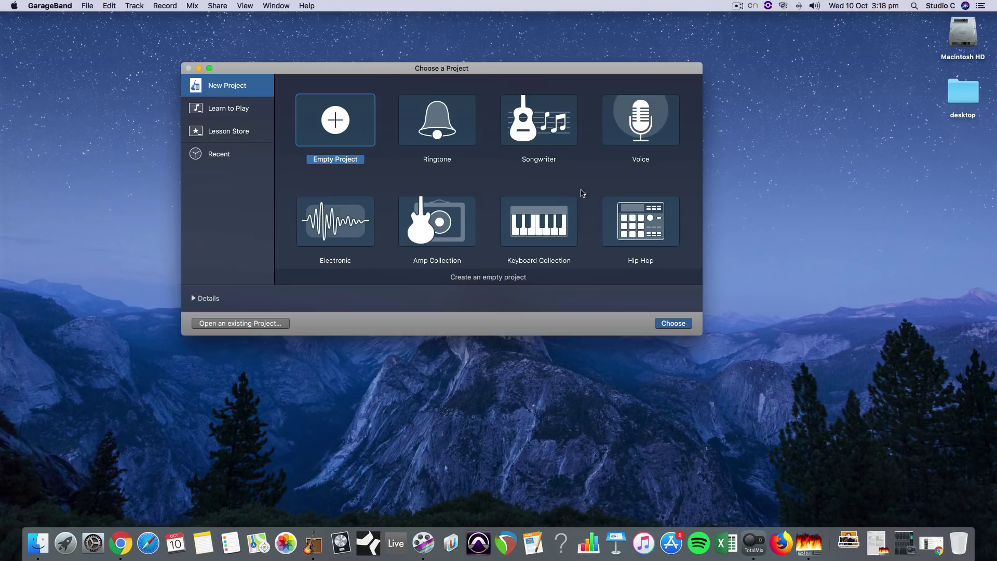
click(628, 232)
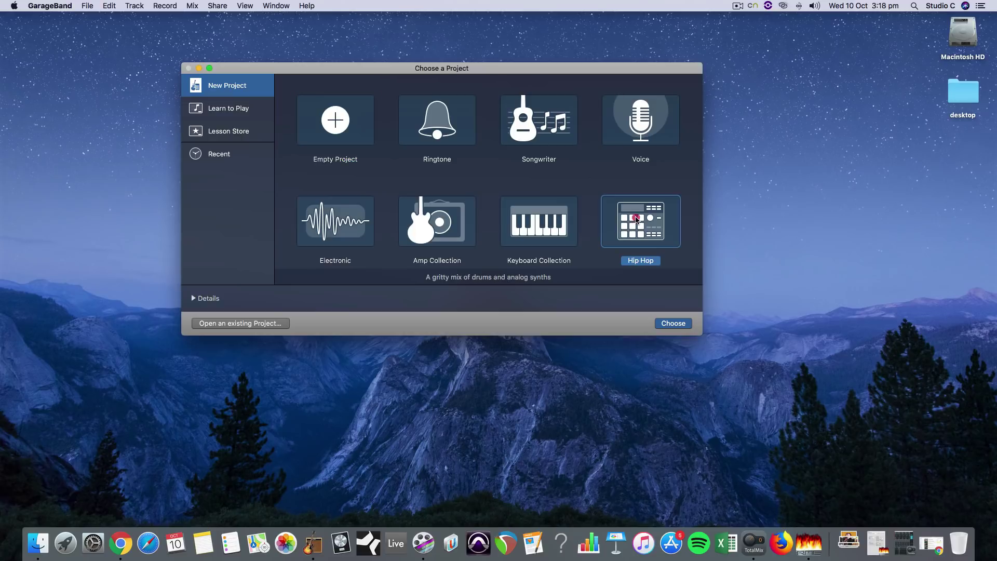
click(673, 323)
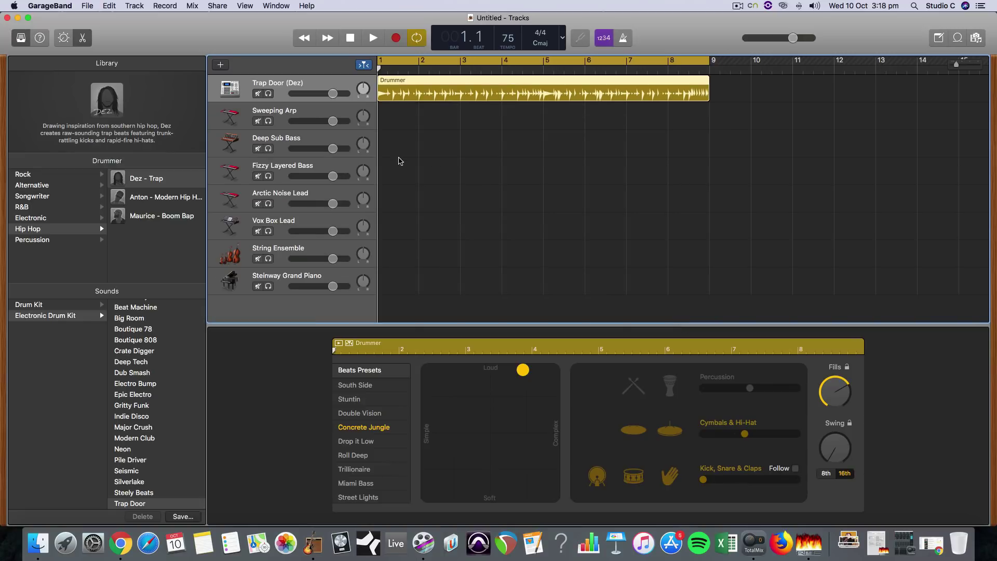
Select the Trap Door (Dez) drummer track and play its region briefly from the start to hear the beat
click(322, 82)
click(301, 279)
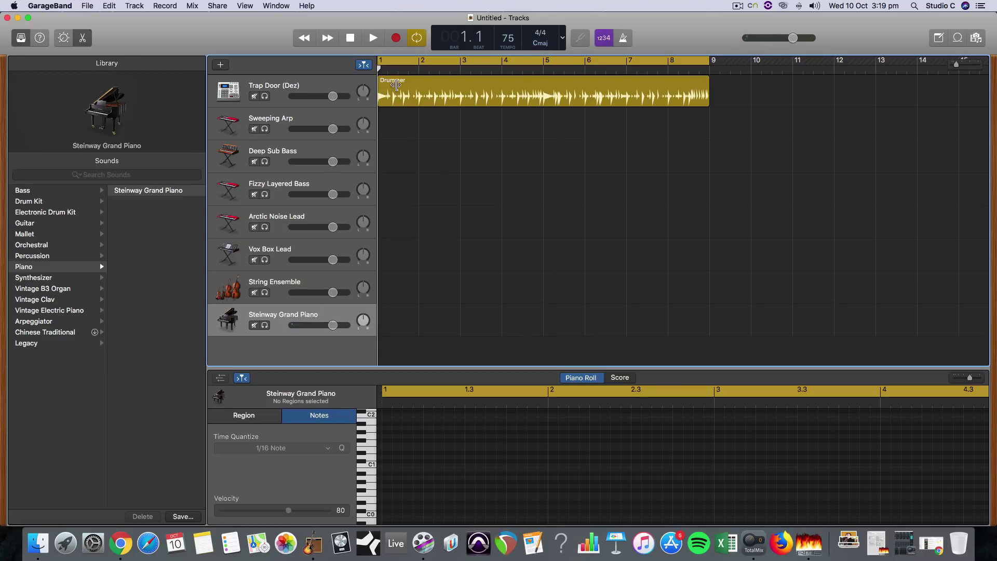
click(311, 89)
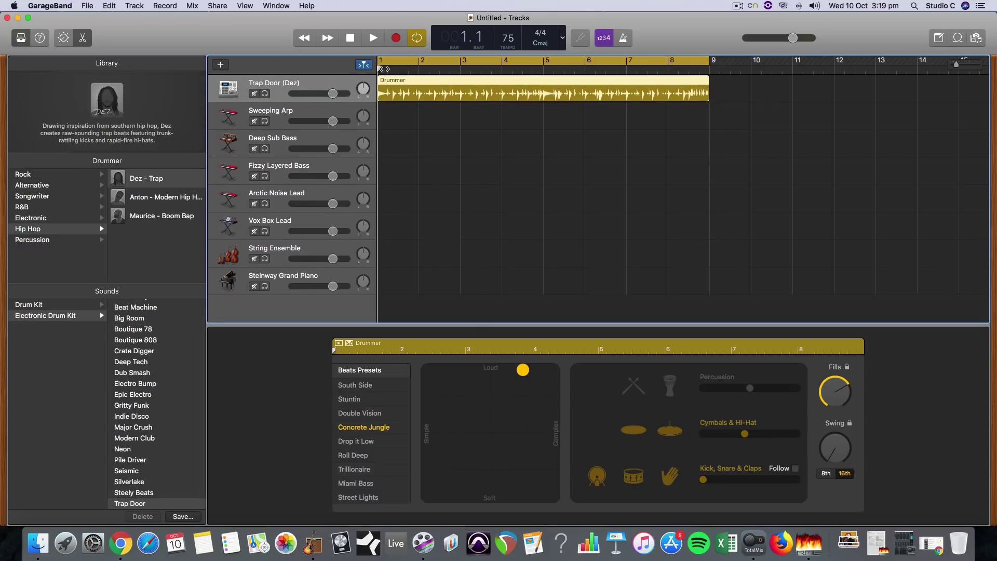
key(space)
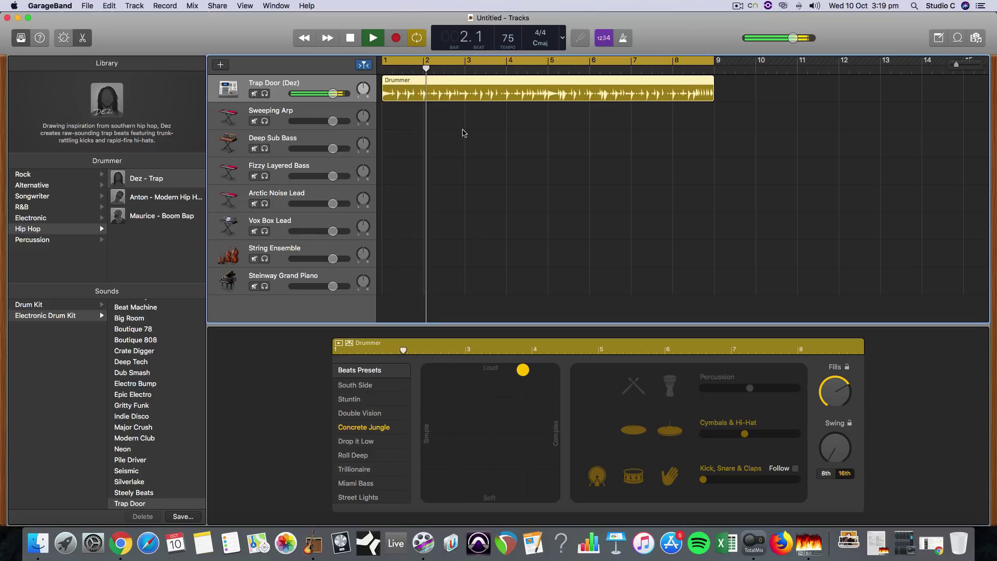
key(space)
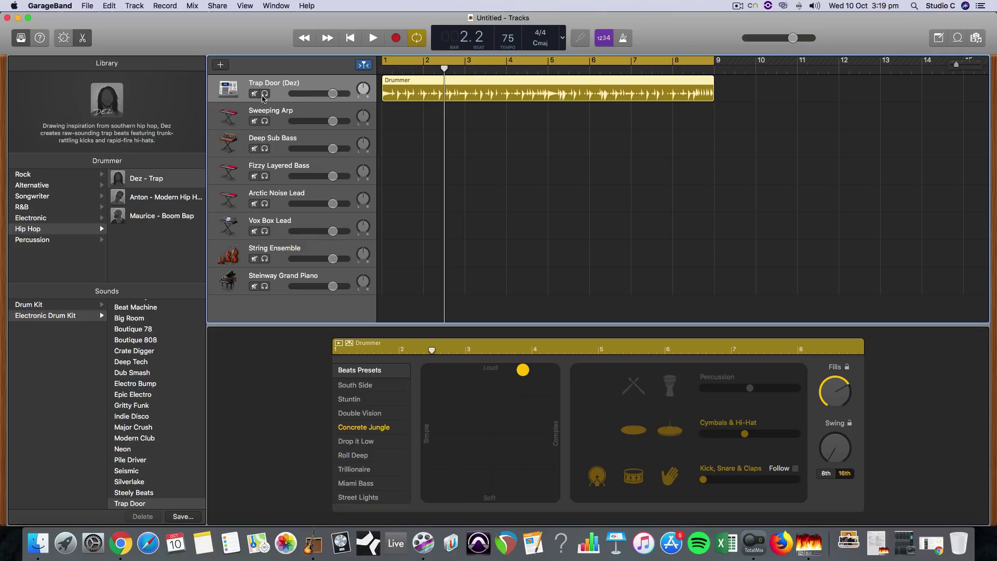
Delete the Trap Door (Dez) drummer track together with its regions
right_click(333, 84)
click(364, 134)
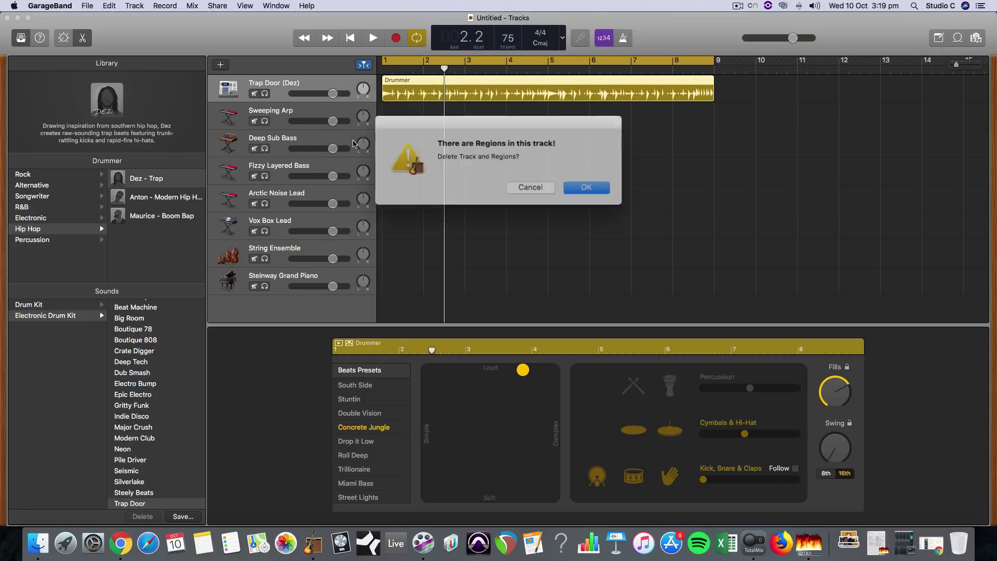
click(577, 185)
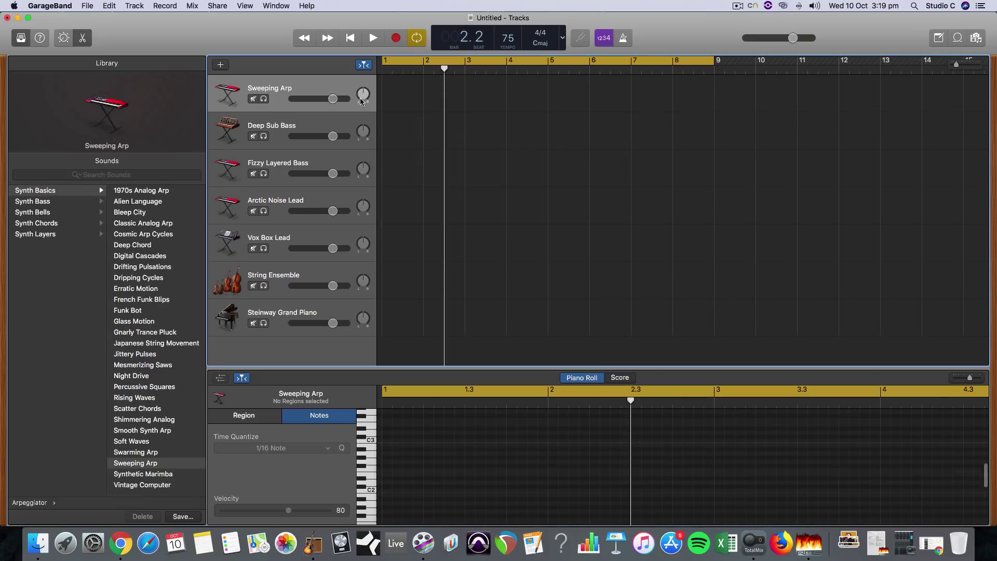
Add a new Software Instrument track below the Sweeping Arp track
click(335, 86)
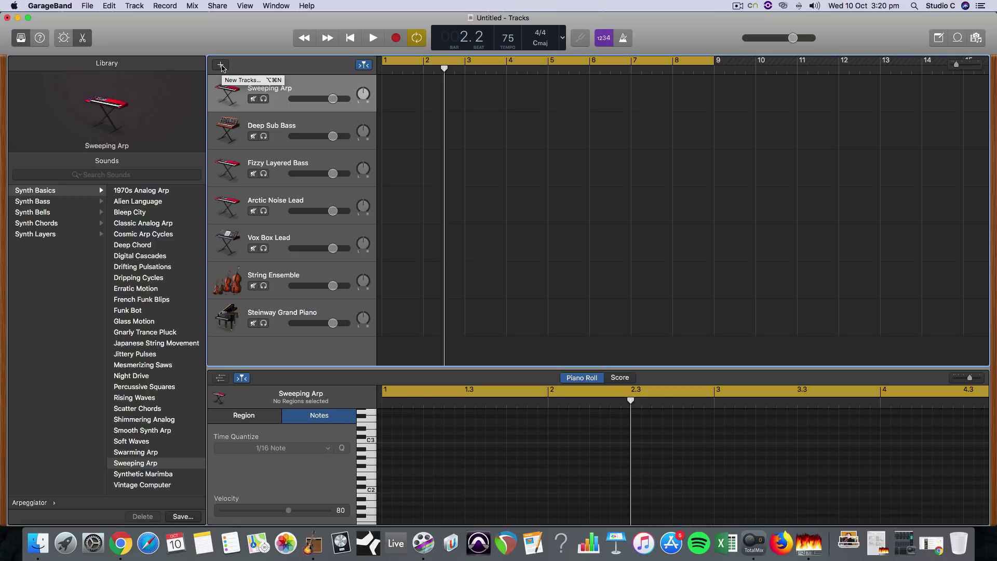
click(221, 65)
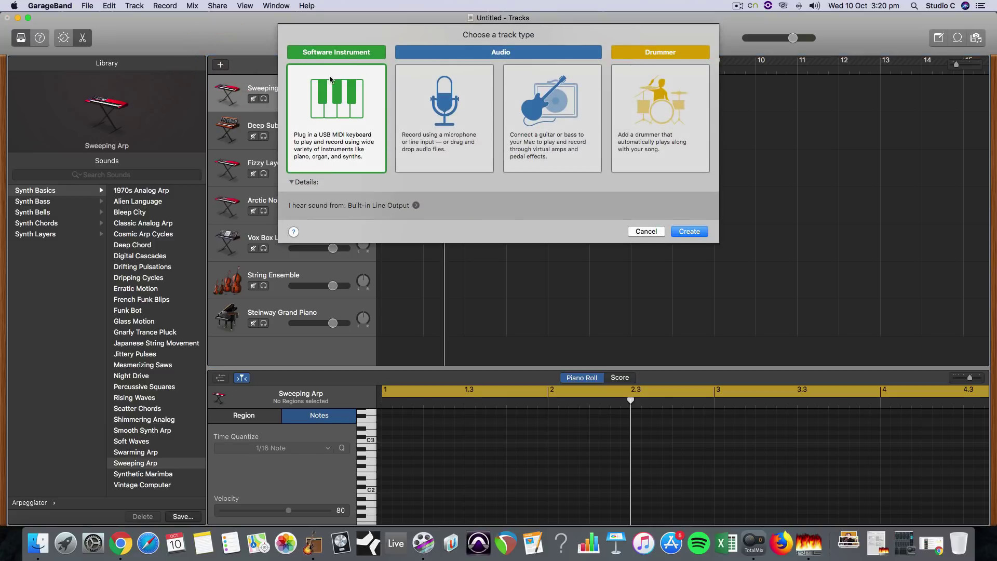
click(335, 92)
click(687, 232)
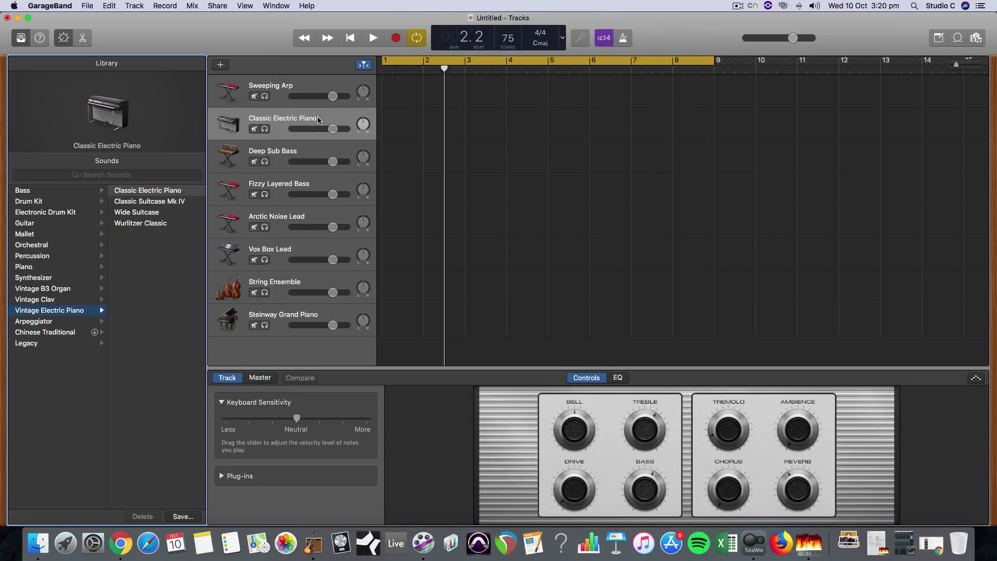
Move the Classic Electric Piano track to the top of the track list and return the playhead to bar 1
click(317, 120)
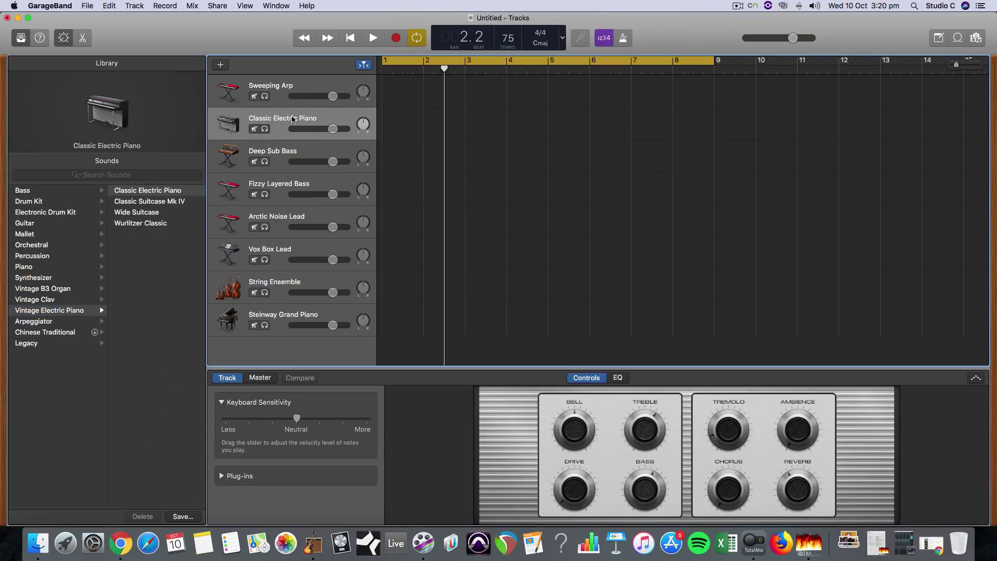
drag(292, 117, 290, 67)
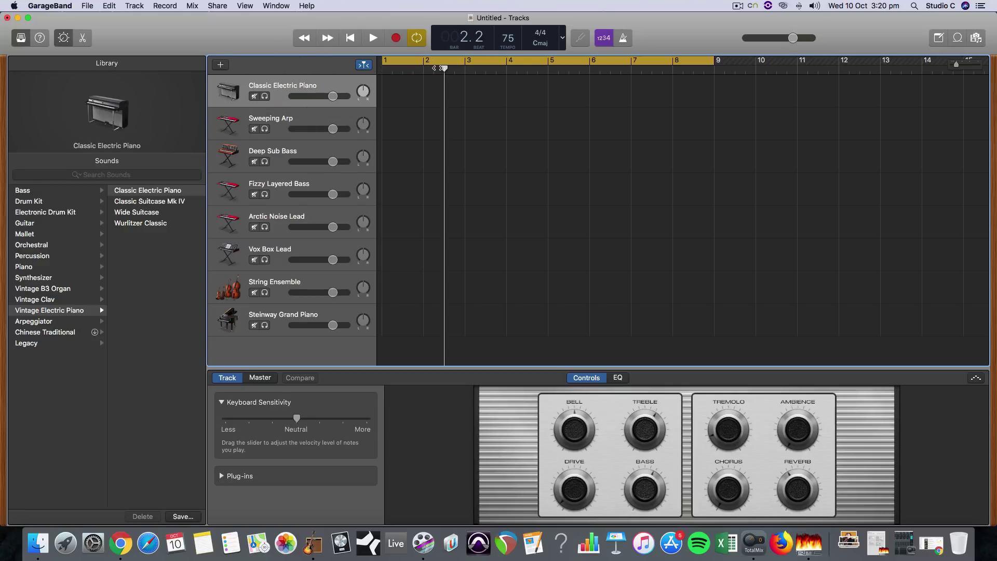
drag(440, 68, 383, 68)
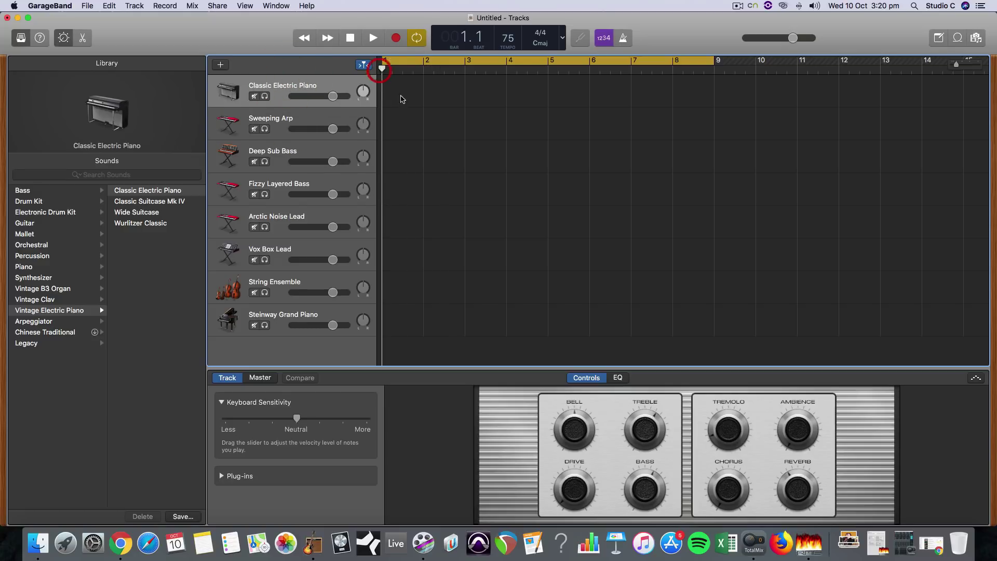
click(308, 87)
Hide and show the sound Library repeatedly, and turn the Quick Help notes on and off
click(21, 39)
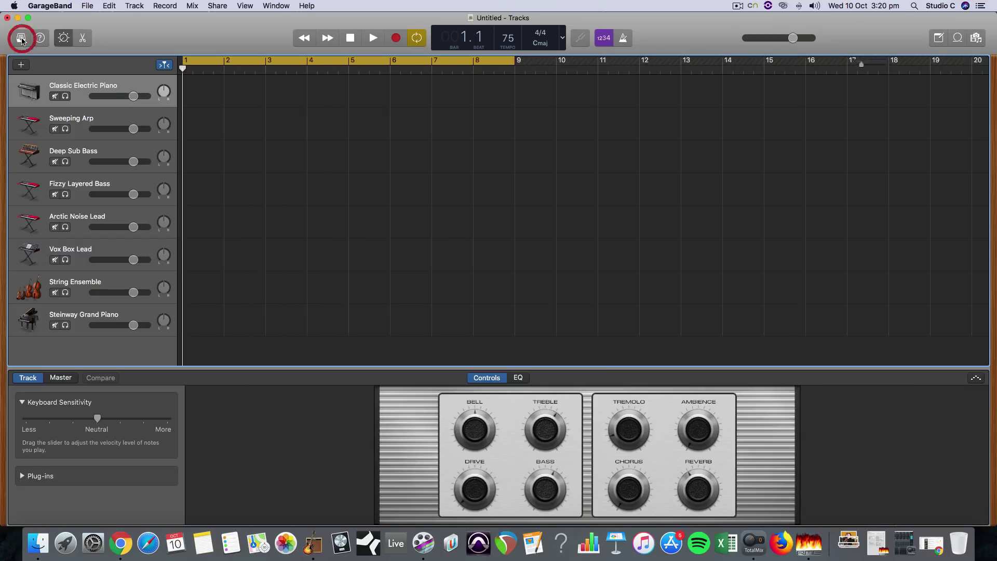
click(21, 40)
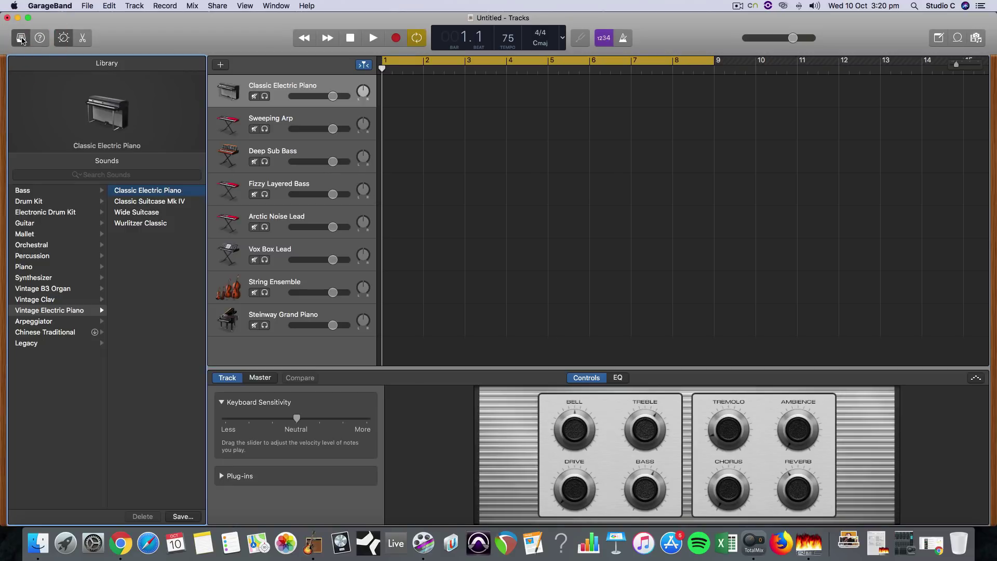
click(20, 39)
click(20, 40)
click(21, 40)
click(21, 40)
click(20, 40)
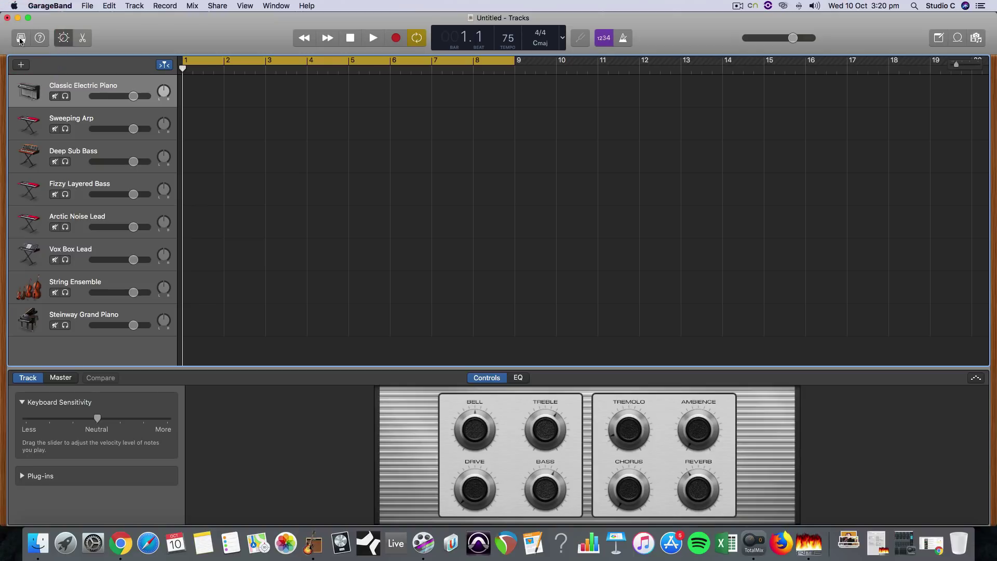
click(20, 40)
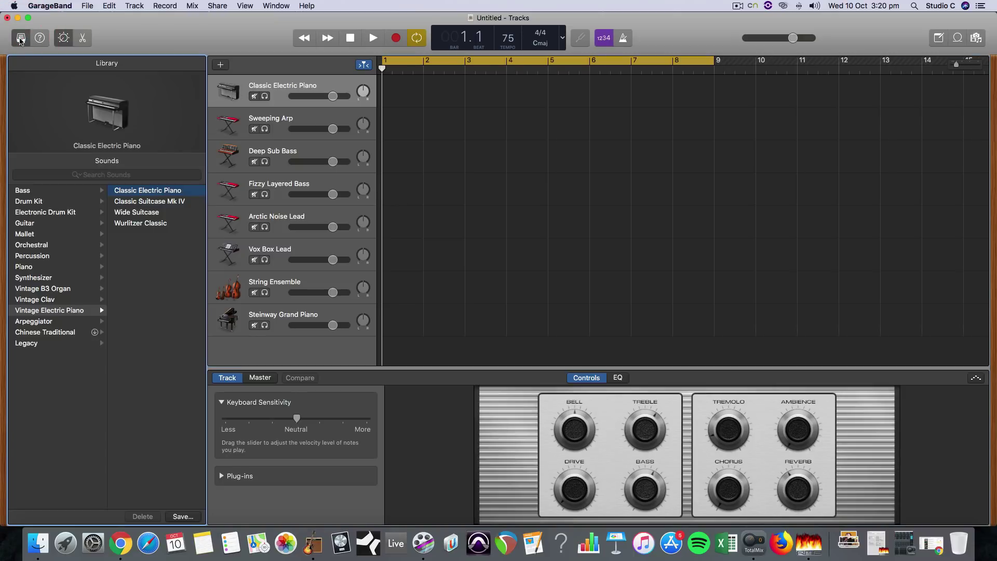
click(39, 39)
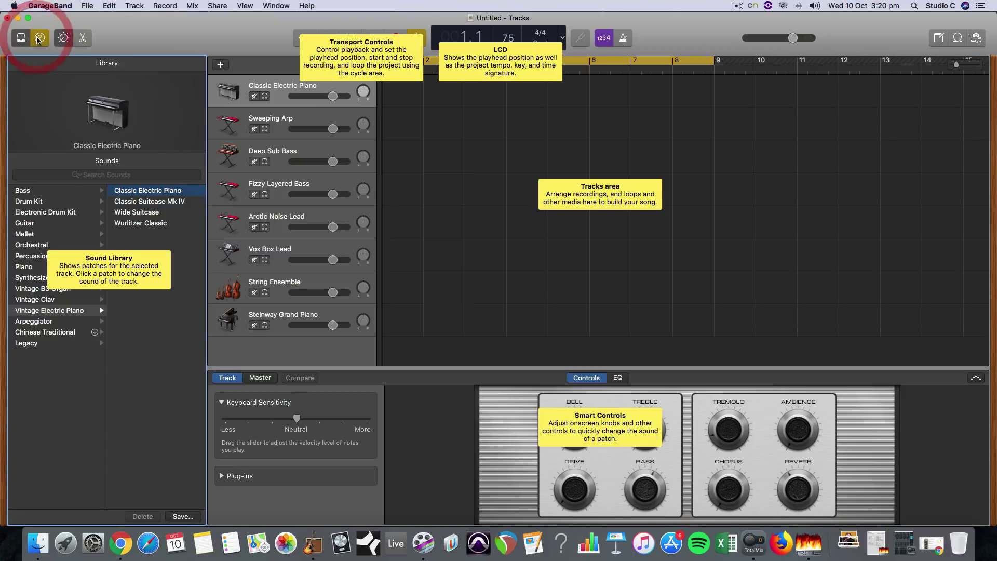
click(39, 39)
Hide the Library, look up its show/hide shortcut, and use that shortcut to toggle the Library until it is open
click(21, 39)
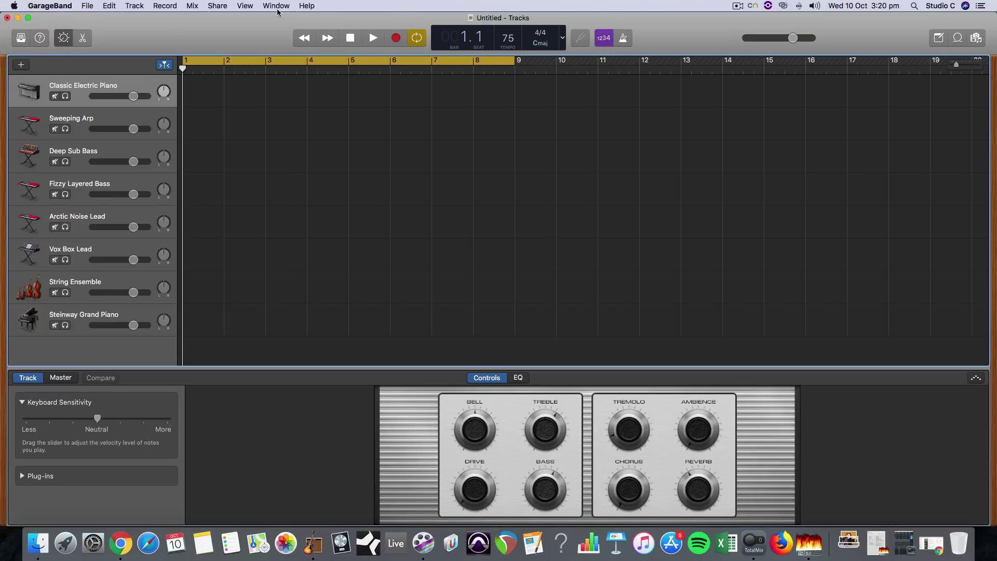
click(240, 7)
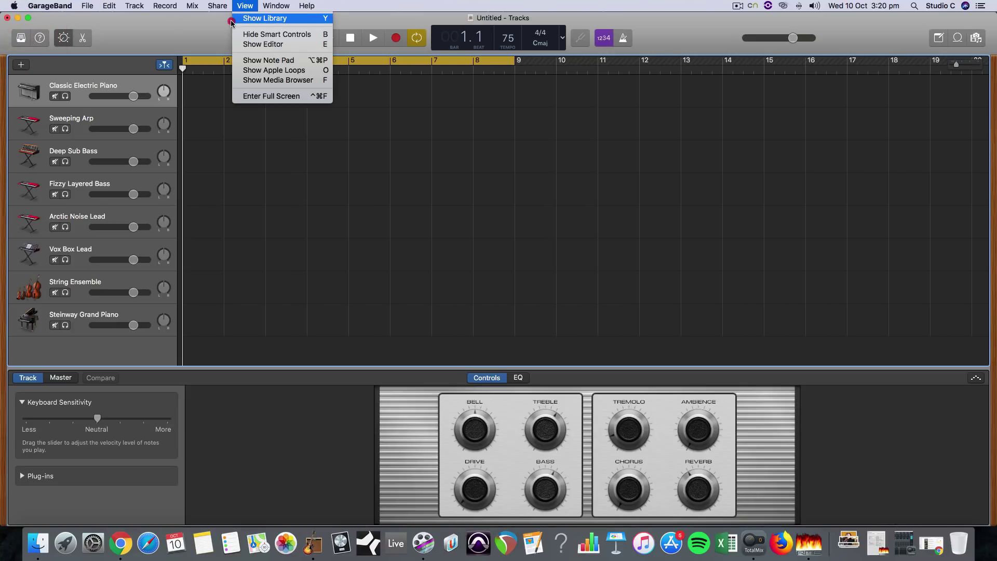
click(176, 31)
key(y)
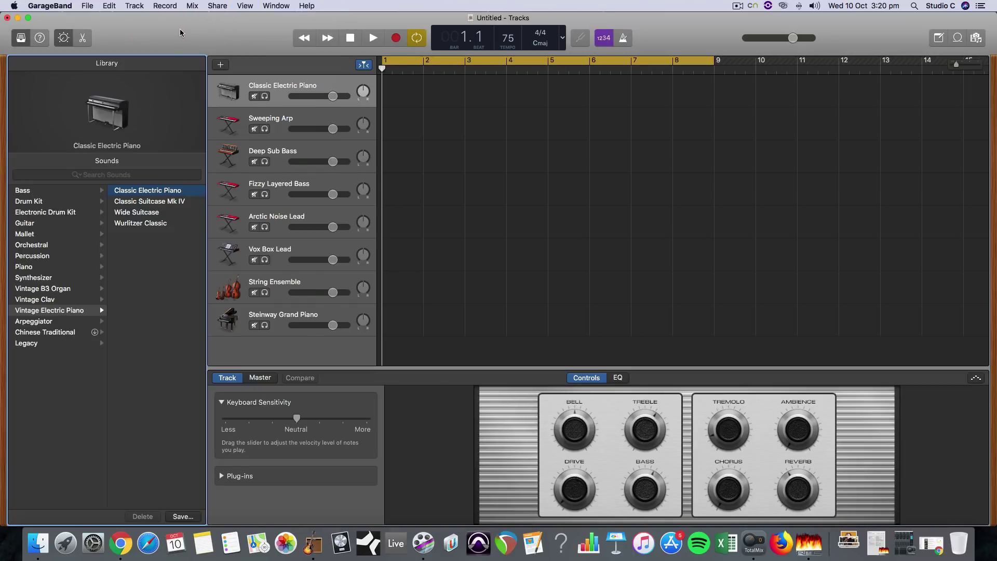
key(y)
key(y)
key(y)
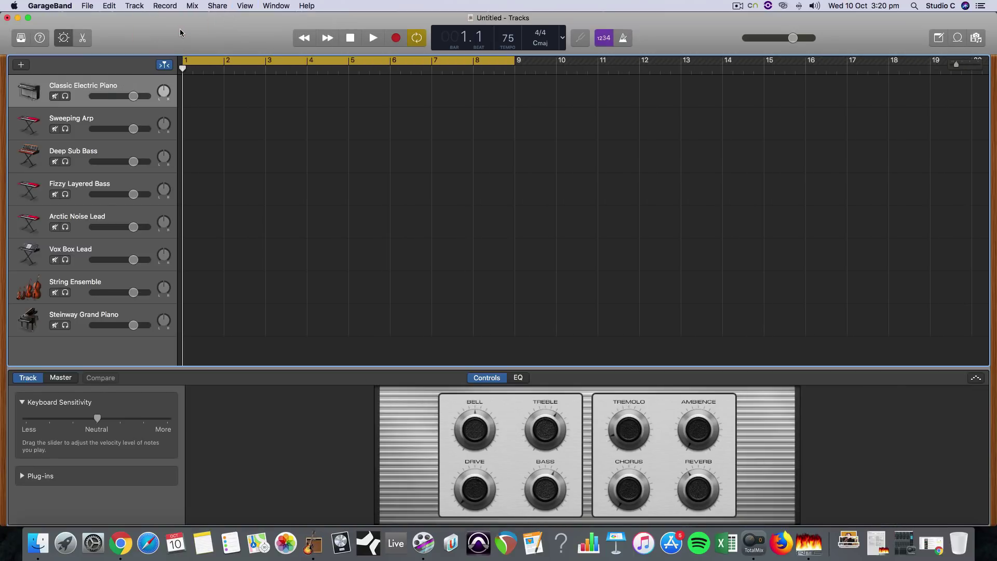
key(y)
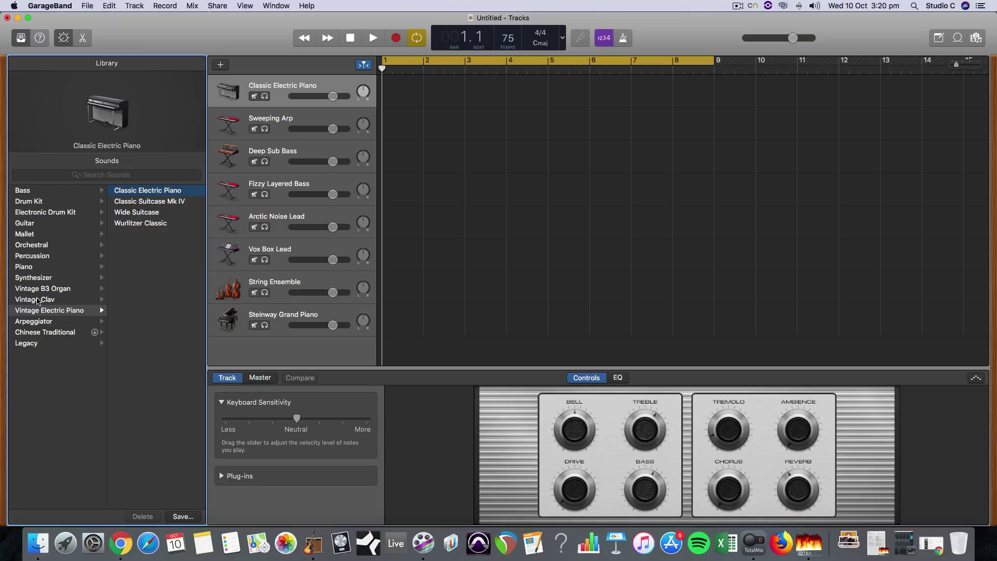
Change the top track's sound to the Trap Door electronic drum kit and select that track
click(43, 214)
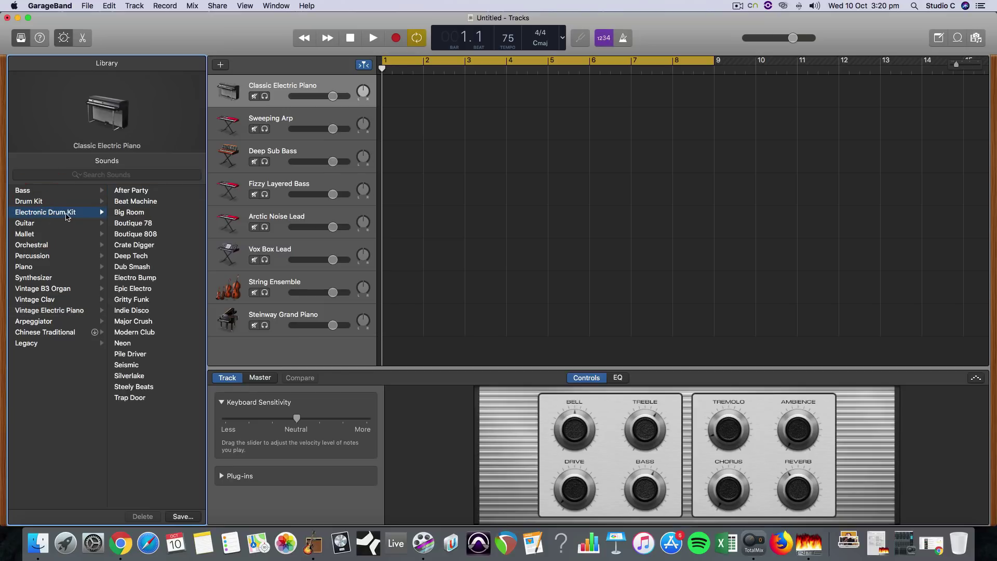
click(133, 400)
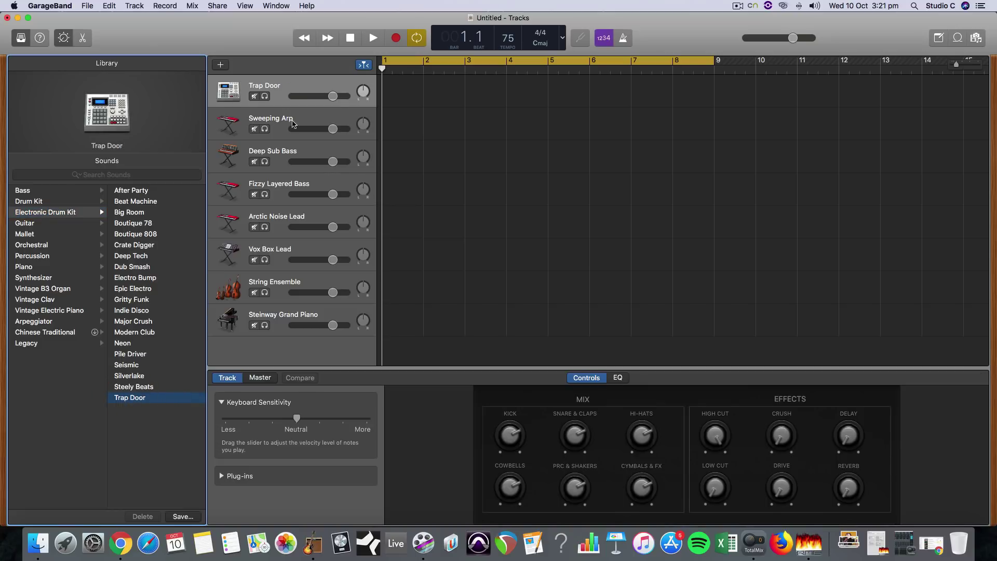
click(301, 81)
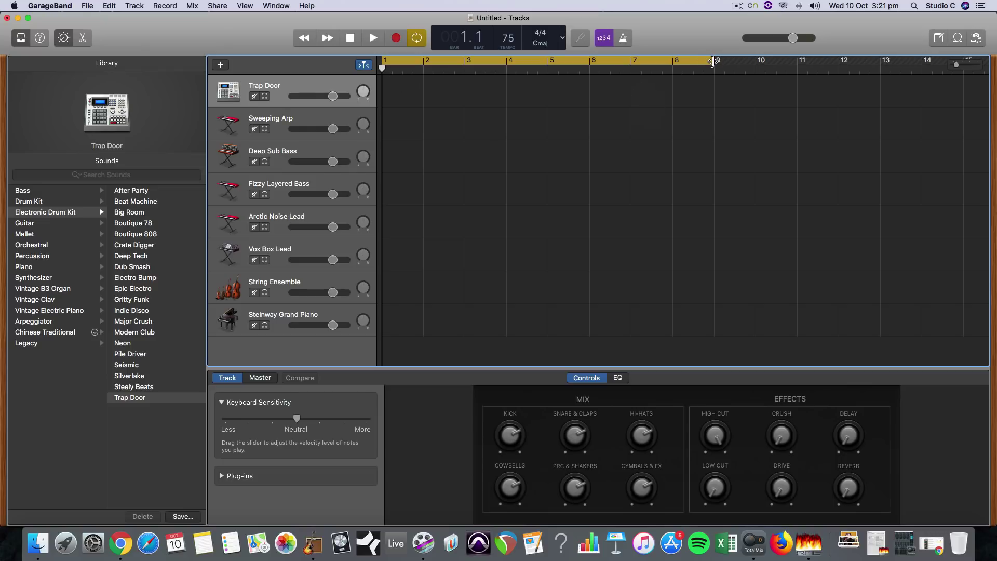
Switch cycle mode off and on a few times, leave it on, and shorten the cycle area to end at bar 3
drag(712, 62, 734, 65)
drag(734, 64, 552, 61)
click(417, 41)
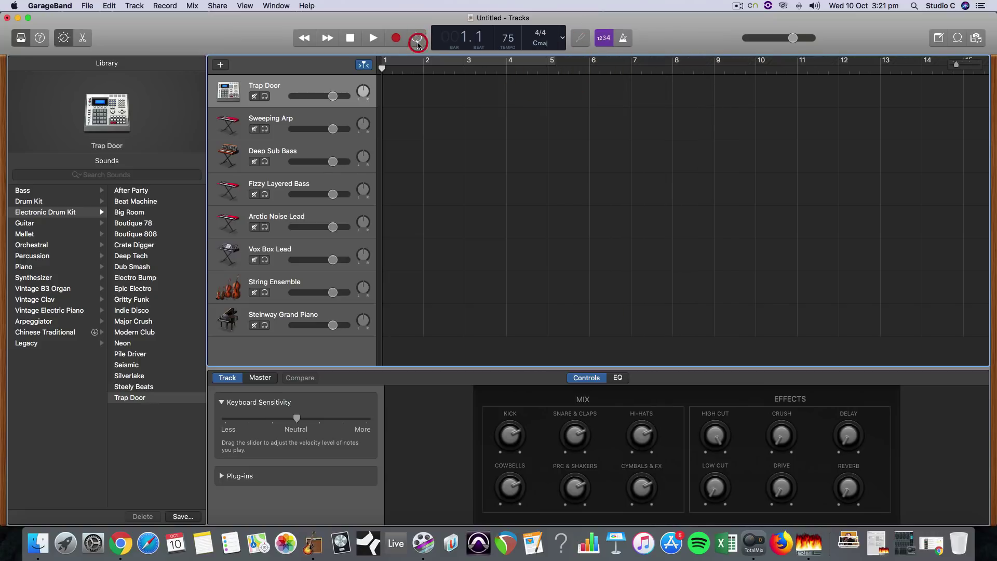
click(417, 40)
click(417, 40)
click(416, 61)
click(416, 61)
click(416, 61)
click(416, 62)
click(423, 61)
click(416, 41)
click(416, 41)
click(416, 42)
click(416, 42)
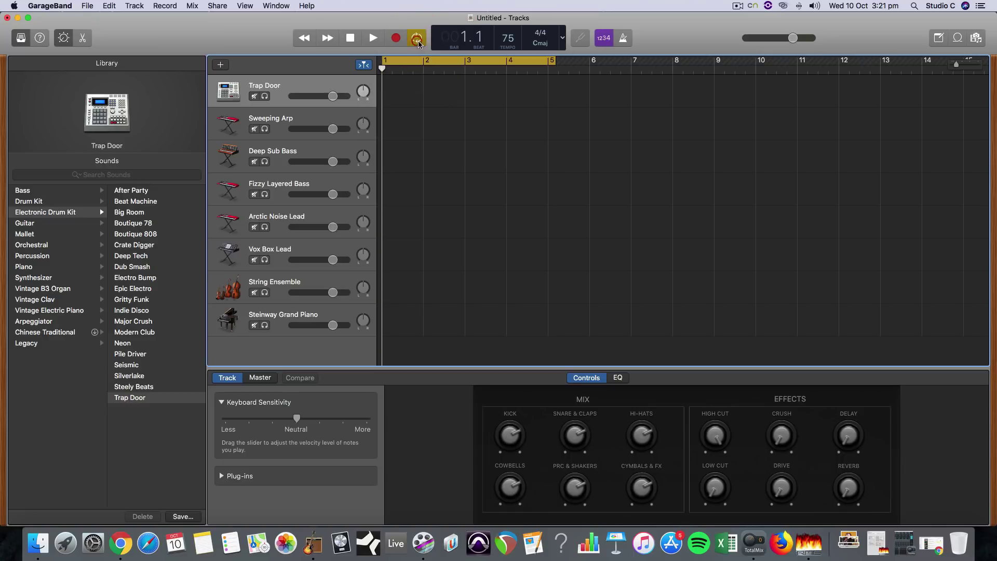
drag(553, 63, 464, 78)
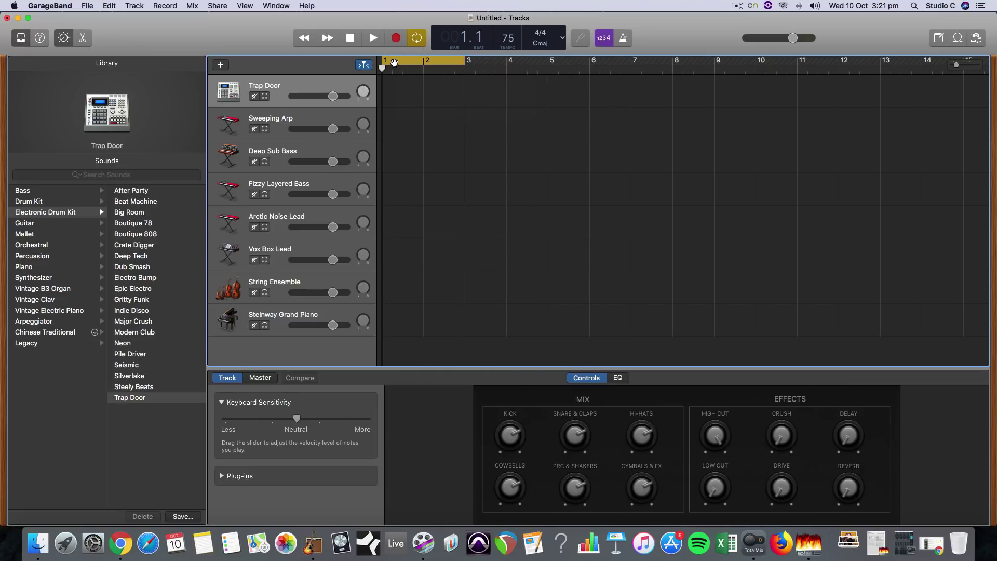
Create an empty MIDI region at bar 1 of the Trap Door track and extend it to the start of bar 3
right_click(408, 89)
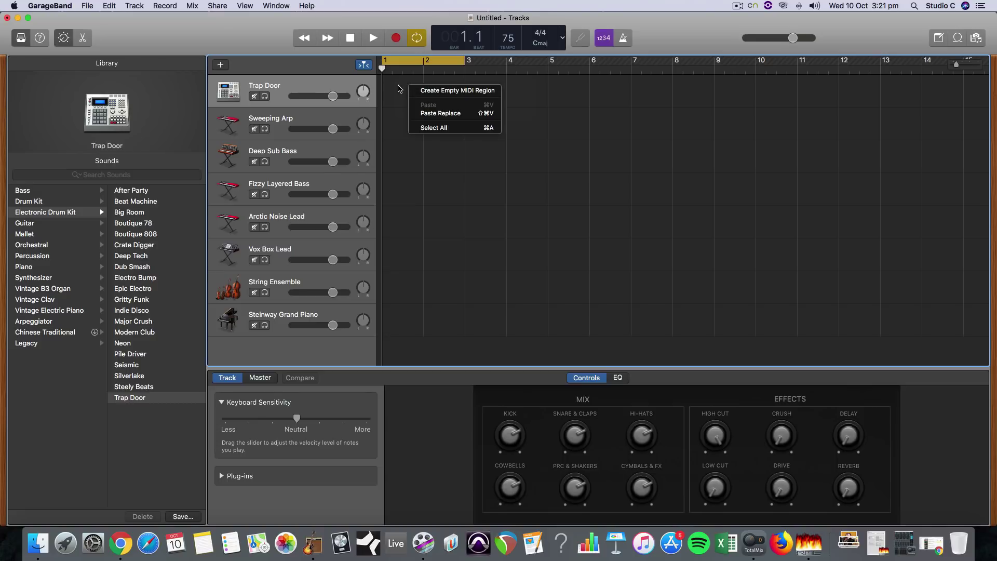
click(399, 89)
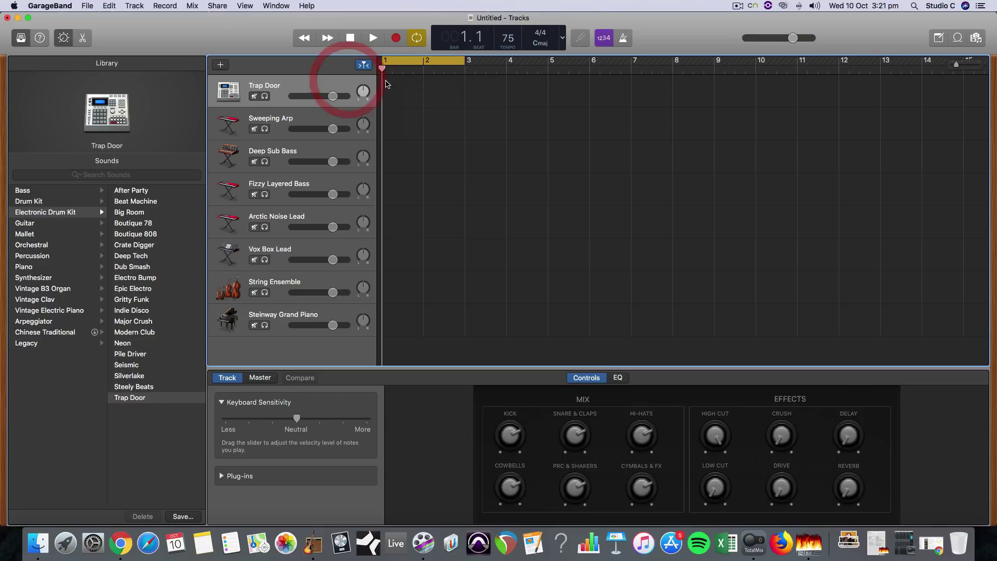
right_click(408, 84)
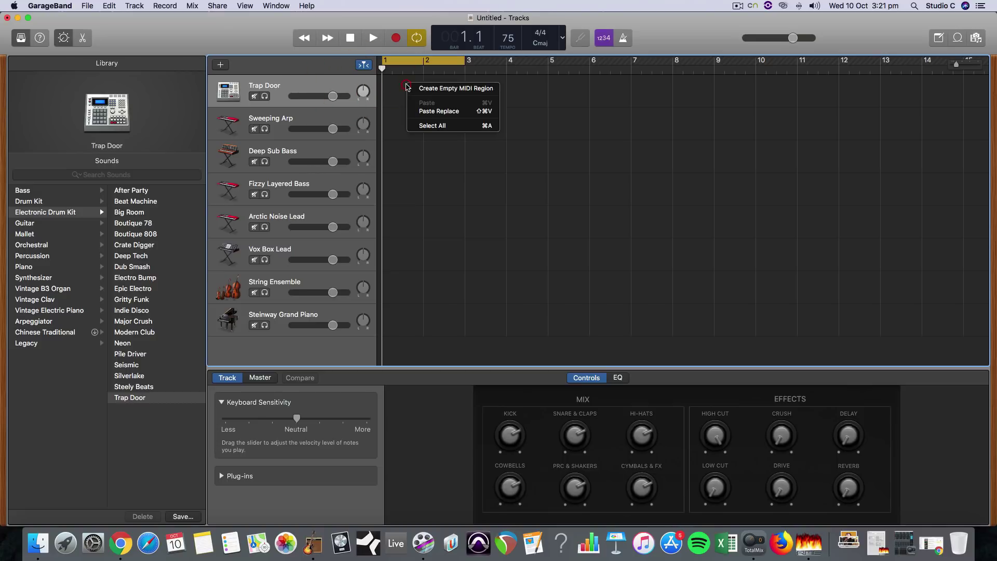
click(455, 89)
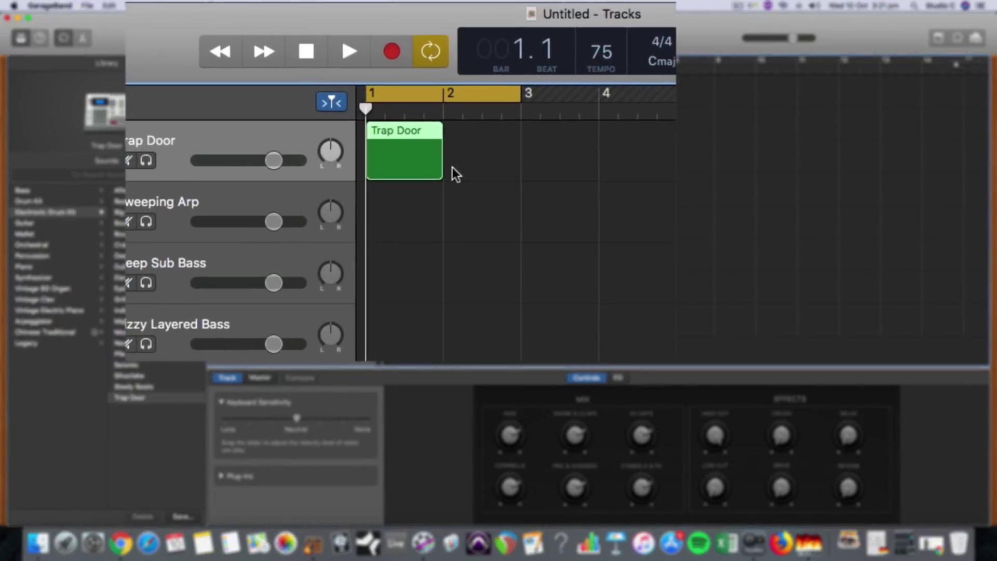
drag(443, 168, 447, 166)
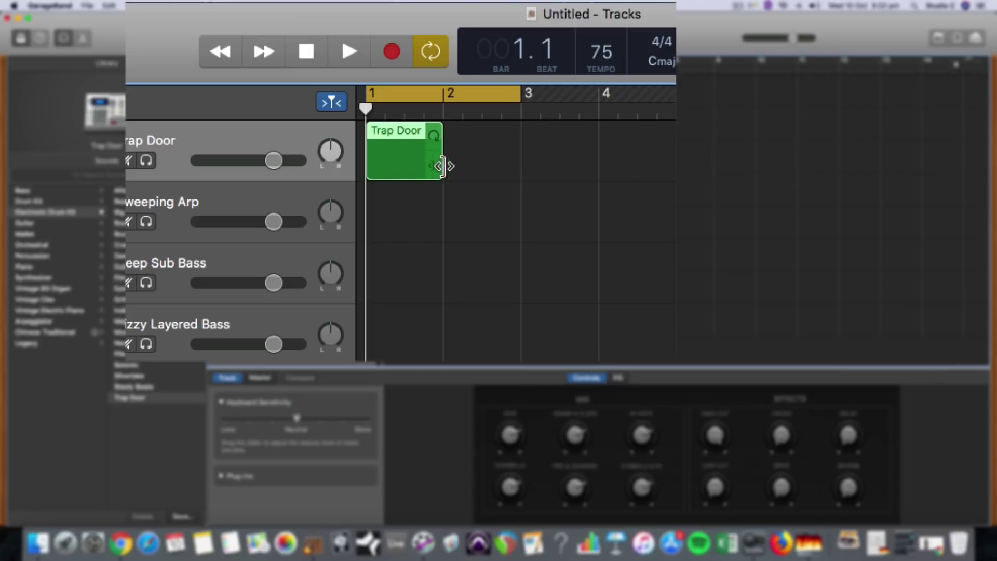
drag(438, 167, 521, 164)
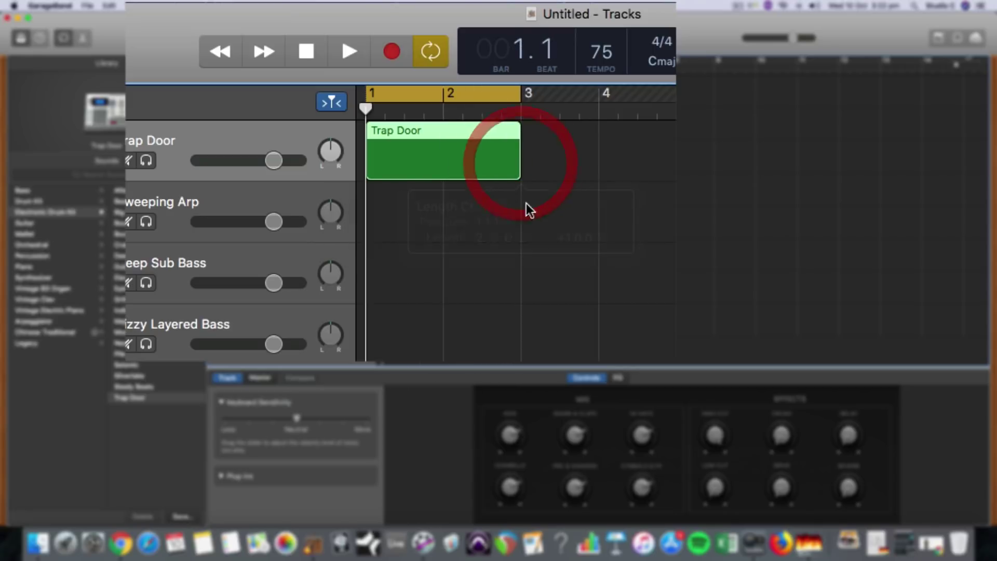
Open the Trap Door region in the Piano Roll and enlarge the editor area
double_click(454, 129)
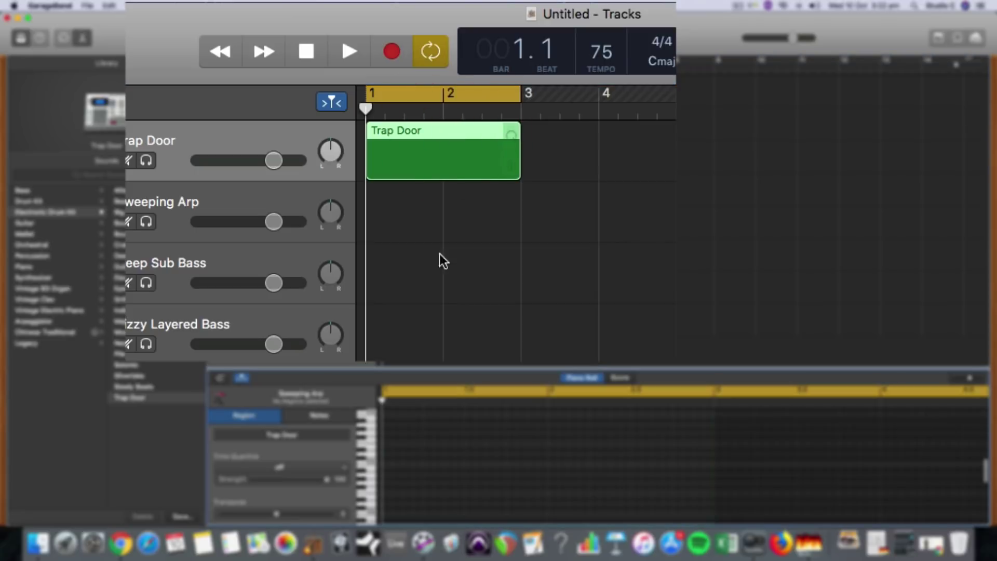
drag(483, 368, 479, 229)
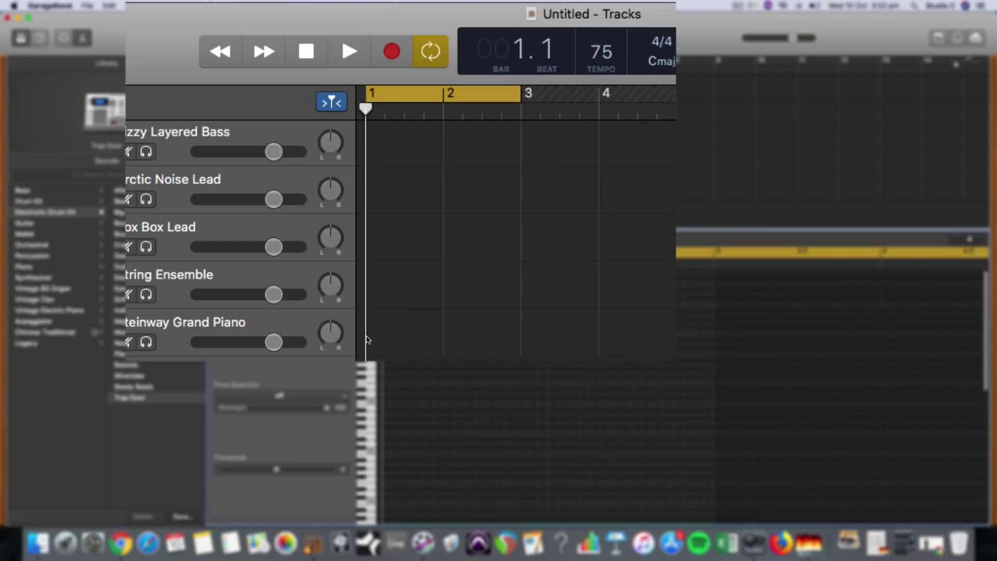
scroll(363, 369, down, 1)
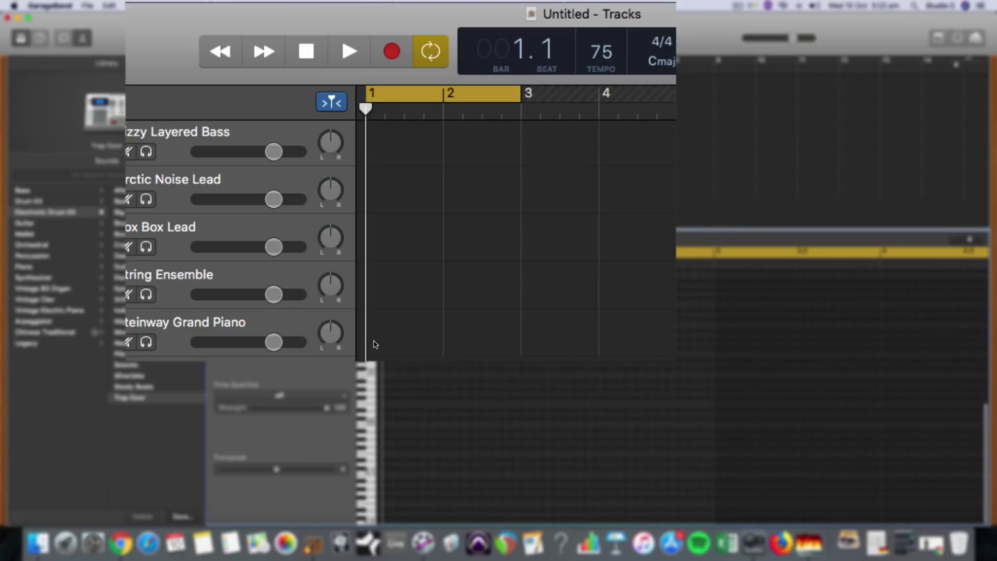
scroll(372, 293, up, 10)
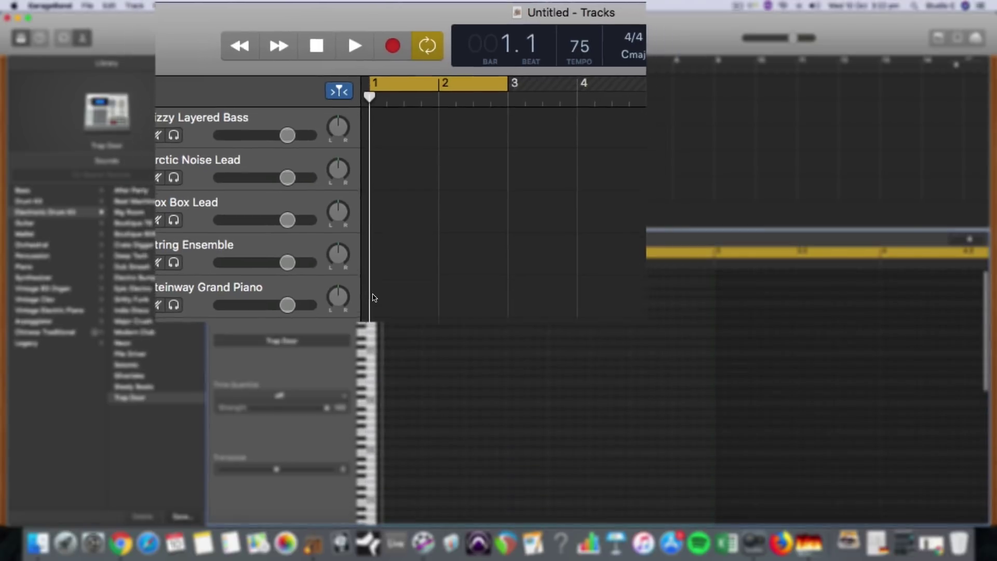
Audition Trap Door drum sounds on the Piano Roll keyboard, from the high octaves down to the keys around C1
drag(368, 309, 365, 333)
scroll(366, 348, down, 3)
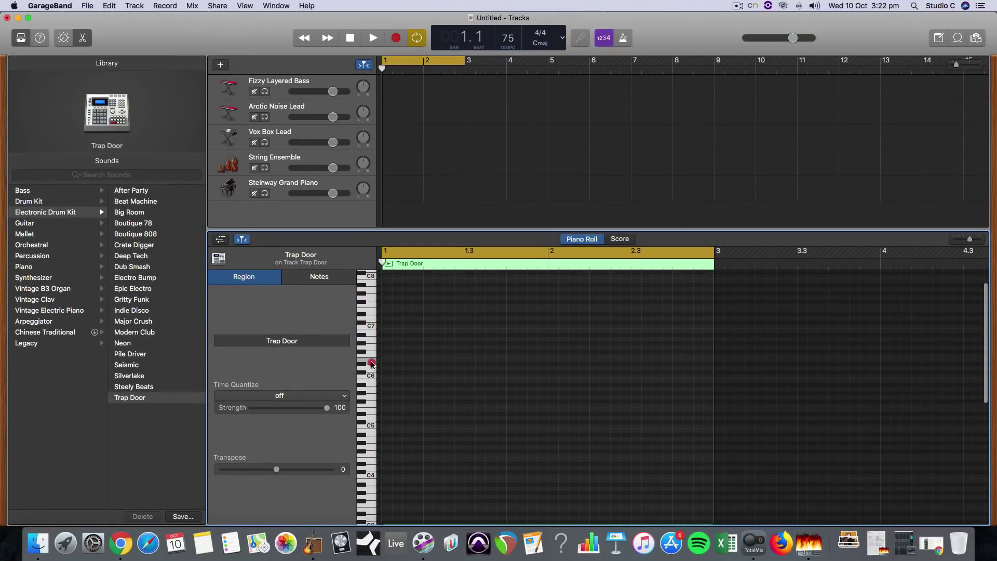
click(371, 370)
scroll(368, 371, down, 4)
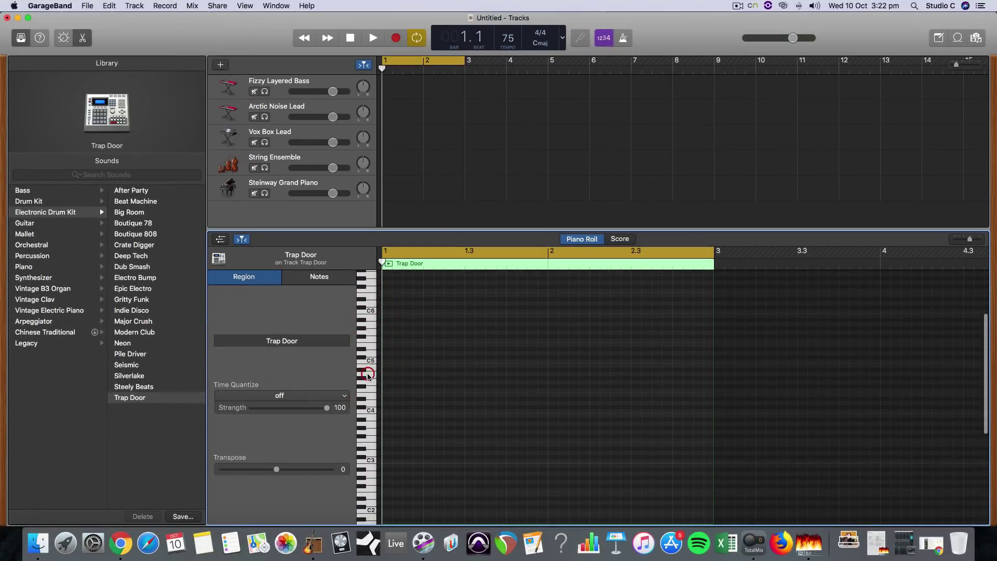
click(367, 378)
scroll(366, 382, down, 7)
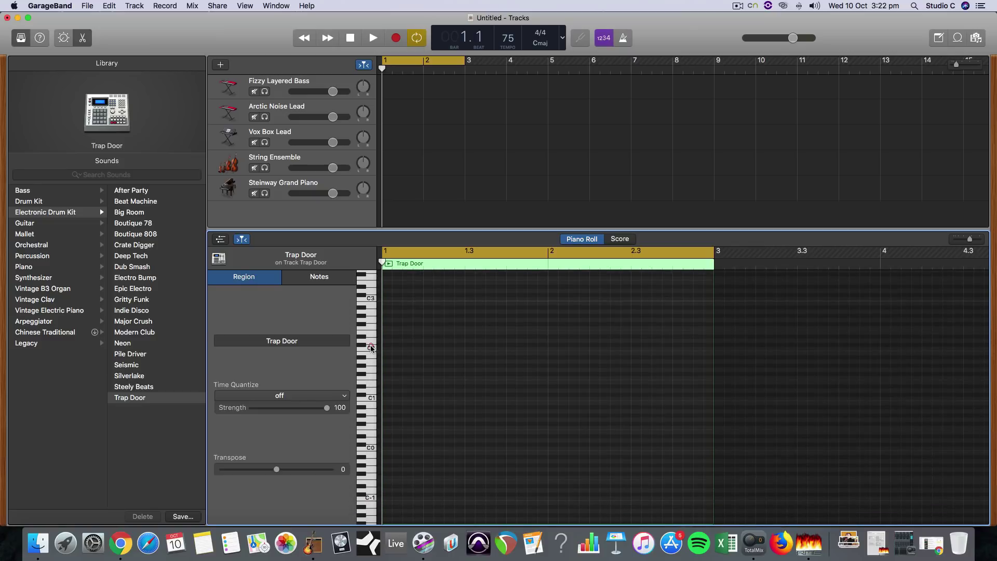
click(368, 344)
click(368, 357)
click(363, 365)
click(364, 362)
click(371, 380)
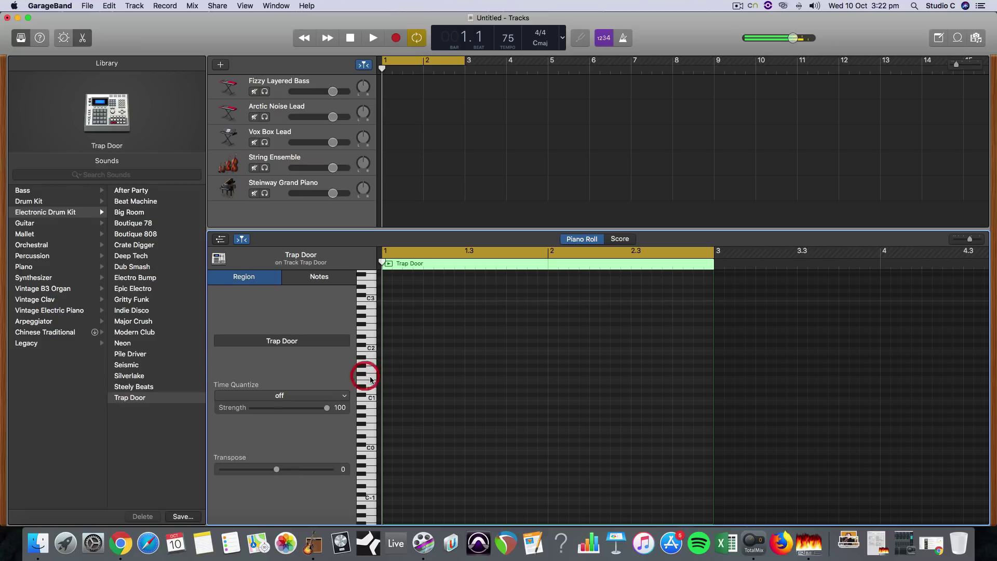
scroll(370, 379, up, 1)
click(368, 379)
click(363, 385)
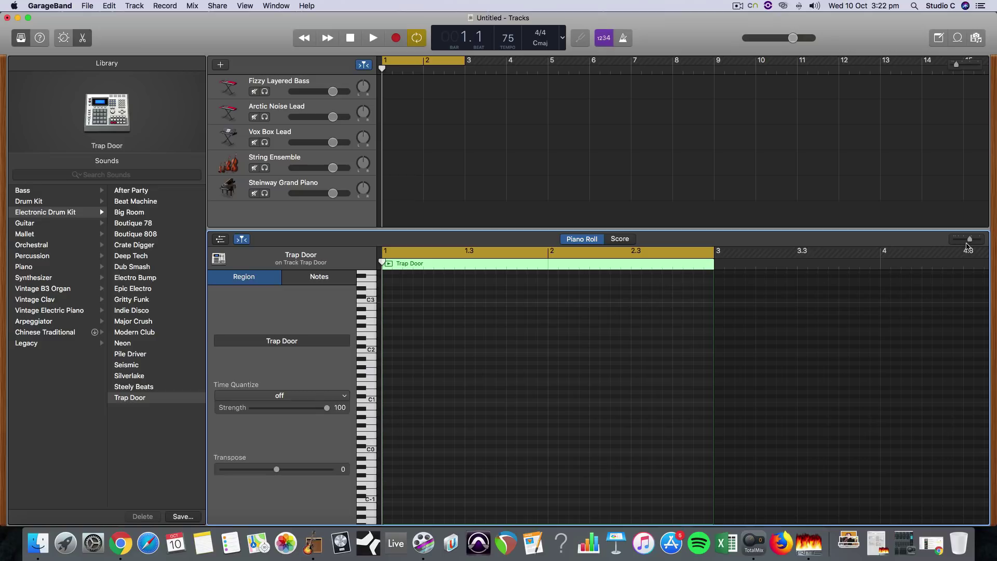
Hide the Library and zoom in the Piano Roll until the two-bar region nearly fills the editor width
mouse_move(971, 243)
mouse_down()
mouse_move(958, 243)
mouse_move(975, 244)
mouse_up()
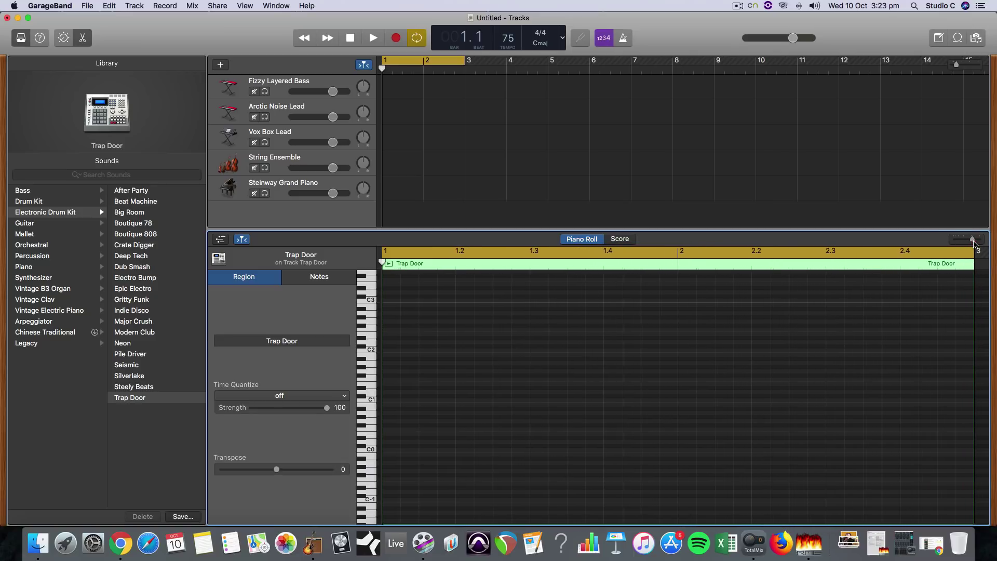
click(20, 38)
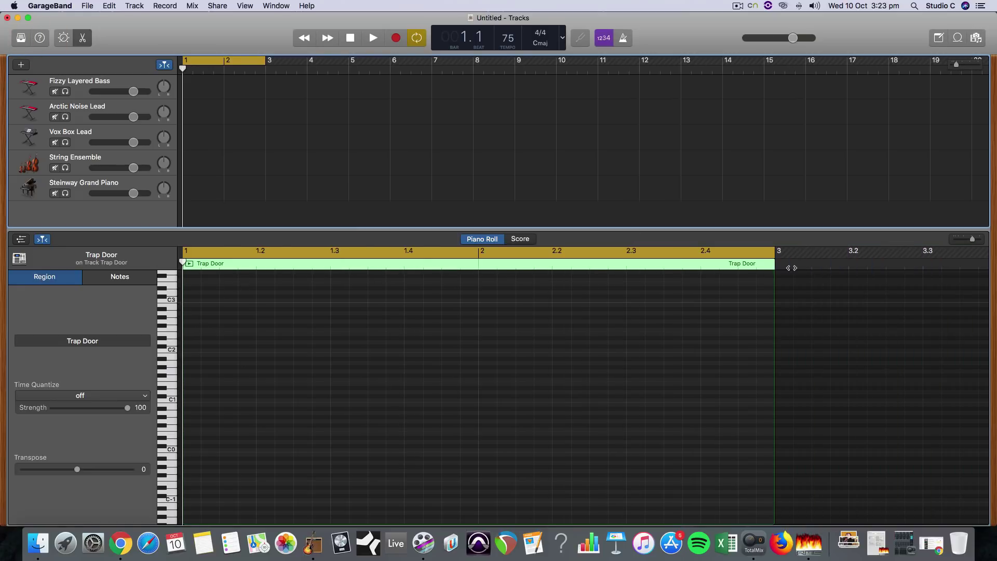
drag(974, 240, 972, 239)
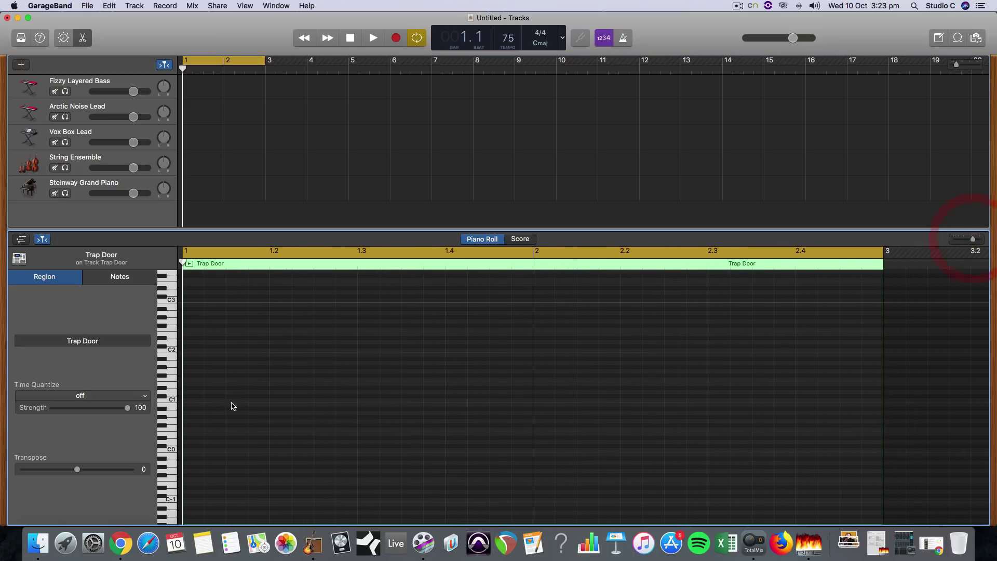
Audition the Trap Door drum sounds one key at a time, from just above C0 up to F2
click(170, 444)
click(164, 438)
click(173, 434)
click(169, 422)
click(169, 411)
click(167, 400)
click(163, 396)
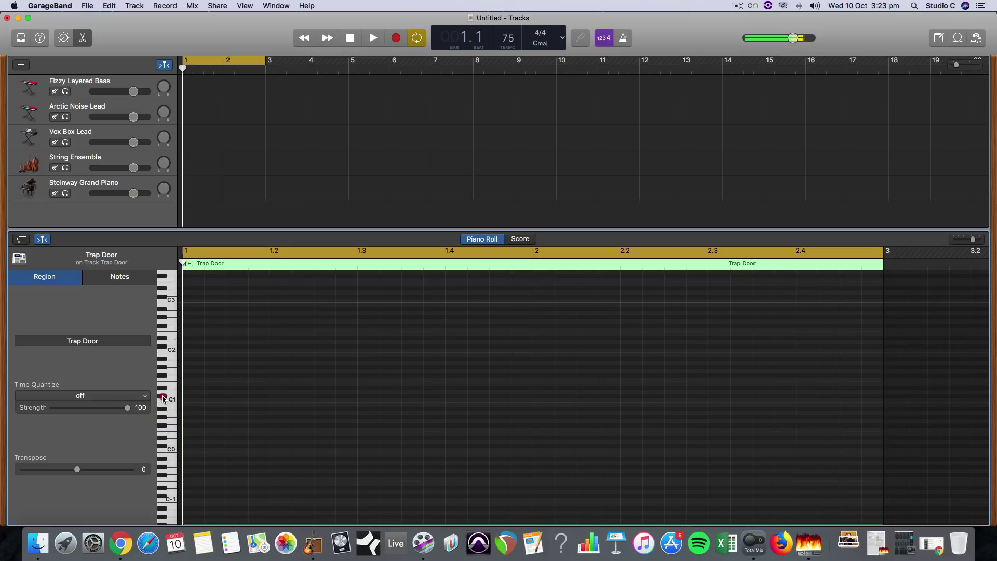
click(169, 392)
click(163, 388)
click(165, 382)
click(165, 374)
click(166, 367)
click(168, 375)
click(171, 384)
click(171, 385)
click(172, 392)
click(171, 350)
click(162, 348)
click(169, 342)
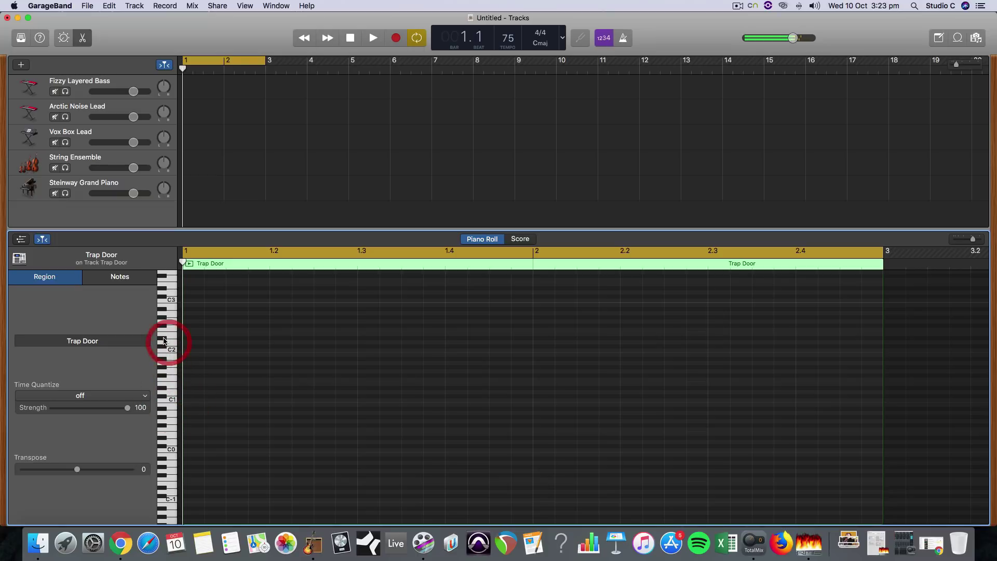
click(164, 339)
click(171, 336)
click(169, 328)
click(162, 326)
click(170, 328)
Add an F2 note at the start of bar 1, set Time Quantize to 1/8 Note and shorten the note to one beat
super+click(190, 330)
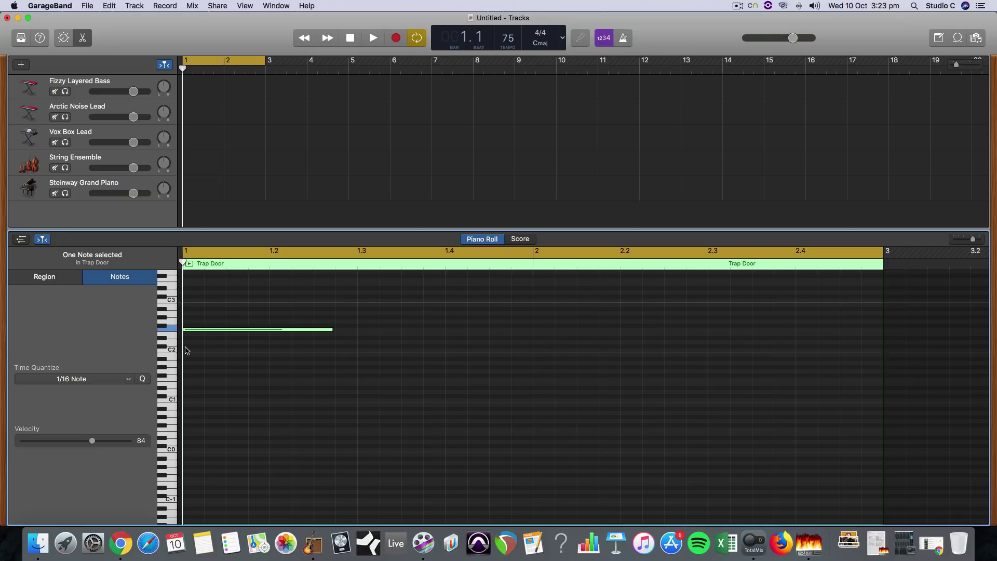
click(85, 380)
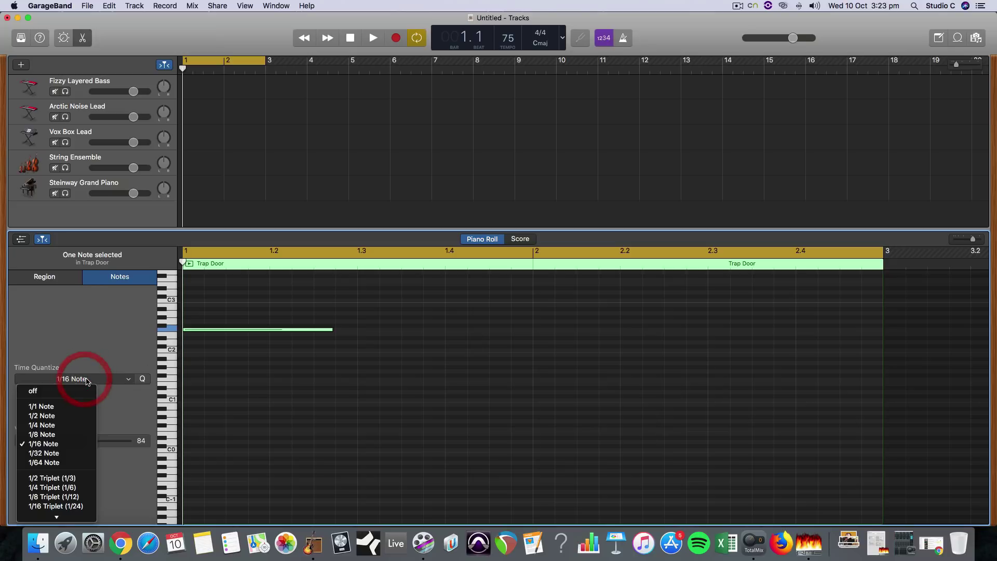
click(61, 436)
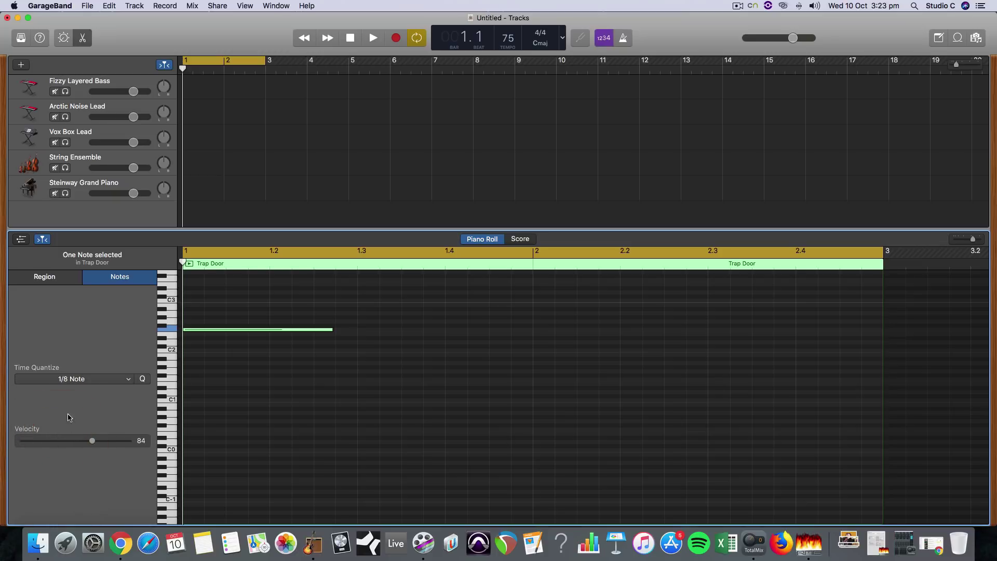
click(75, 382)
click(112, 353)
drag(330, 331, 267, 331)
click(281, 330)
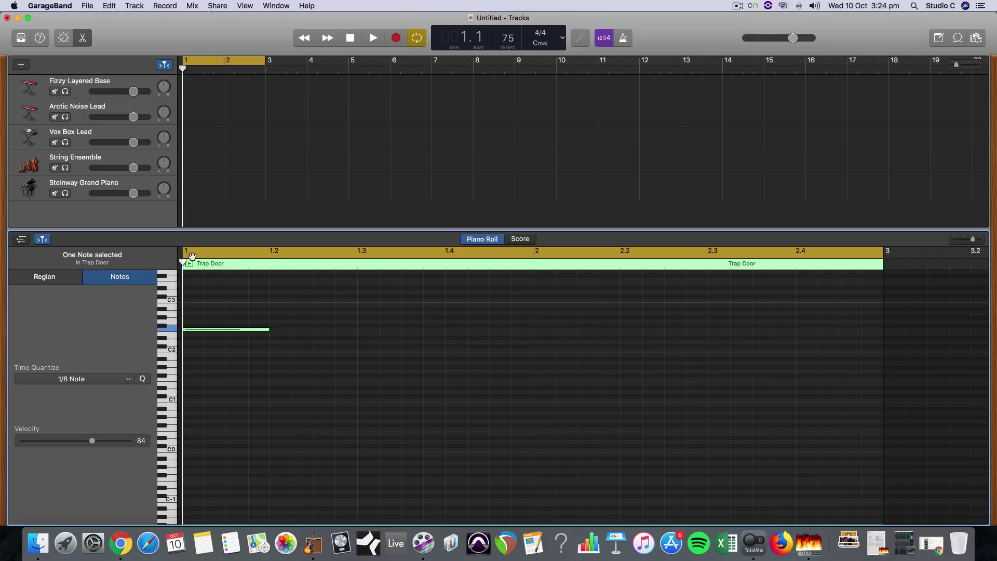
Turn on the metronome and play the region from bar 1 to hear the F2 note against the beat
click(624, 40)
click(626, 39)
click(628, 38)
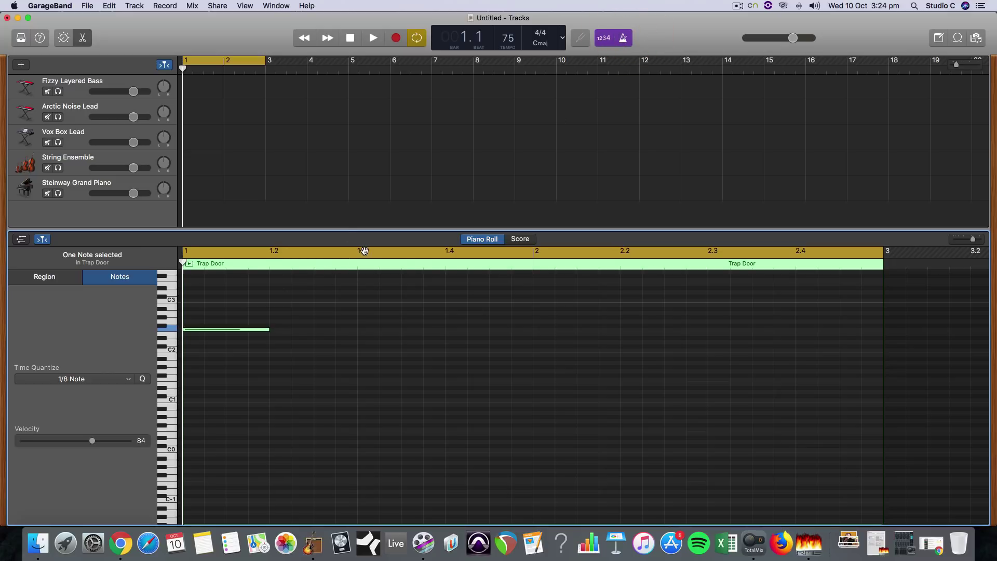
key(space)
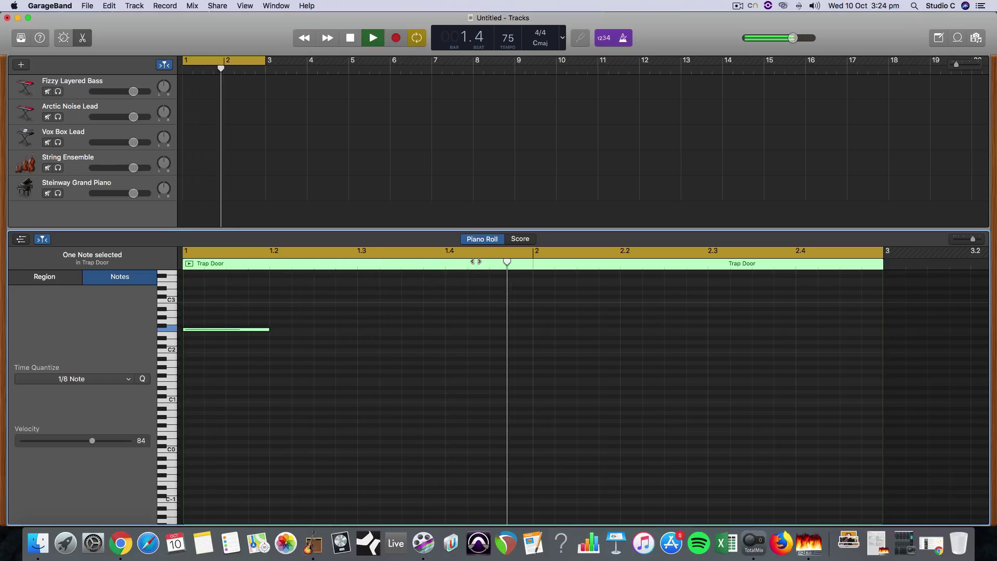
key(space)
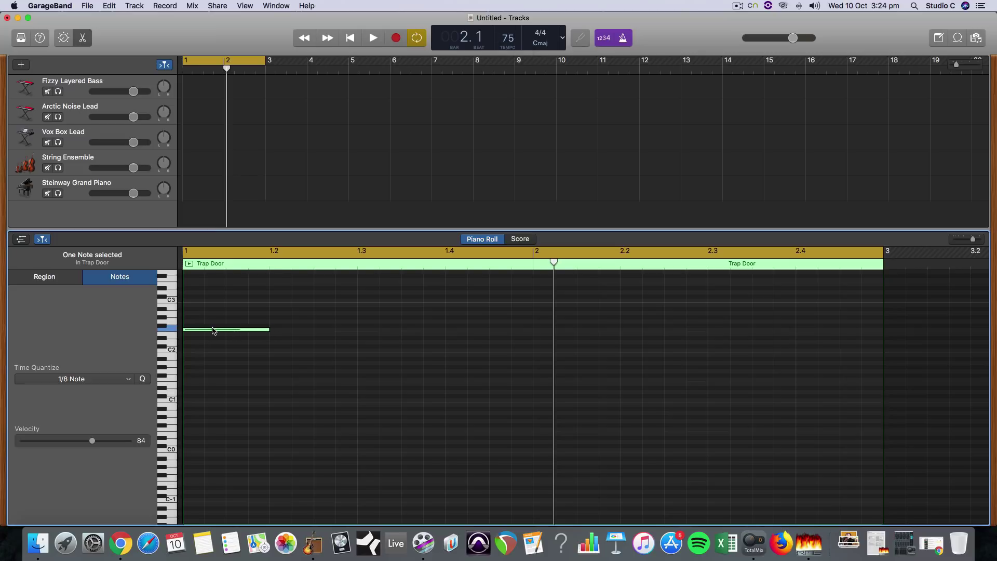
key(Return)
key(space)
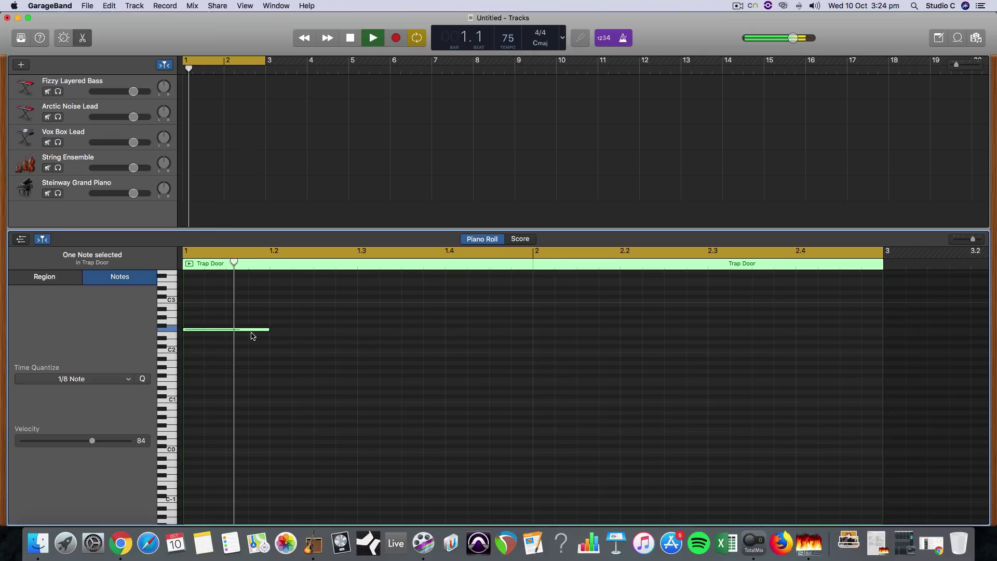
key(space)
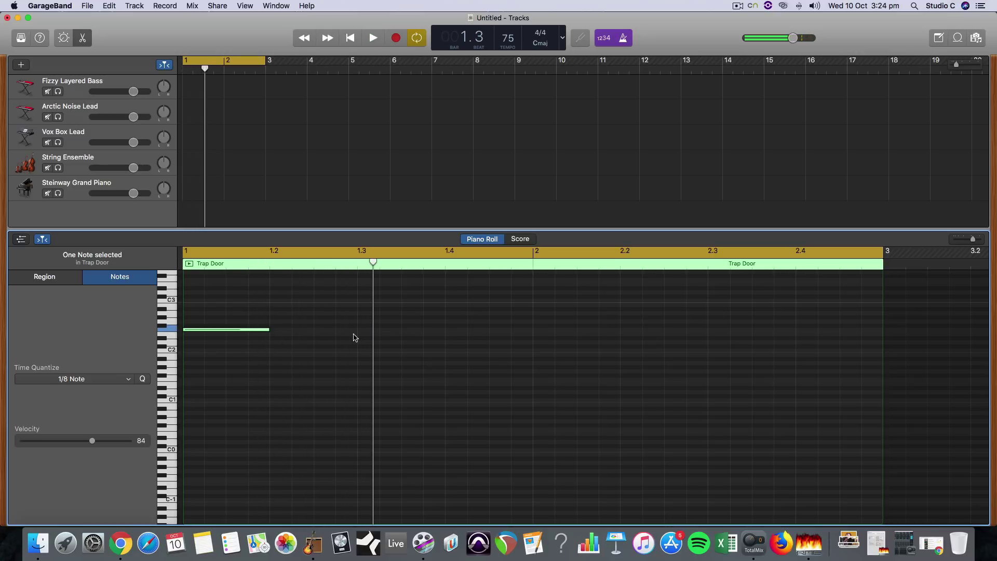
Add a second F2 note a sixteenth before beat 3 of bar 1, shorten it to end on beat 3, and play from the start
key(Return)
key(space)
super+click(345, 330)
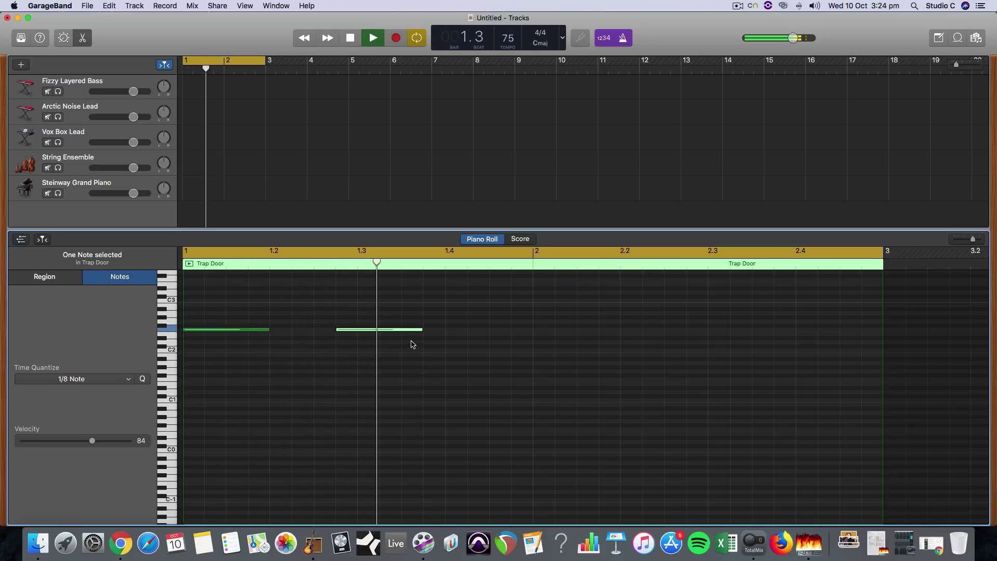
key(space)
drag(422, 330, 357, 329)
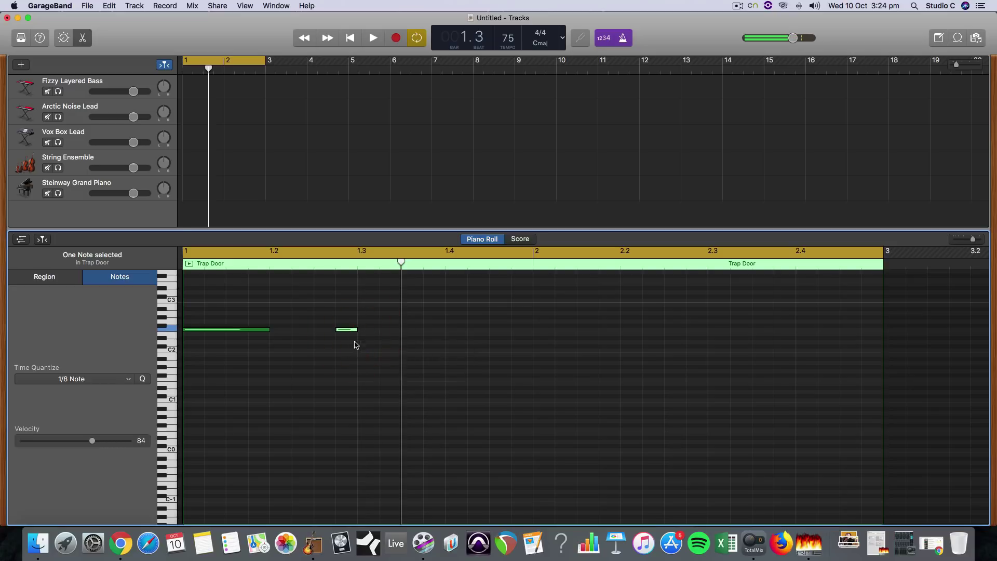
key(Return)
key(space)
mouse_move(348, 332)
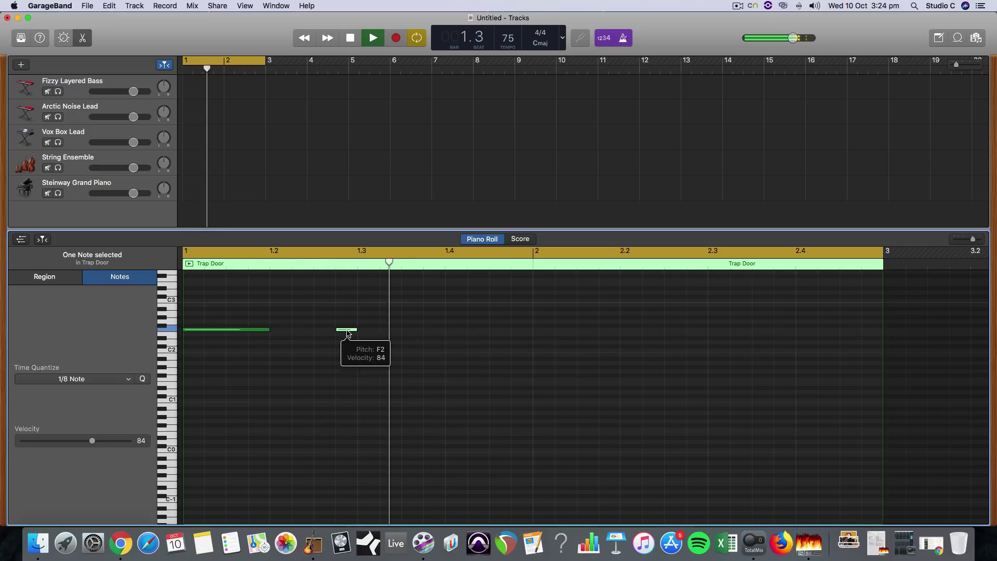
Add a third F2 note halfway between beats 3 and 4 of bar 1 and play the region from the start
key(space)
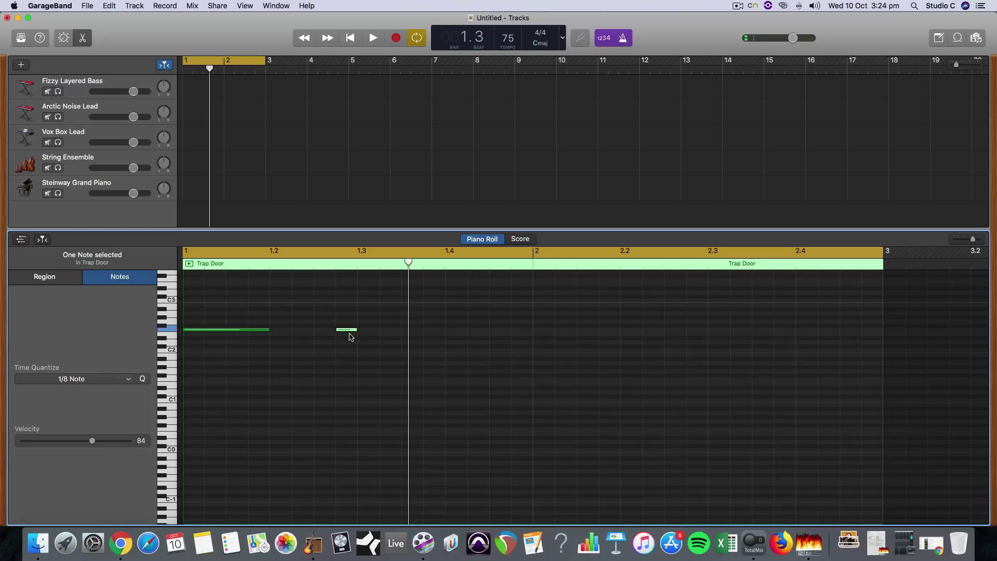
drag(348, 333, 416, 329)
drag(314, 265, 186, 274)
key(space)
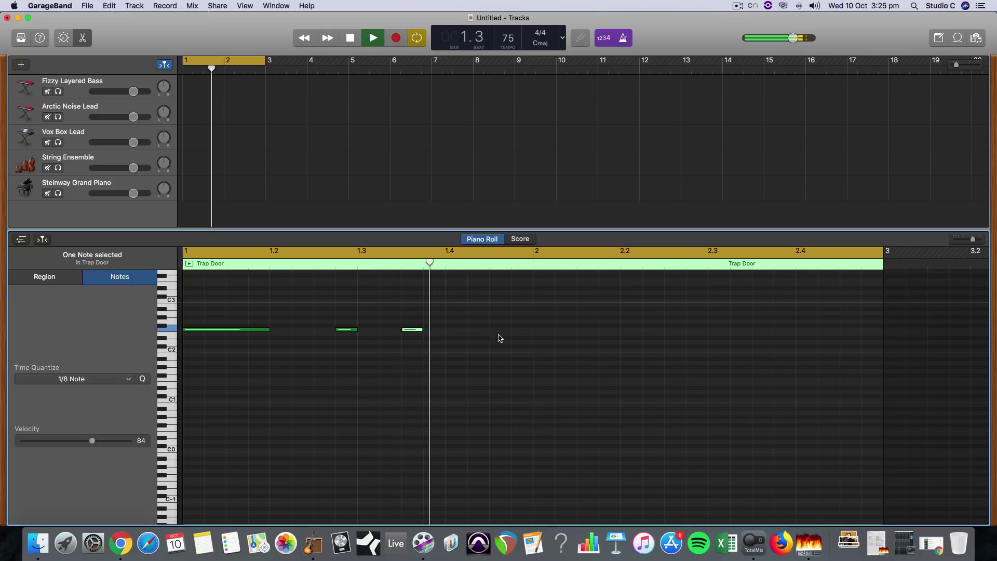
key(space)
Add two consecutive sixteenth F2 notes at the start of bar 2 while checking them in playback
drag(541, 335, 542, 337)
key(space)
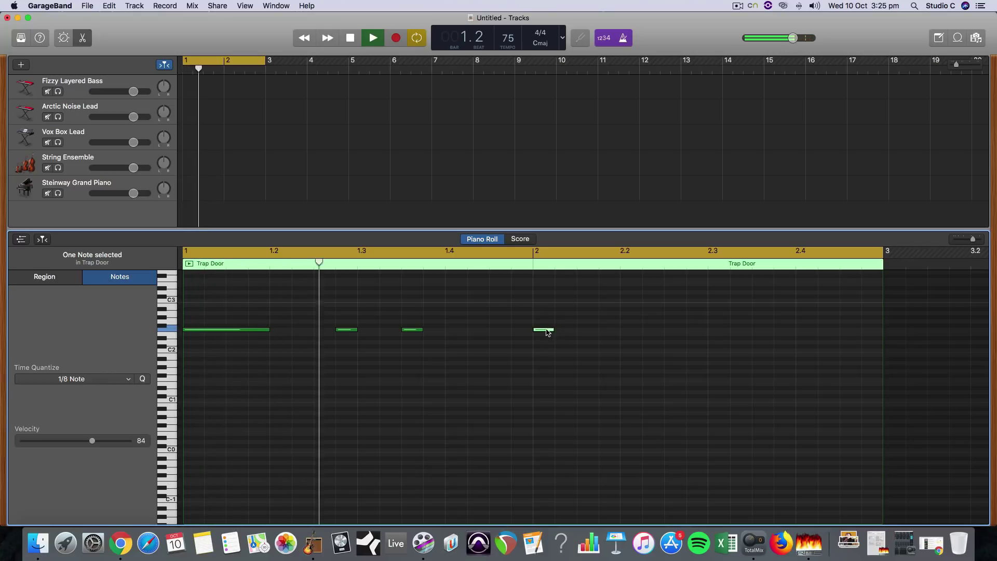
click(567, 334)
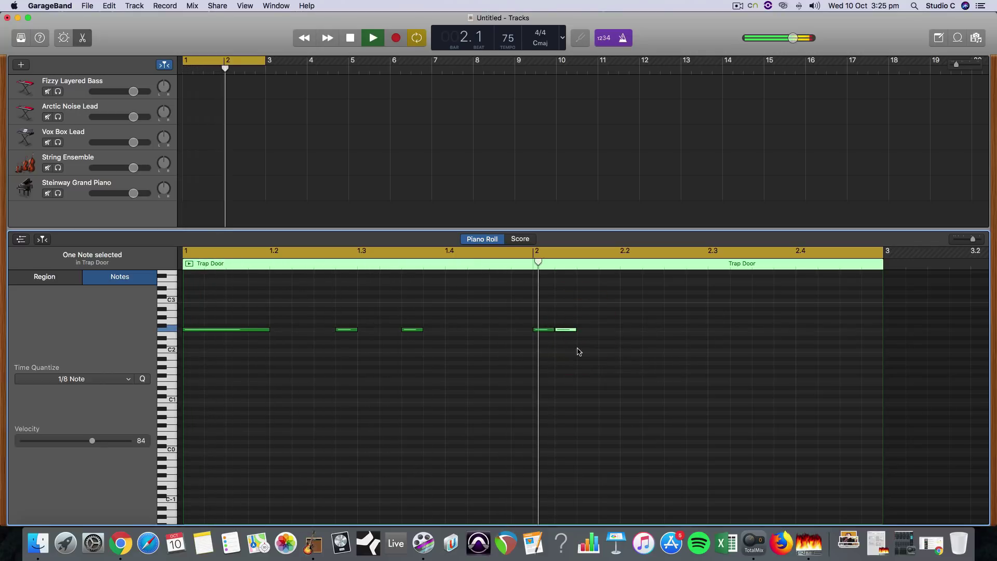
key(space)
Add an F2 note a sixteenth before beat 3 of bar 2 and another at position 2.3.4.1, playing from the start
click(699, 331)
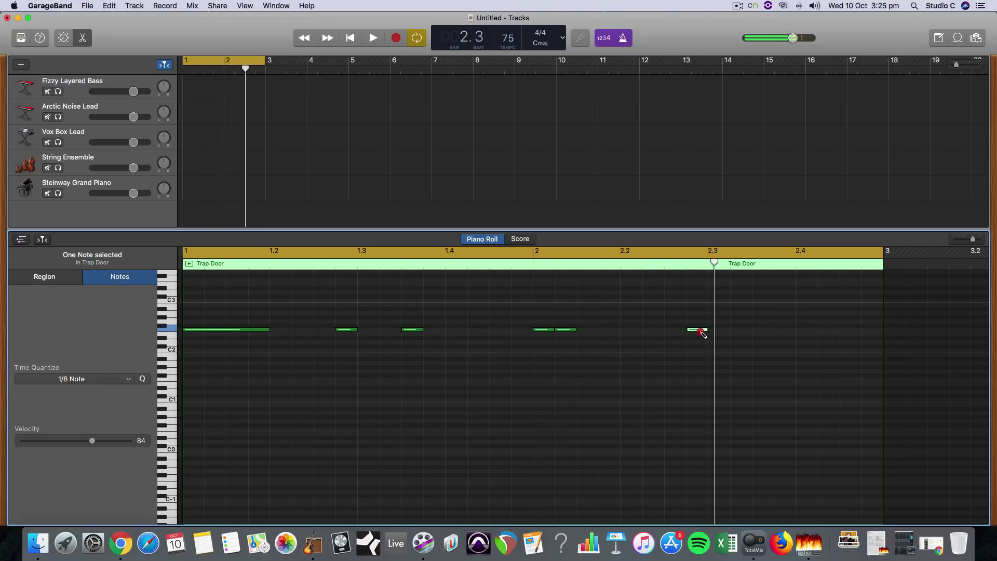
key(Return)
key(space)
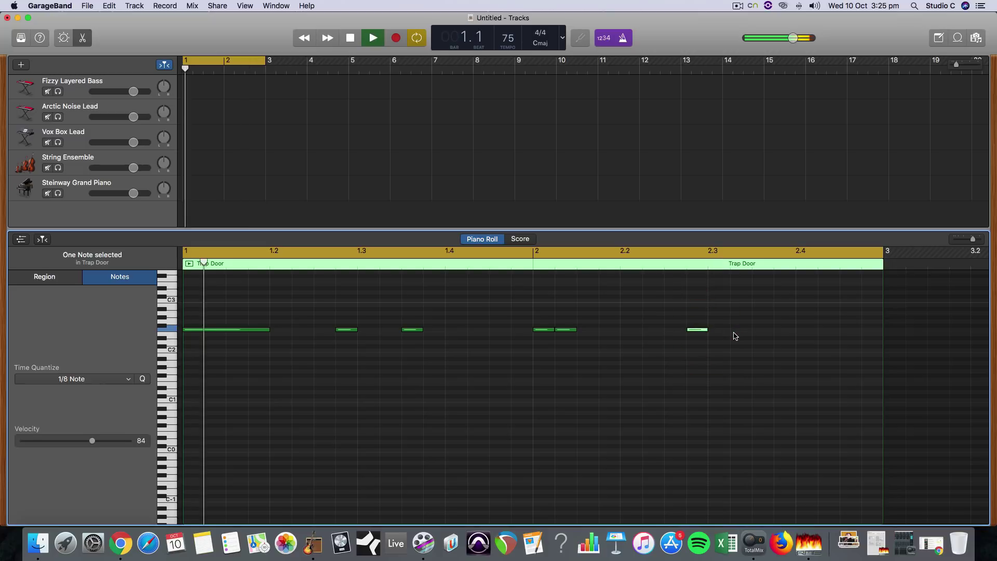
click(761, 331)
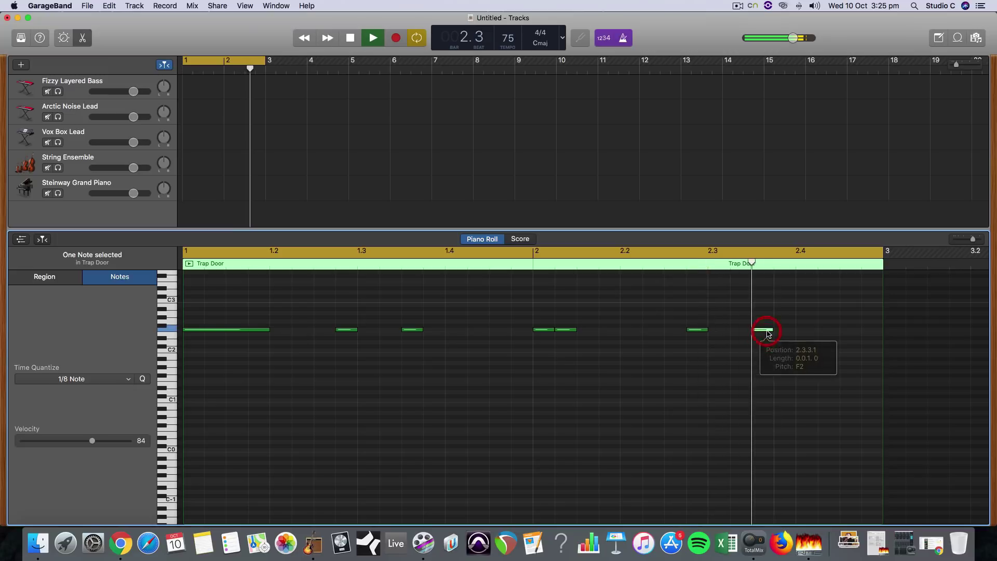
drag(759, 333, 782, 331)
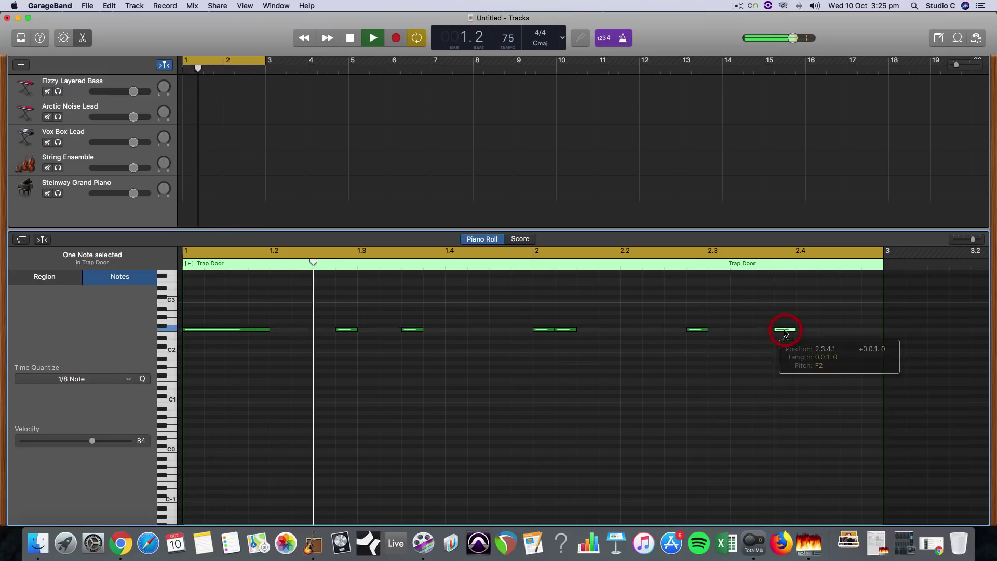
key(space)
Add a sixteenth D1 note on beat 2 of bar 1 and play the pattern
super+click(346, 346)
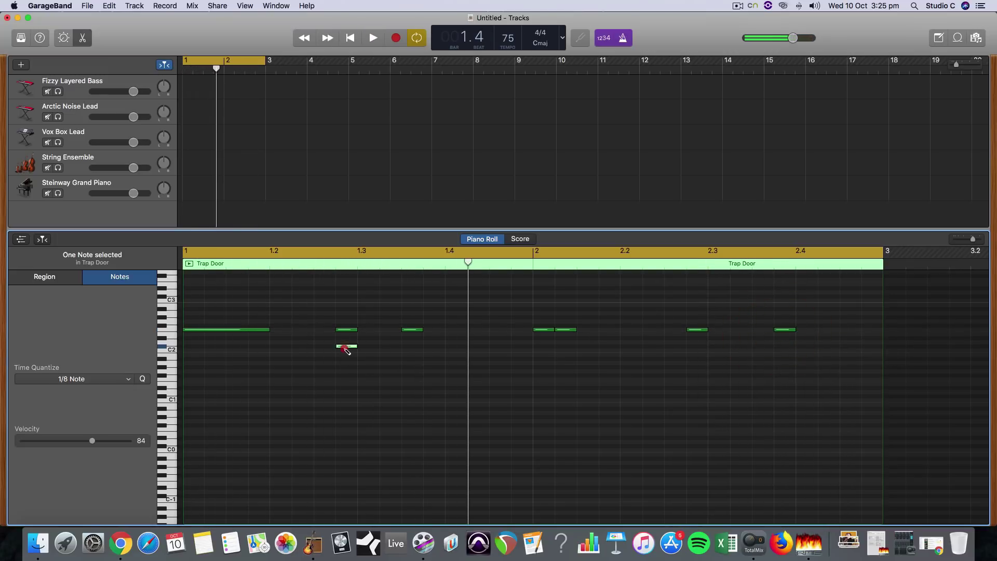
drag(346, 348, 284, 394)
key(space)
key(space)
key(space)
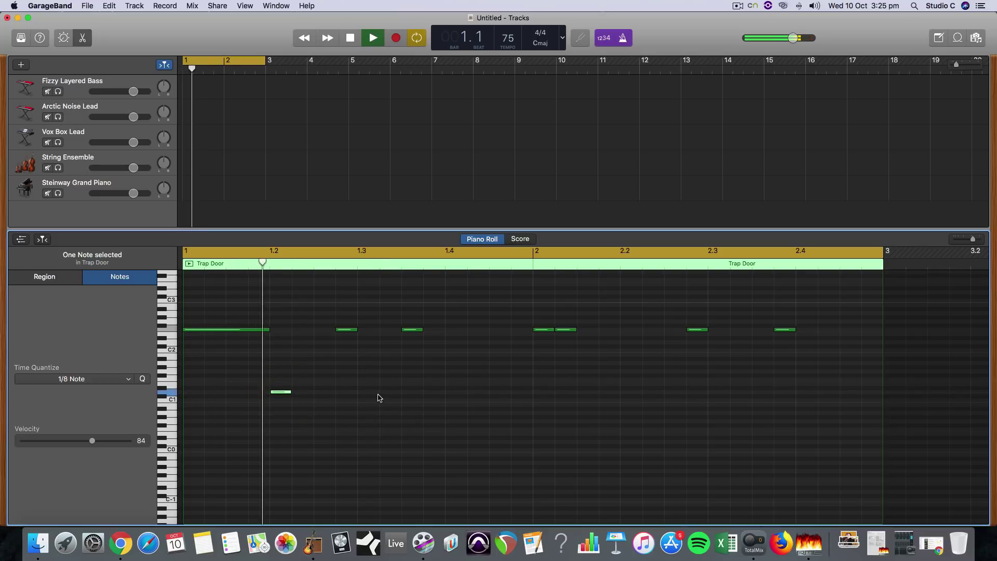
Add D1 notes on beat 4 of bar 1 and beat 2 of bar 2, then stop playback
super+click(452, 392)
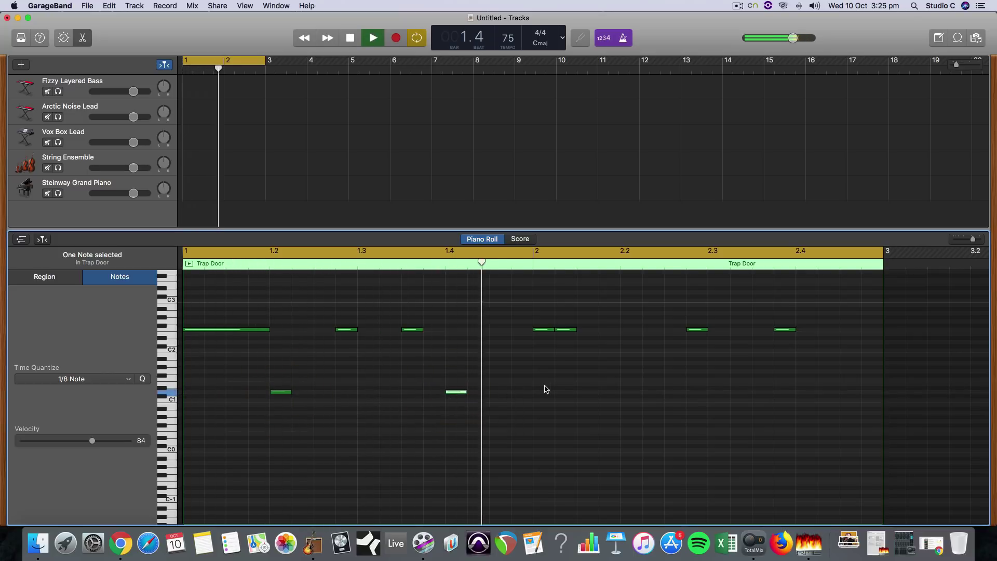
super+click(628, 392)
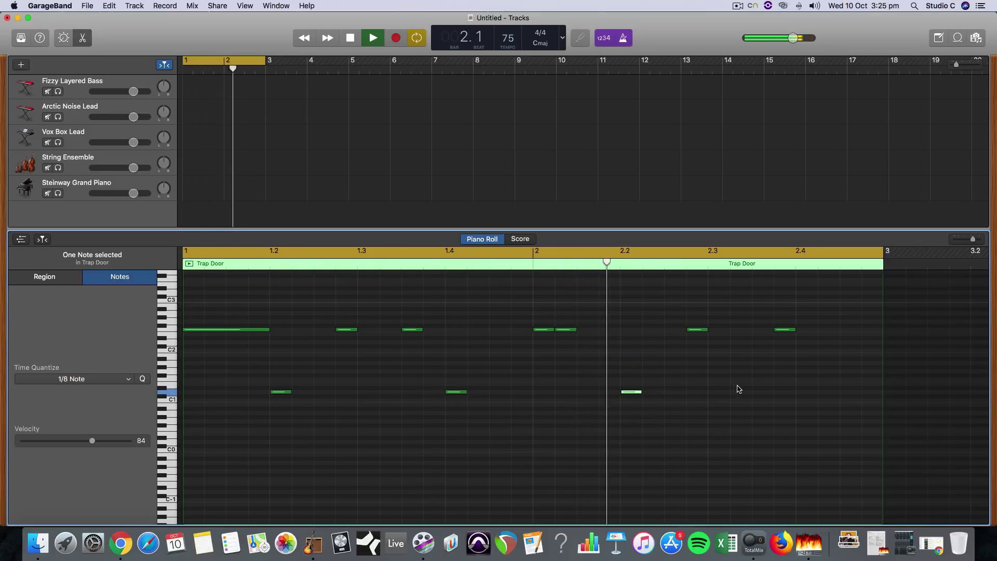
key(space)
Move the last F2 note a sixteenth earlier, and add D1 notes at 2.4.1 and 2.4.3 plus an E1 note on bar 2's last sixteenth
drag(788, 333, 805, 392)
super+click(804, 397)
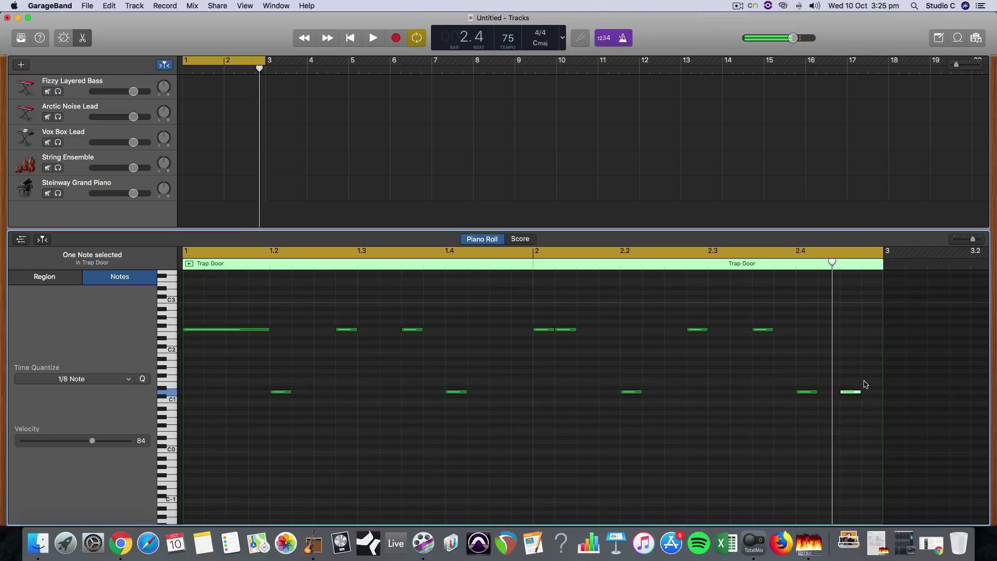
super+click(870, 383)
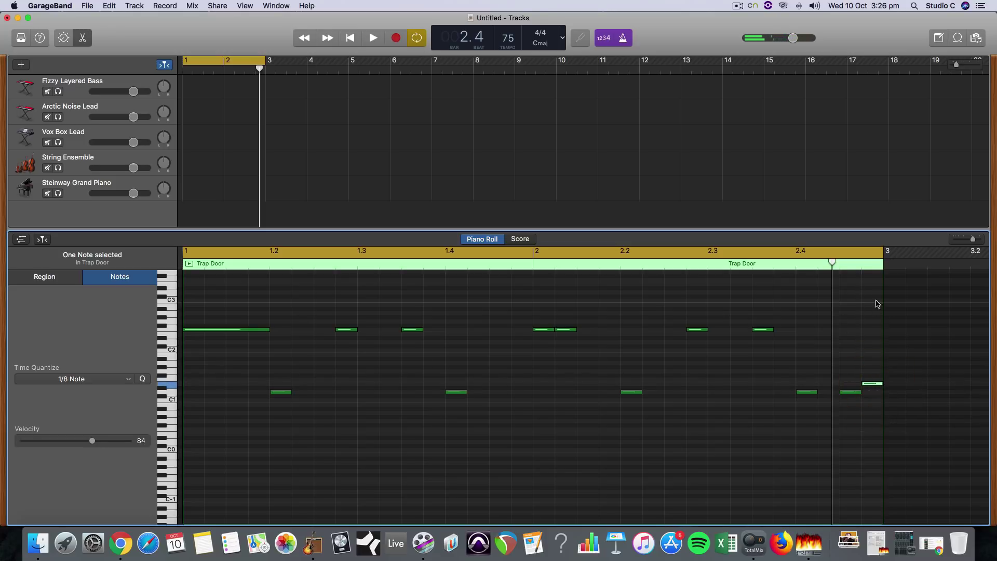
Shorten the E1 note to about a thirty-second, place it at the end of bar 2 and duplicate it just before
drag(974, 241, 976, 241)
drag(938, 383, 915, 388)
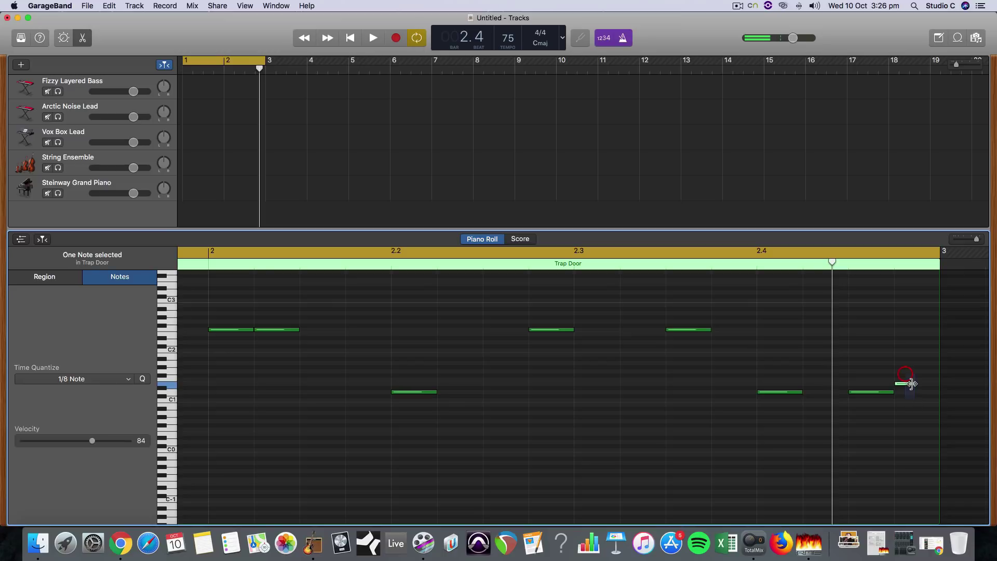
drag(904, 386, 929, 384)
click(927, 387)
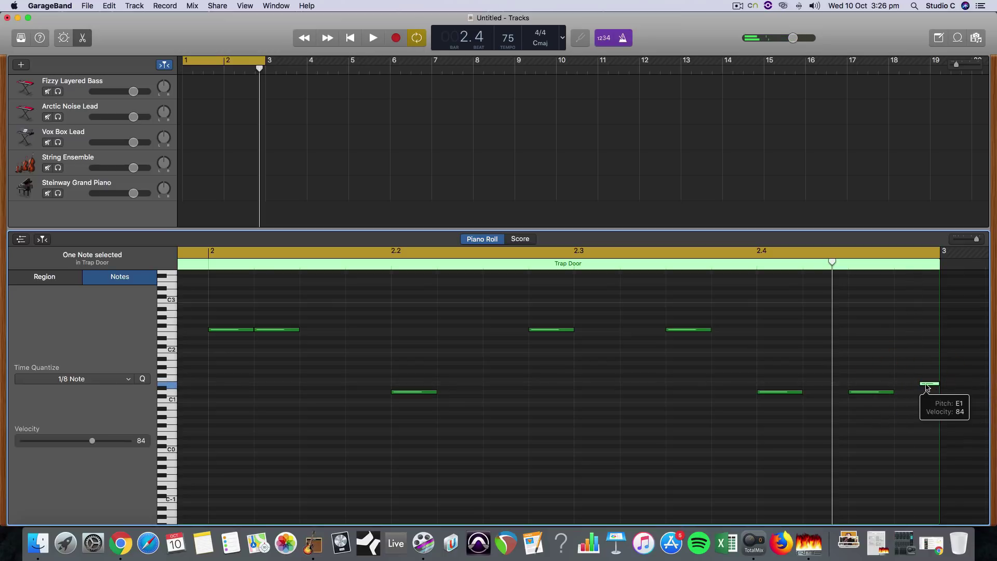
drag(928, 386, 902, 387)
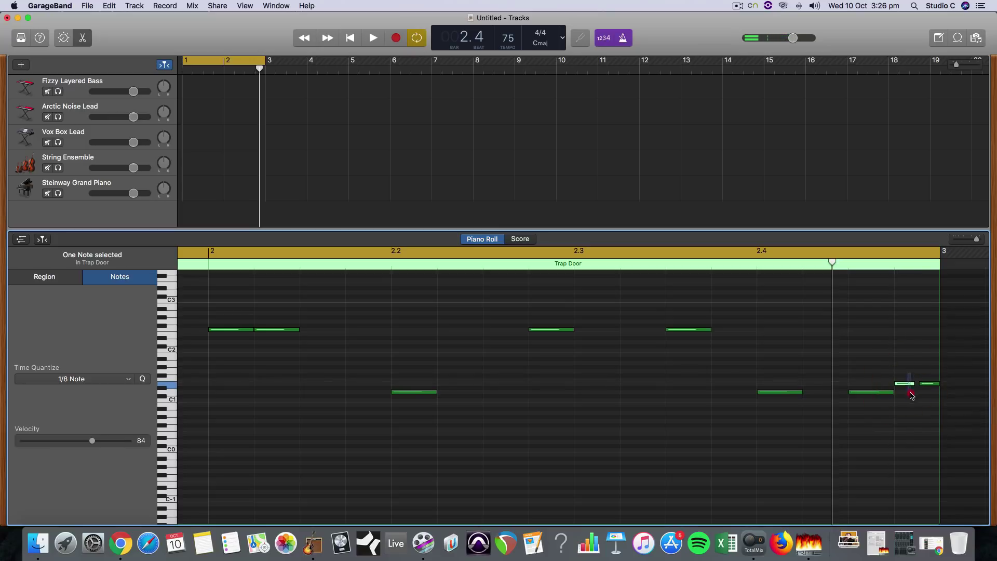
Quantize the first of the two short E1 notes to 1/16 Note
click(105, 380)
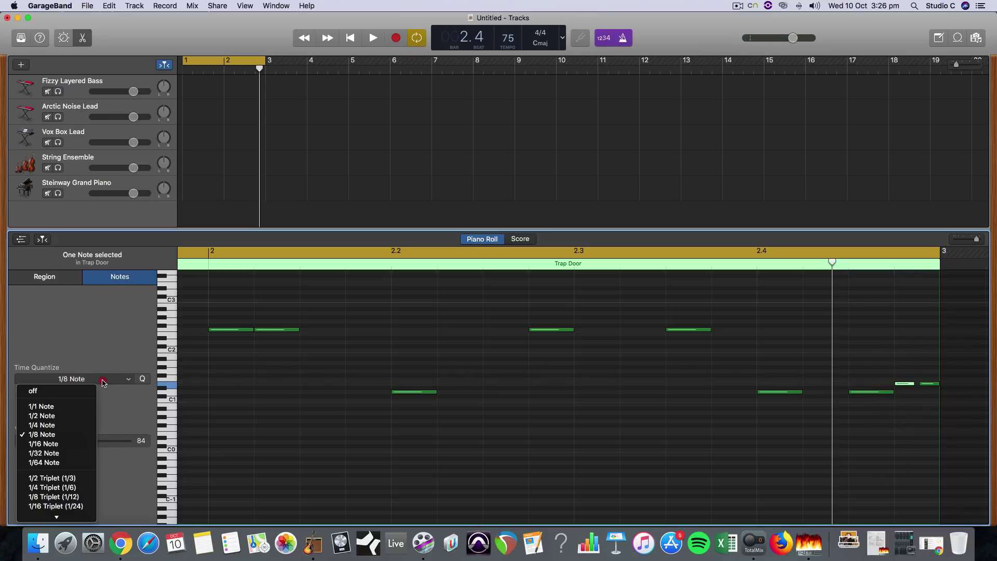
click(59, 444)
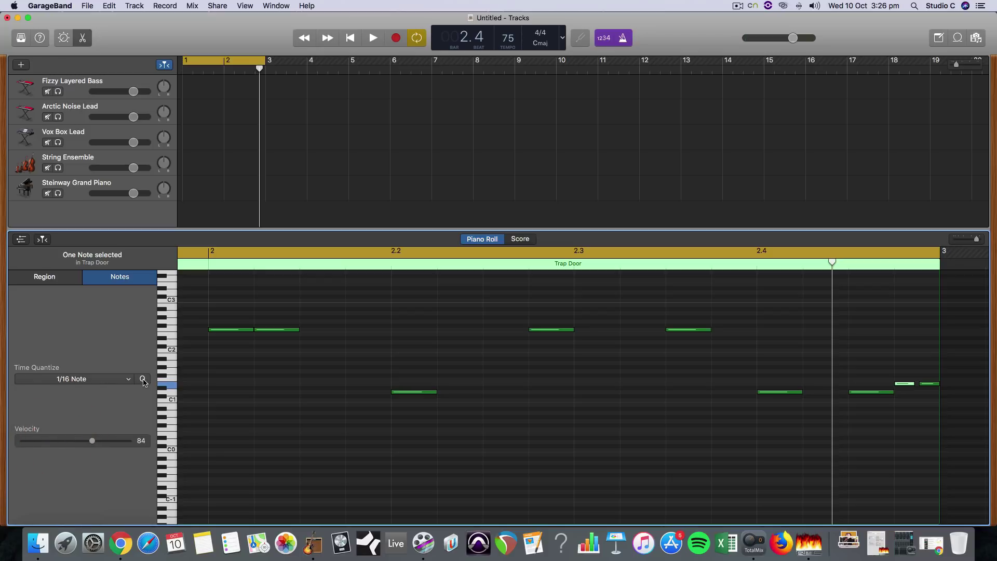
click(143, 380)
click(129, 382)
mouse_move(74, 516)
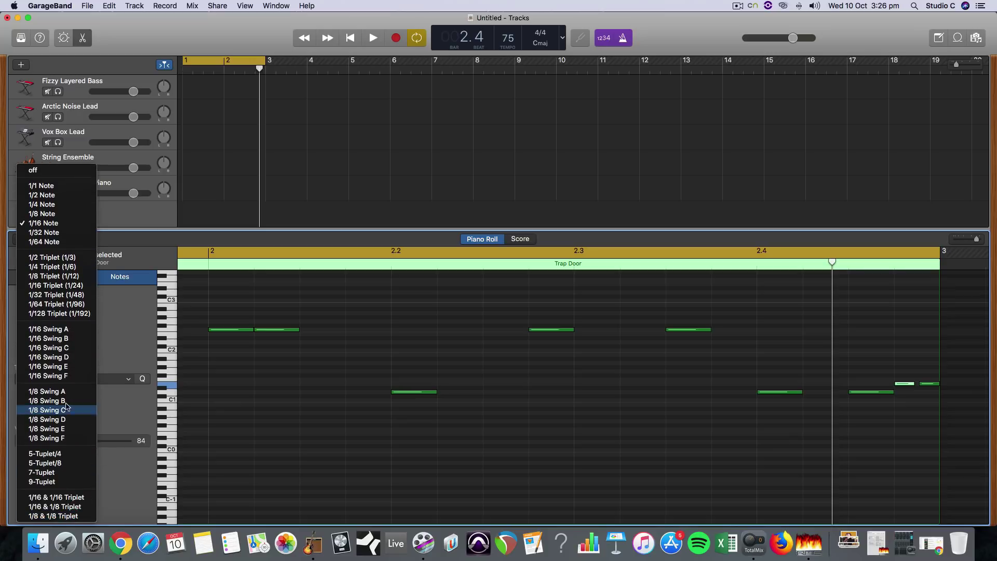
click(125, 321)
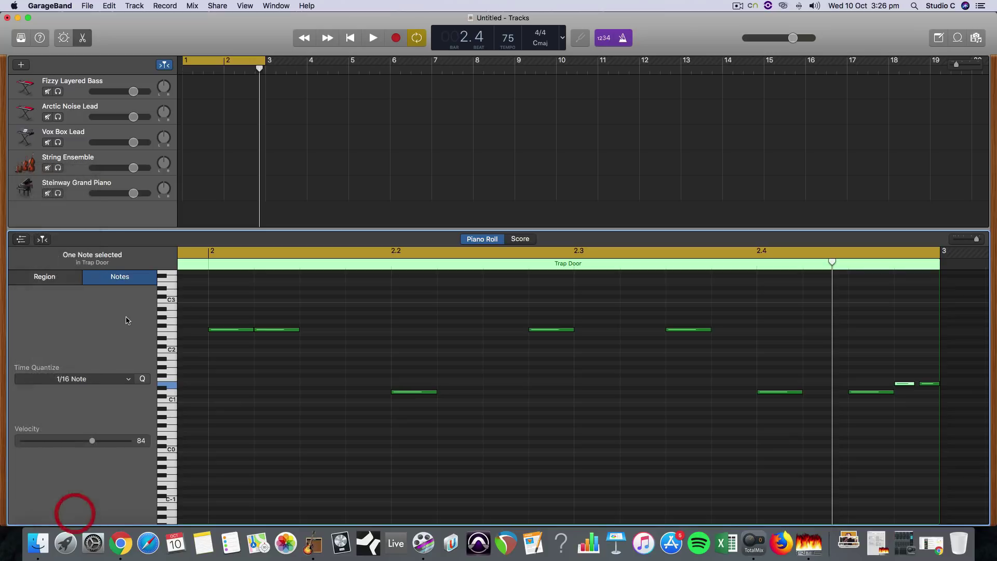
Quantize the last D1 note of bar 2 to 1/16 Note
click(857, 393)
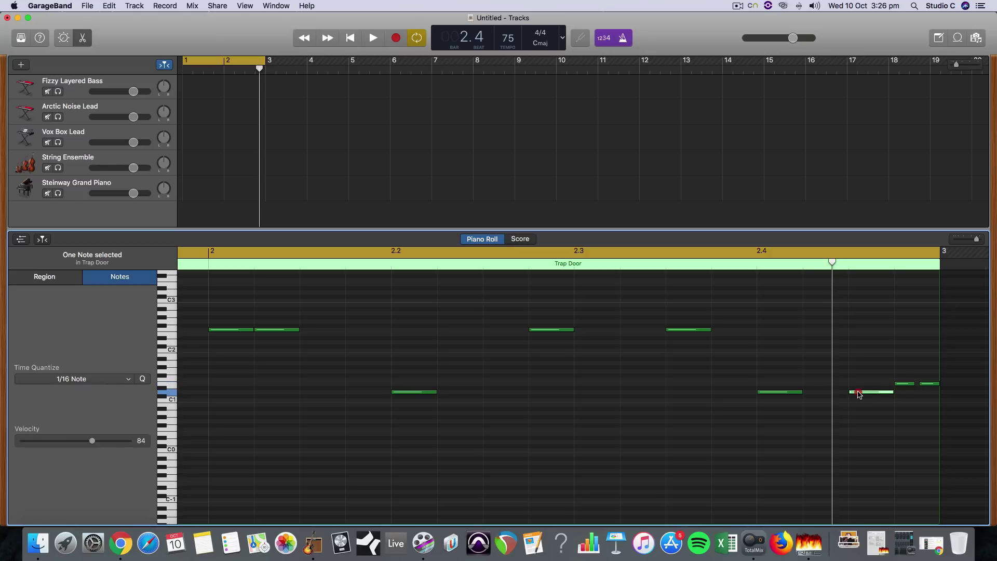
drag(844, 369, 868, 432)
click(143, 380)
Quantize the final E1 note of bar 2 to 1/32 Note
click(929, 383)
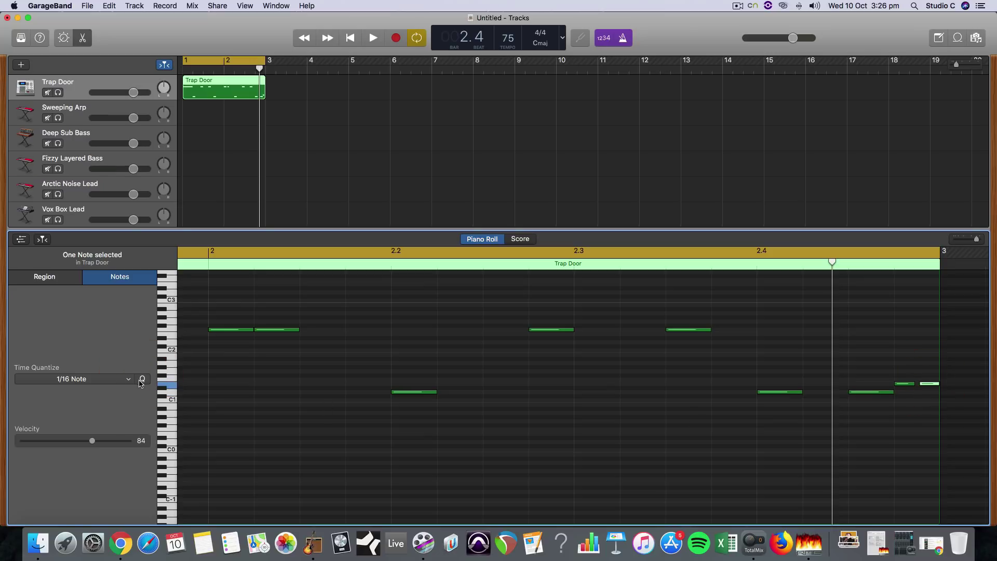
click(127, 382)
click(57, 449)
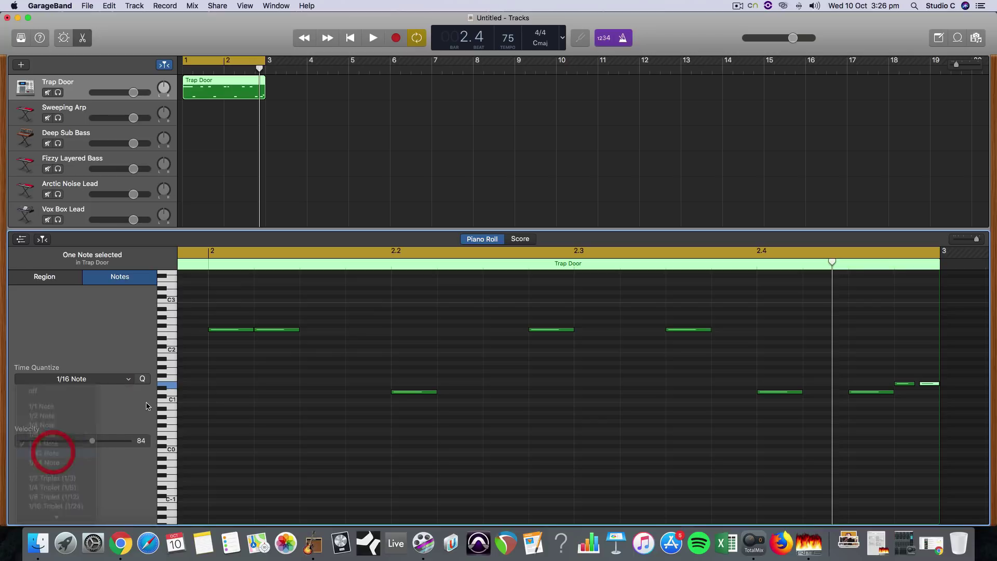
click(143, 380)
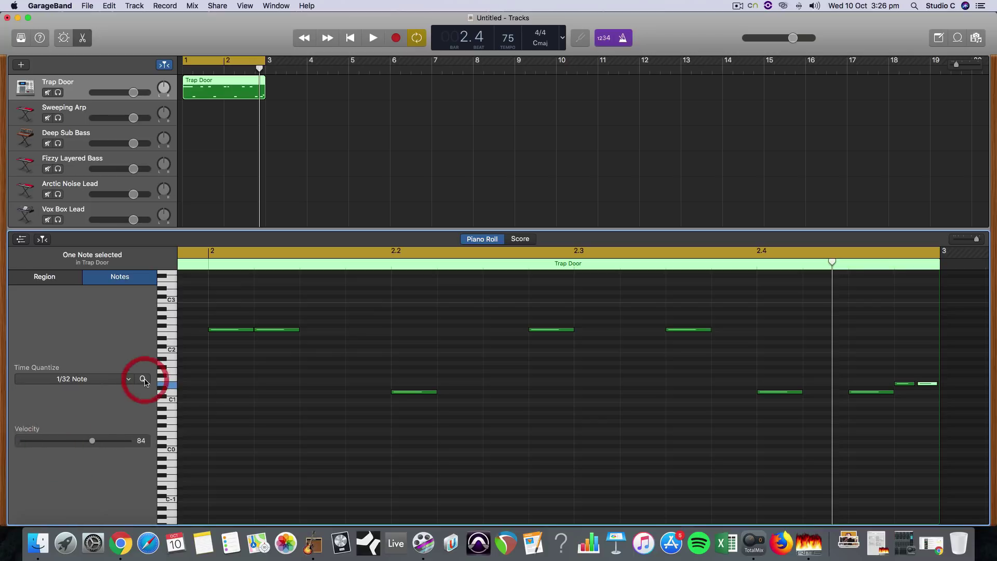
Select both short E1 notes, turn off the cycle area and play from about beat 4 of bar 2 to hear the fill
click(925, 400)
drag(899, 379, 919, 410)
key(space)
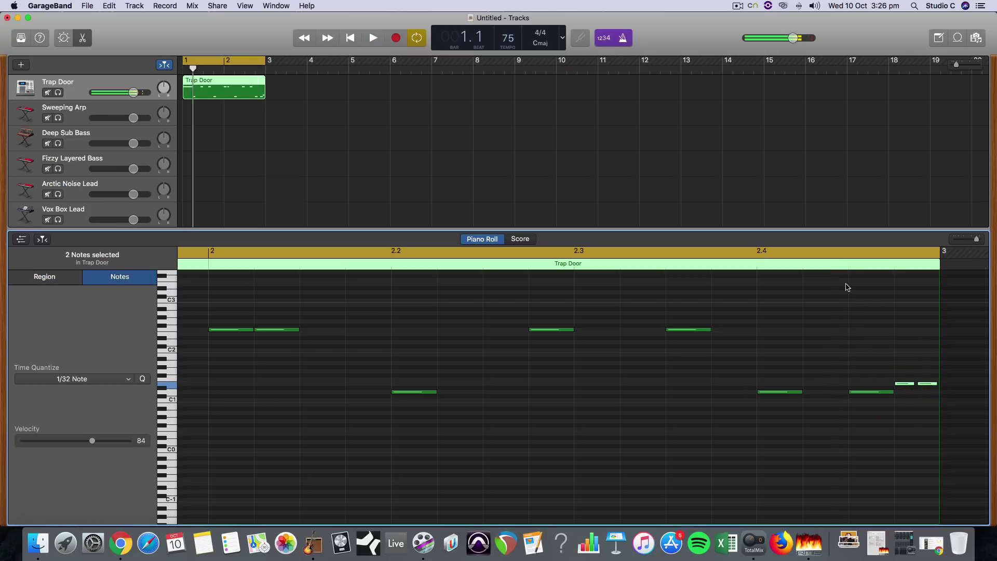
click(813, 253)
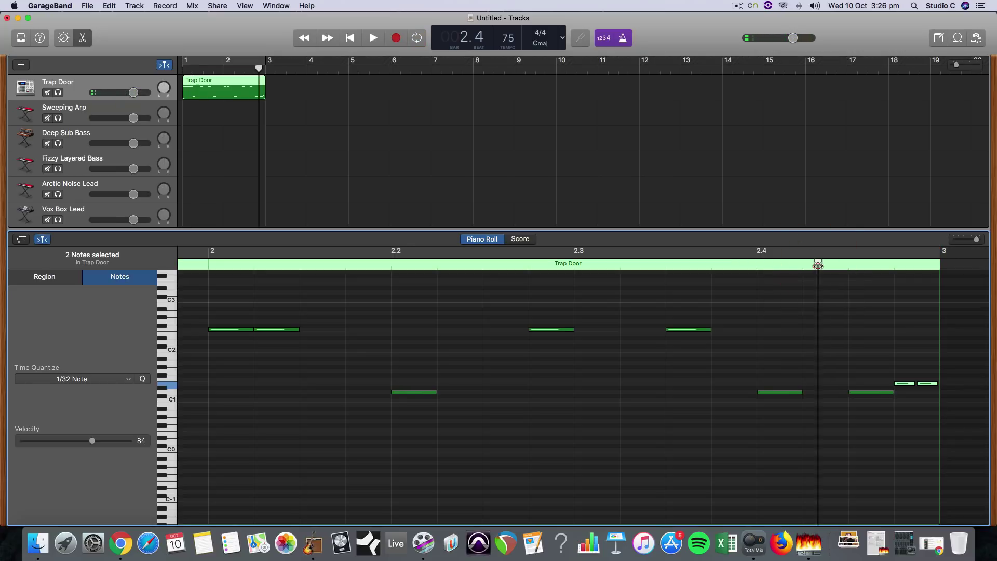
drag(818, 265, 764, 263)
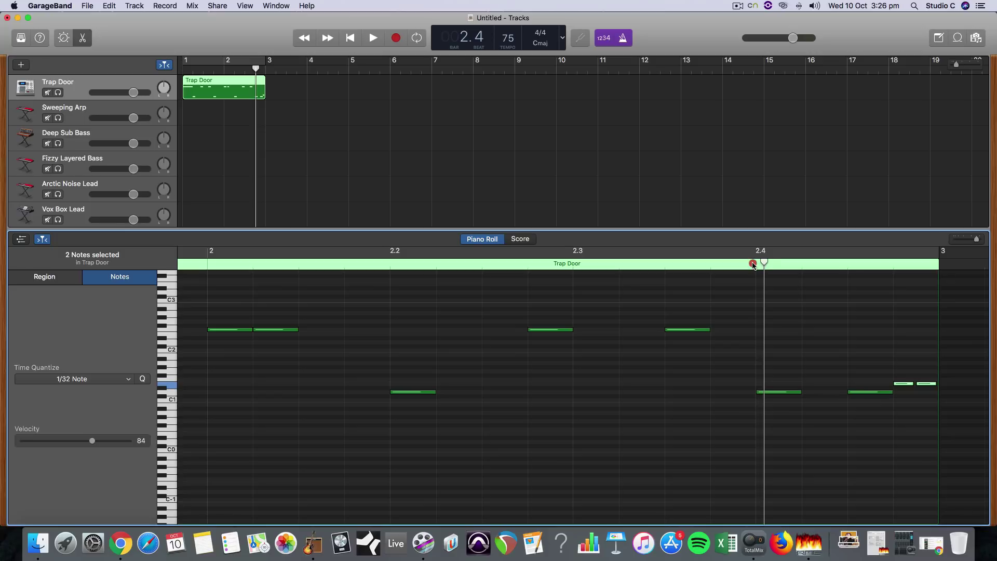
key(space)
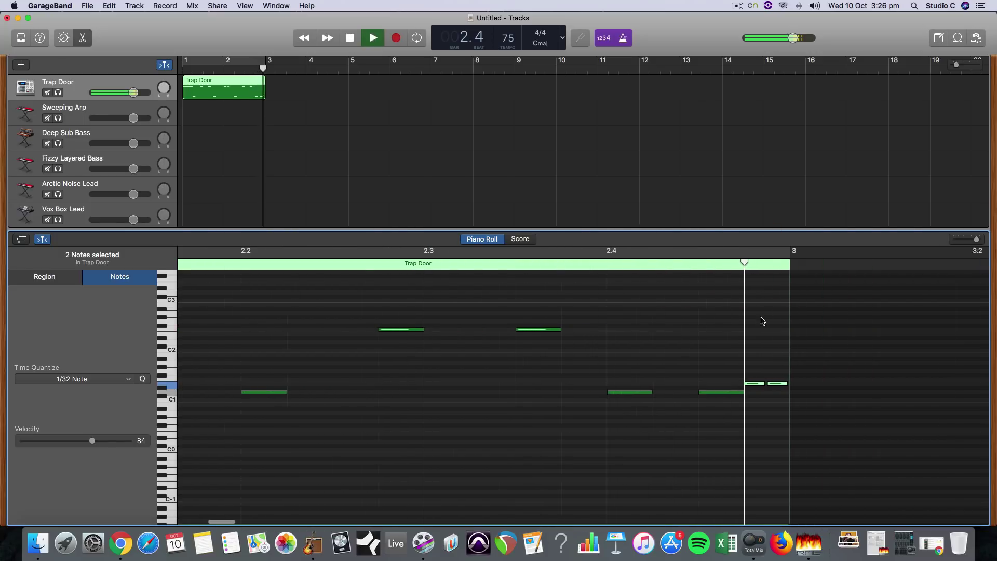
key(space)
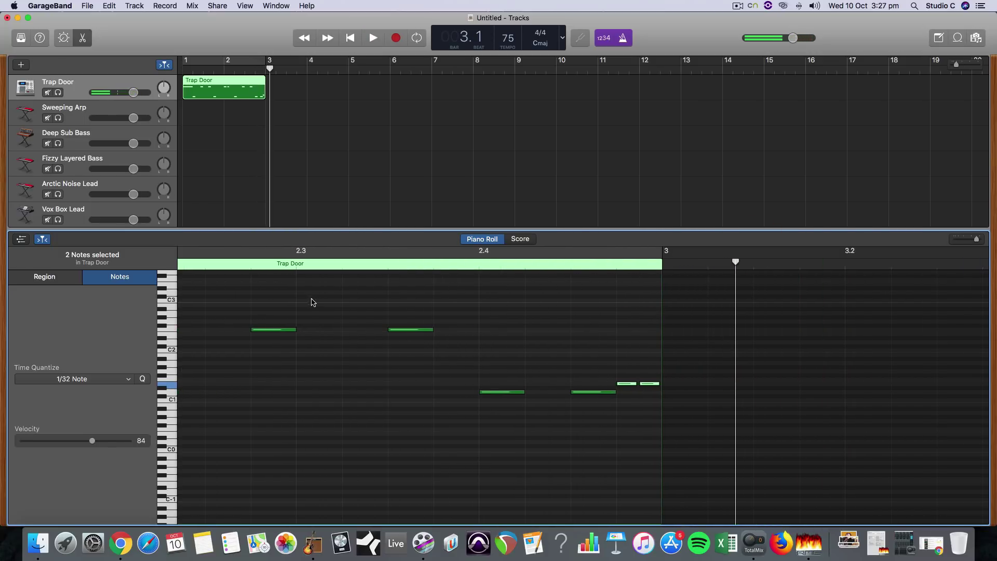
Play on briefly past the two-bar region and turn the cycle area back on for bars 1 and 2
scroll(343, 297, left, 10)
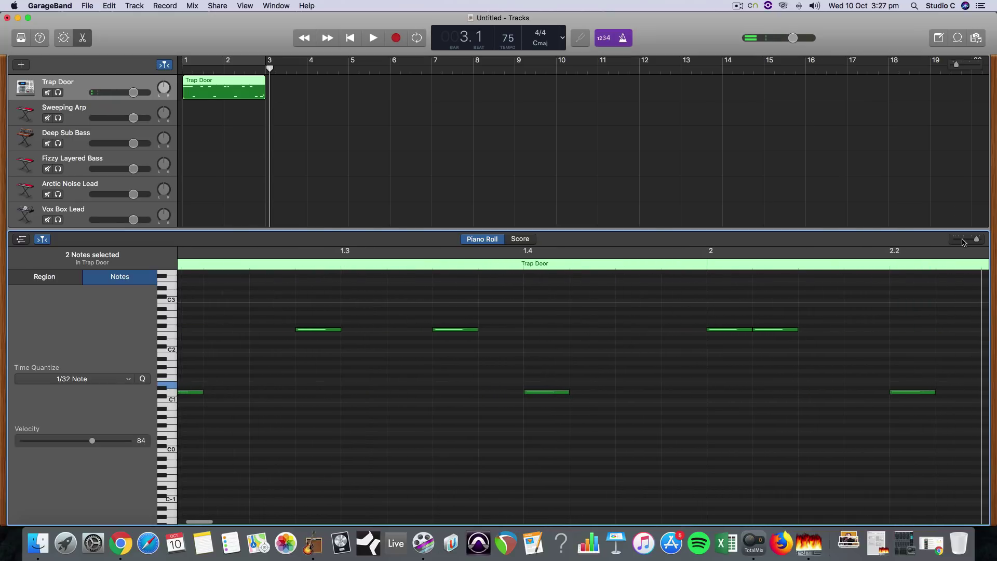
drag(975, 241, 969, 239)
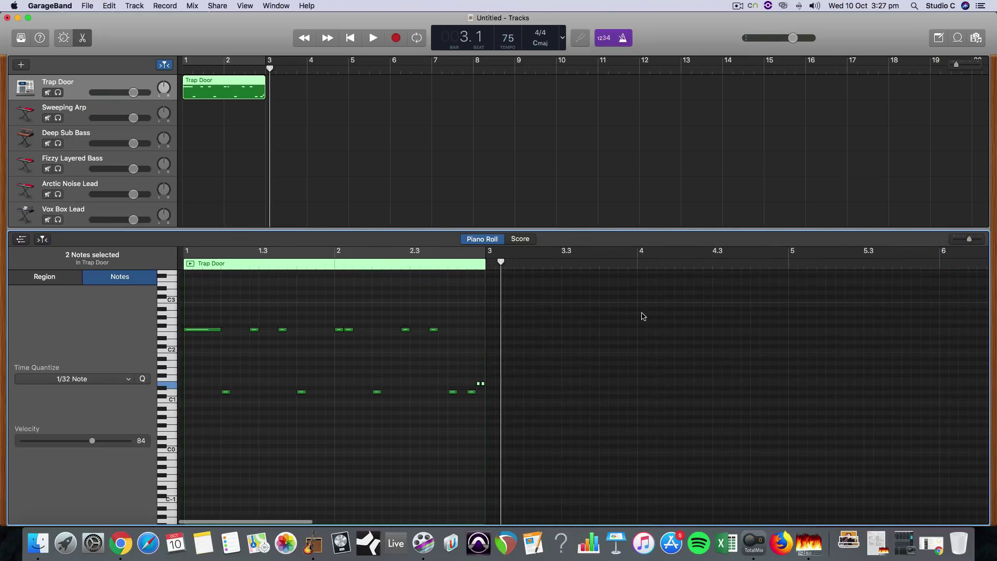
key(space)
key(space)
click(314, 254)
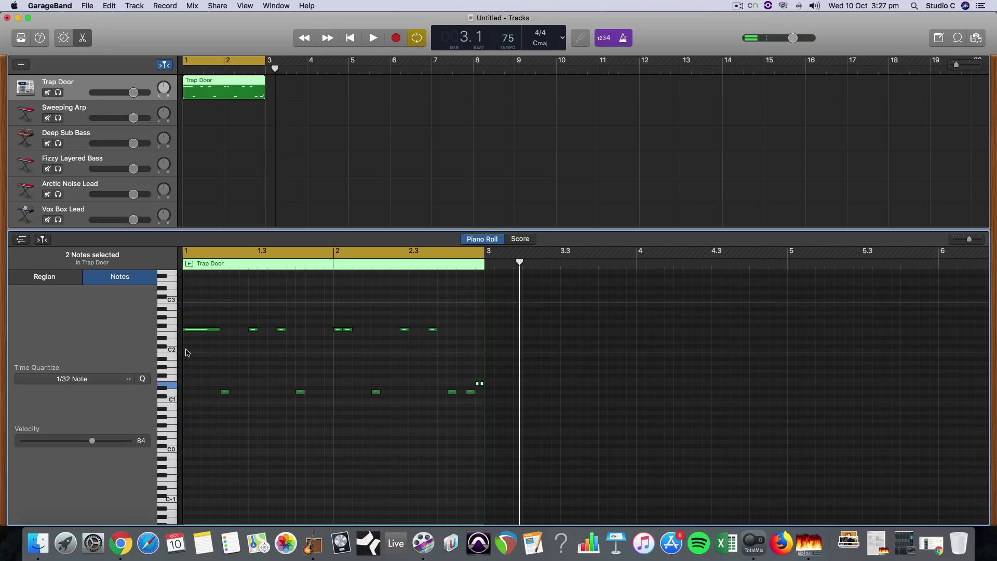
Audition the Trap Door kit's sounds from the notes below C3 down to G#1 to find one for the next part
drag(969, 240, 974, 239)
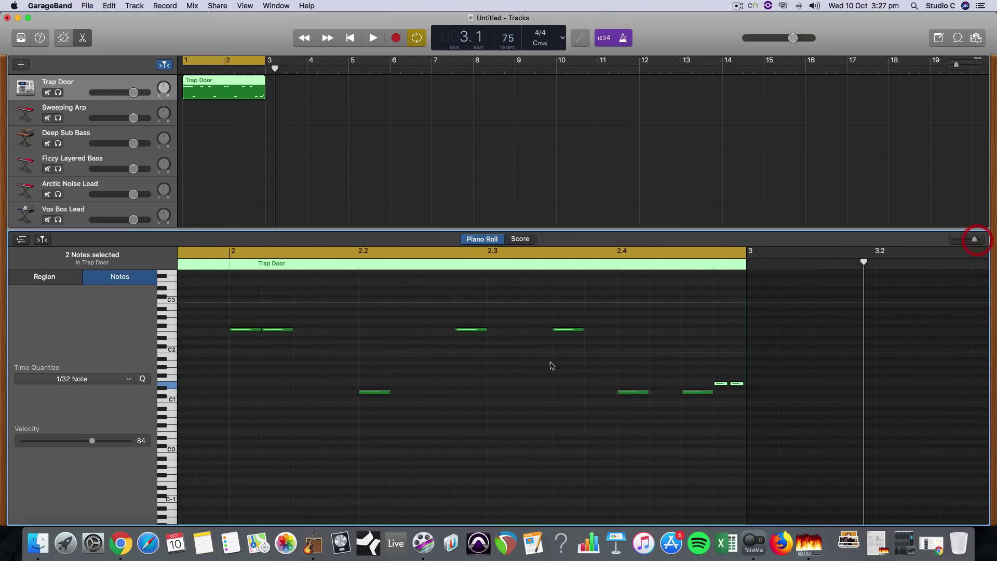
scroll(547, 367, left, 10)
click(169, 310)
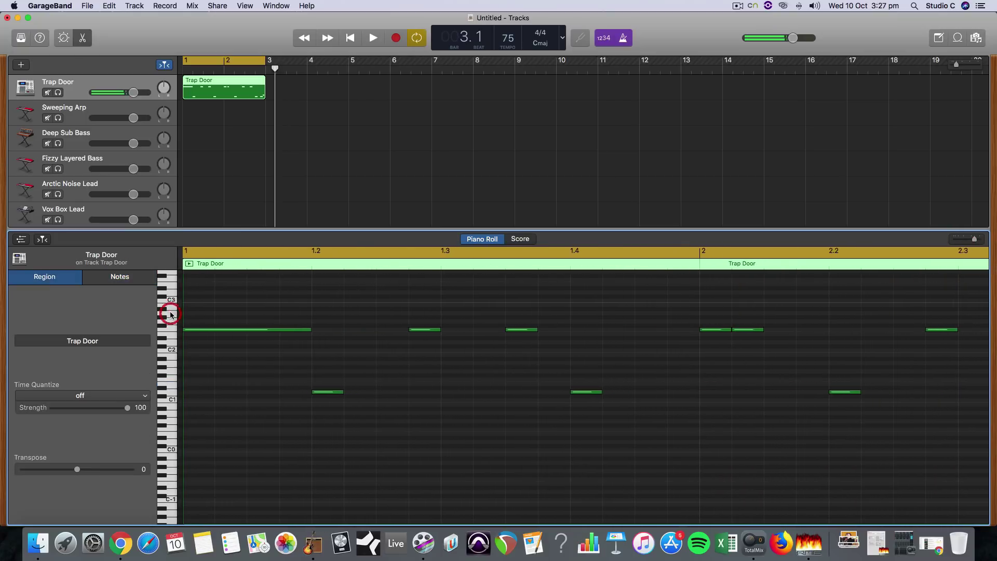
click(162, 313)
click(164, 327)
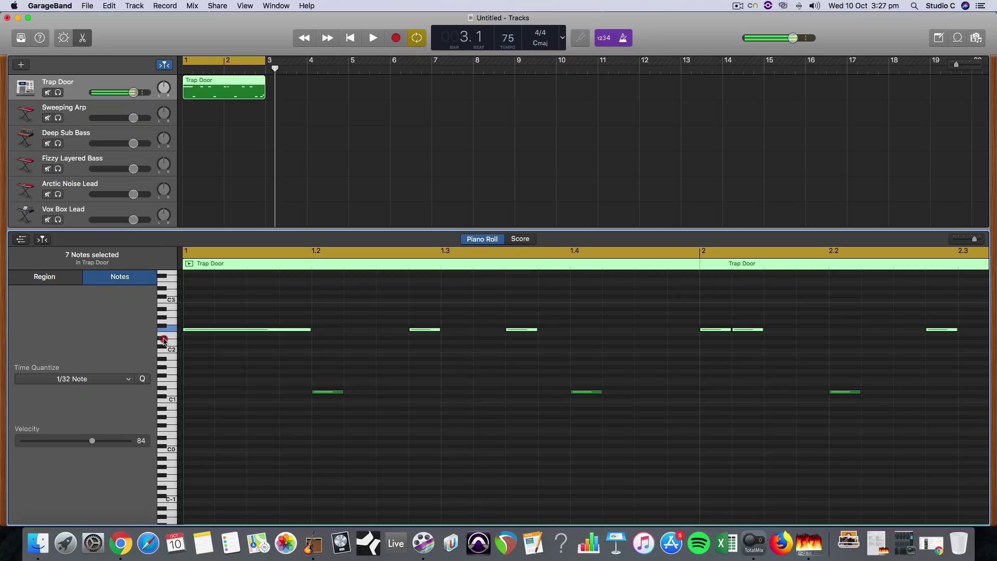
click(164, 369)
Add four consecutive G#1 sixteenth notes across beat 1 of bar 1 and check them in playback
super+click(191, 368)
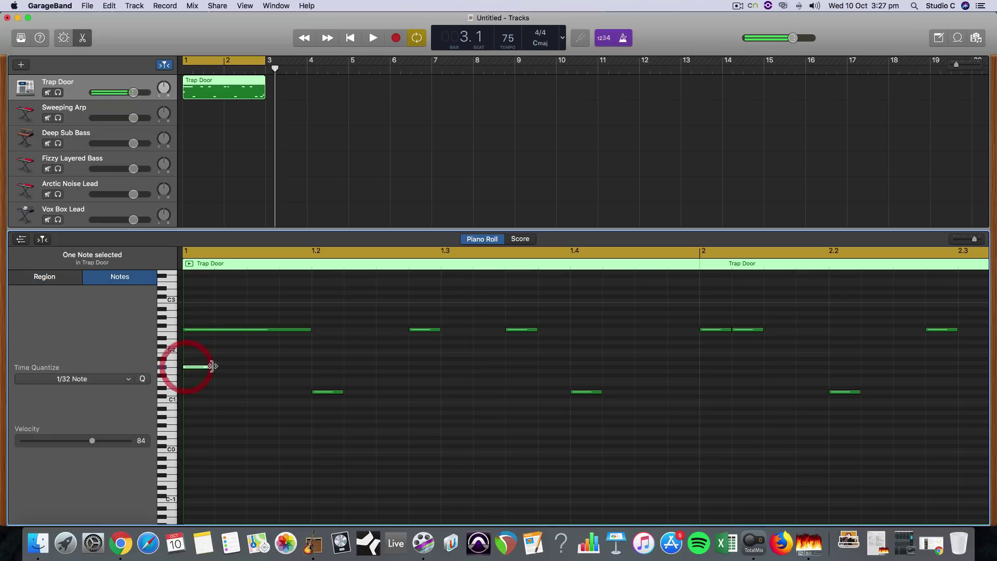
super+click(220, 368)
key(space)
super+click(258, 367)
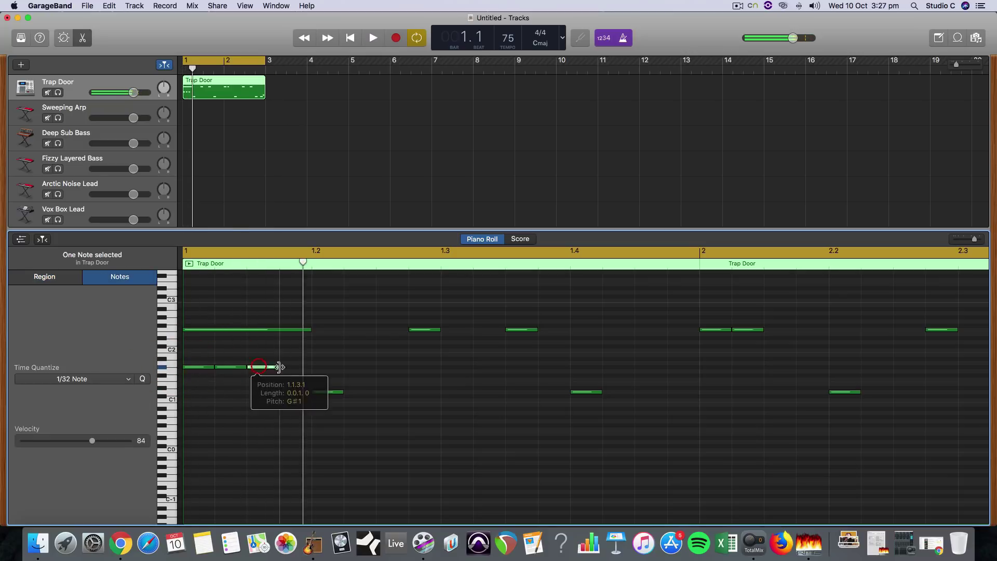
super+click(285, 368)
key(space)
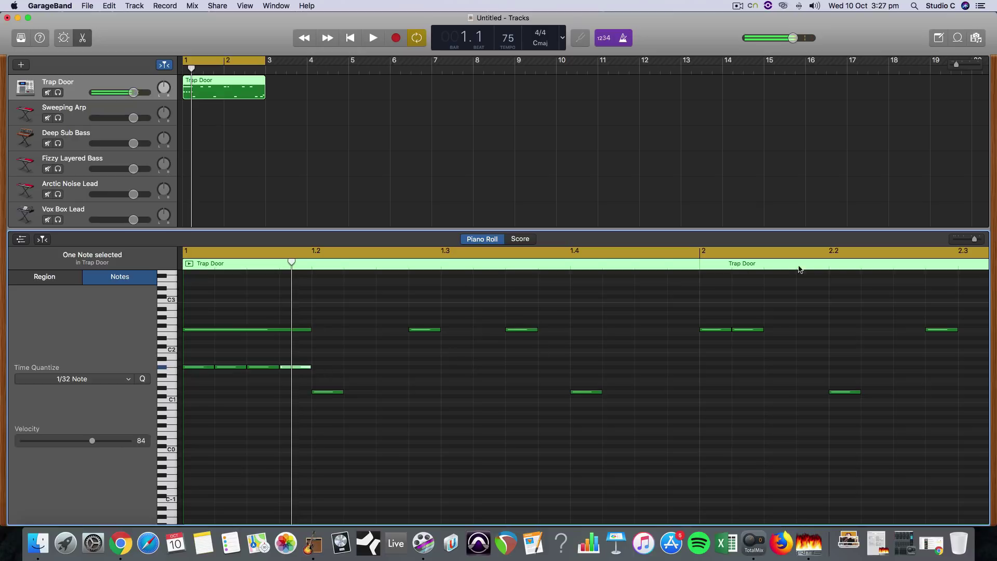
Shorten the third G#1 note of beat 1 in bar 1 to about a 1/32 note
drag(975, 241, 978, 241)
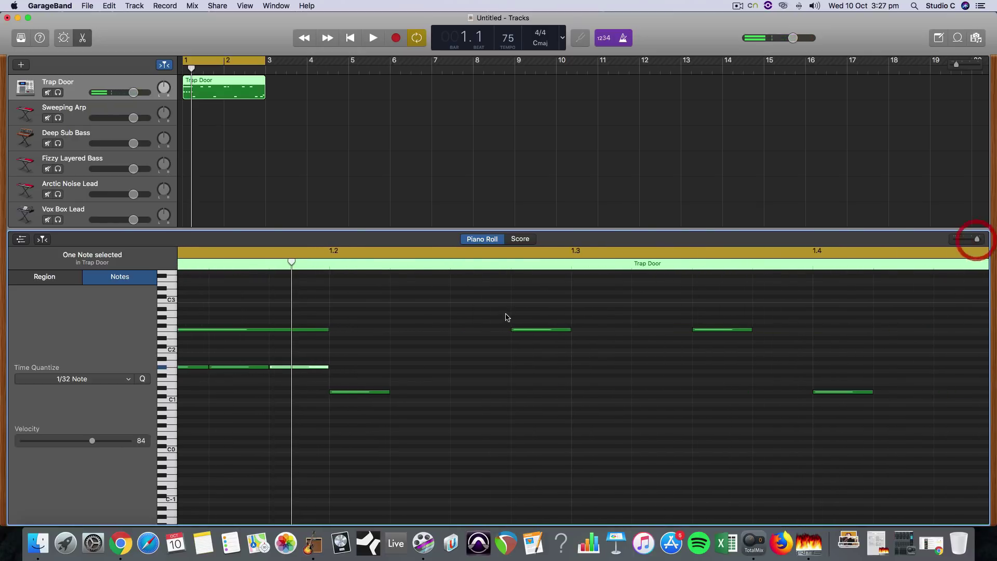
scroll(508, 317, left, 4)
key(space)
key(space)
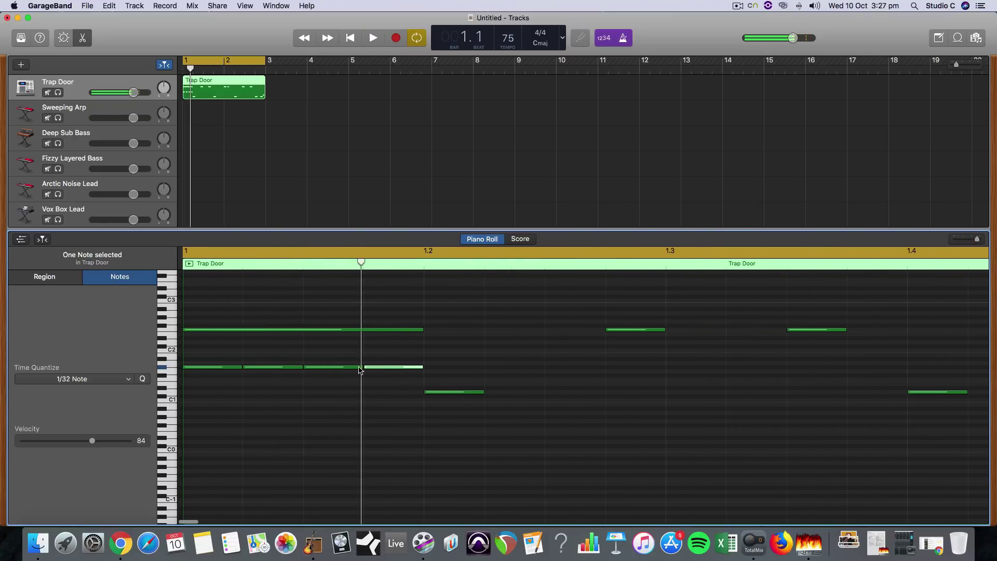
drag(361, 369, 326, 370)
click(331, 385)
click(323, 366)
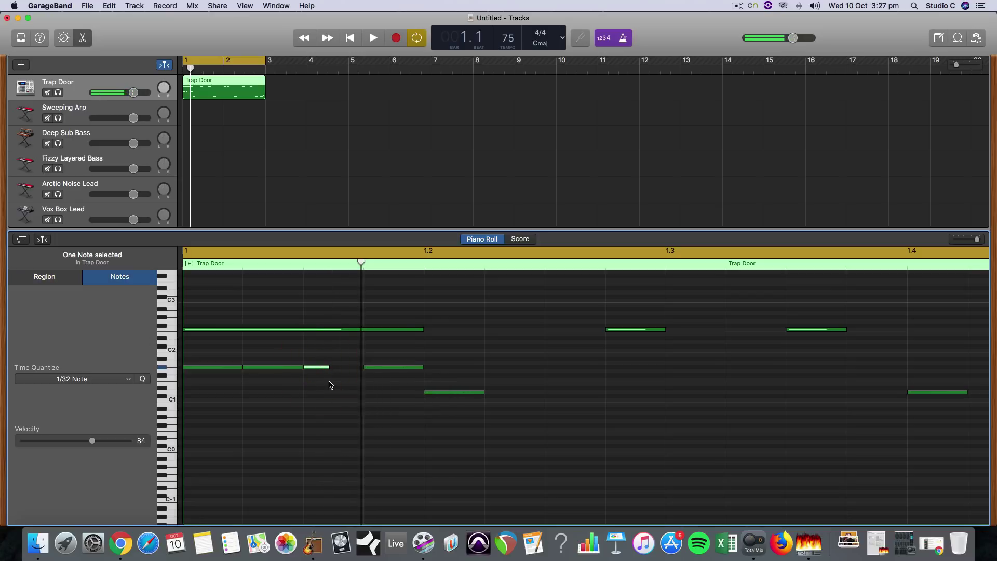
scroll(327, 376, down, 1)
click(331, 373)
click(326, 365)
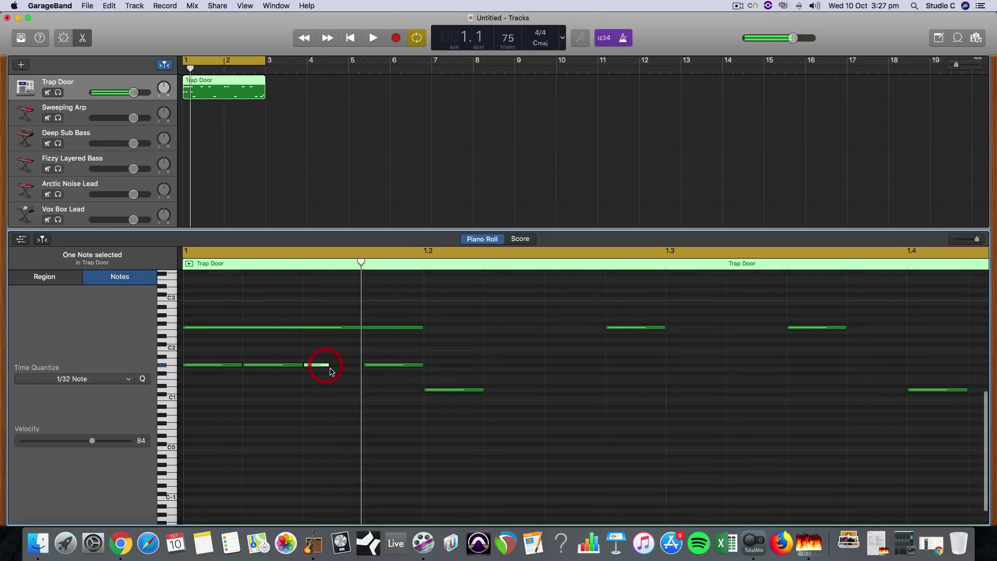
Copy the shortened G#1 note into the second half of its sixteenth, quantize the pair to 1/32 Note and play the pattern
key(super+d)
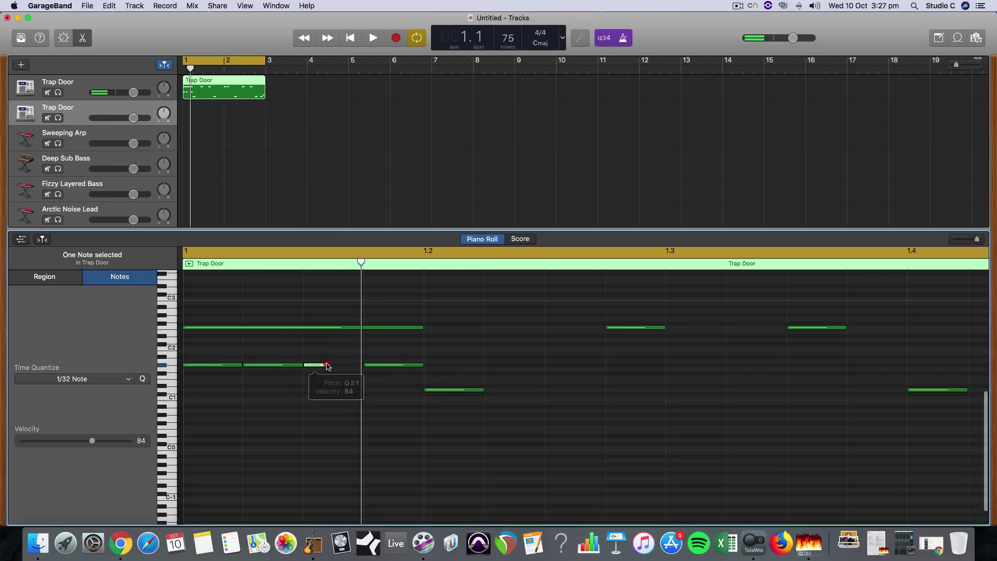
mouse_move(327, 366)
mouse_down()
mouse_move(356, 367)
mouse_move(327, 366)
mouse_up()
click(351, 366)
click(339, 388)
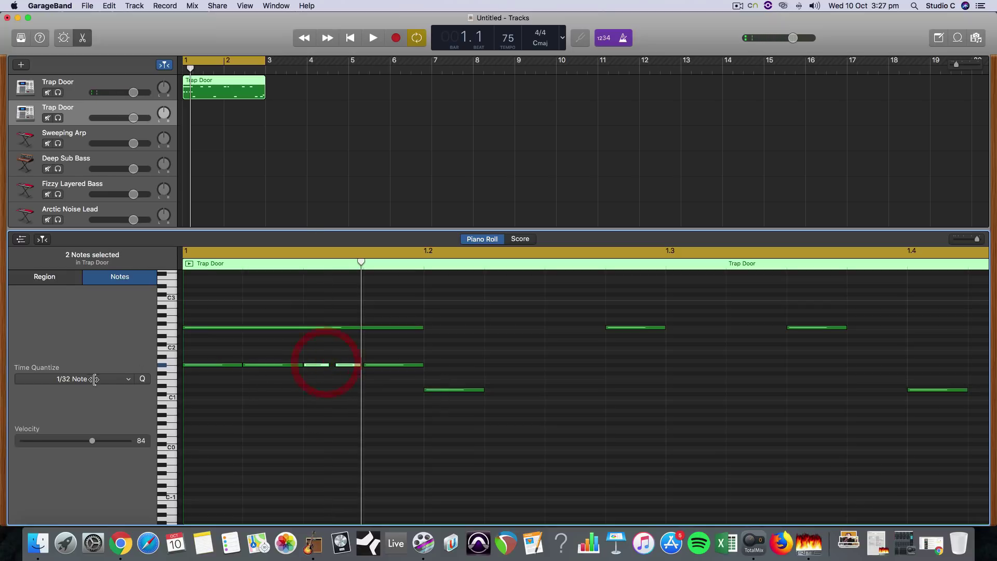
click(358, 401)
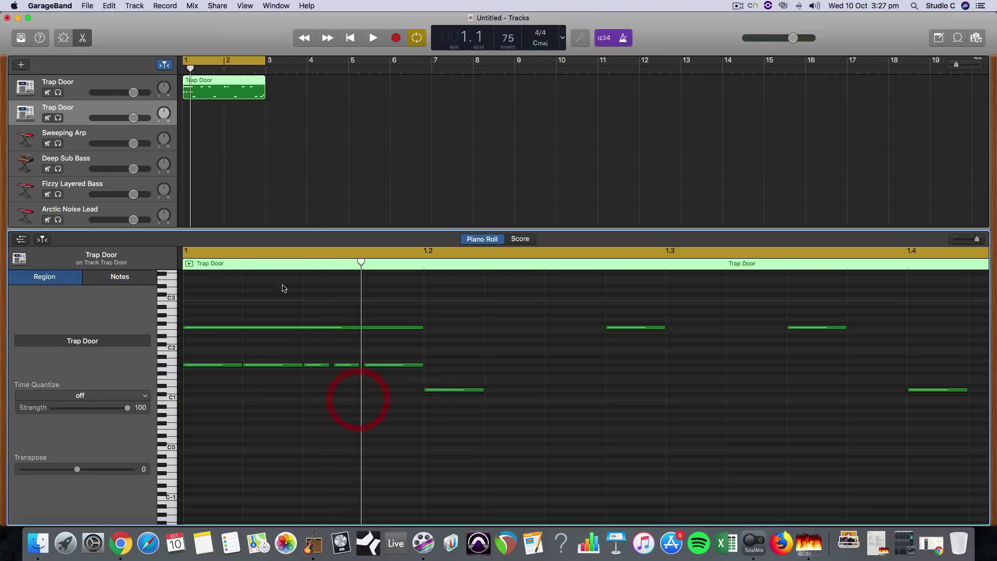
click(279, 269)
key(space)
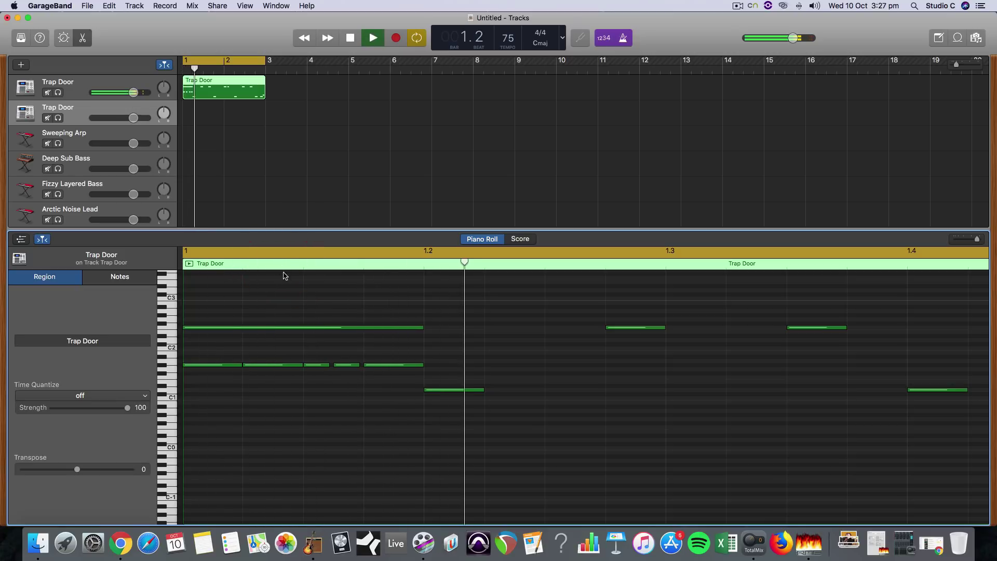
Trim the start of the fourth G#1 note so it fills only the last 1/32 of beat 1, quantize it and play back
drag(365, 365, 393, 365)
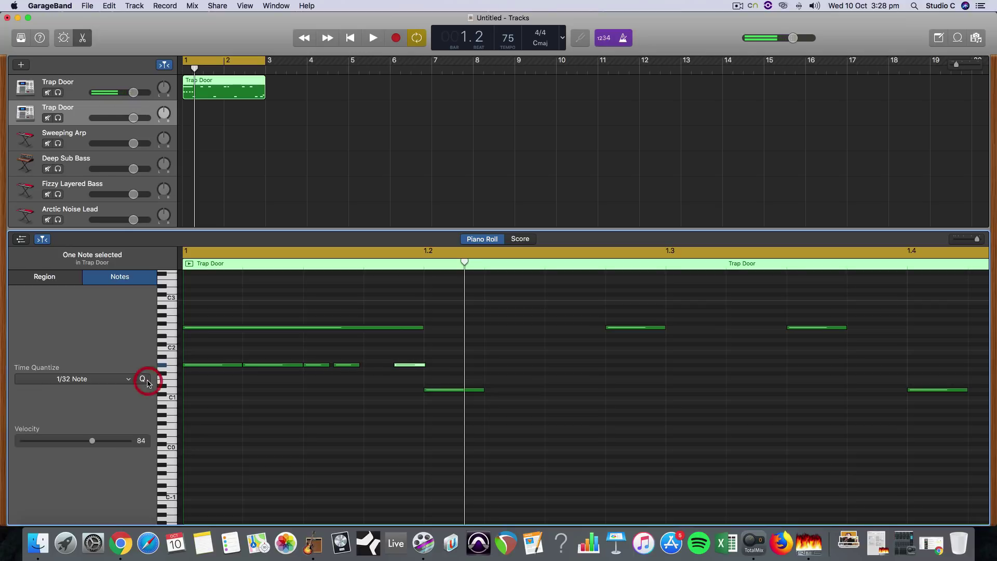
key(space)
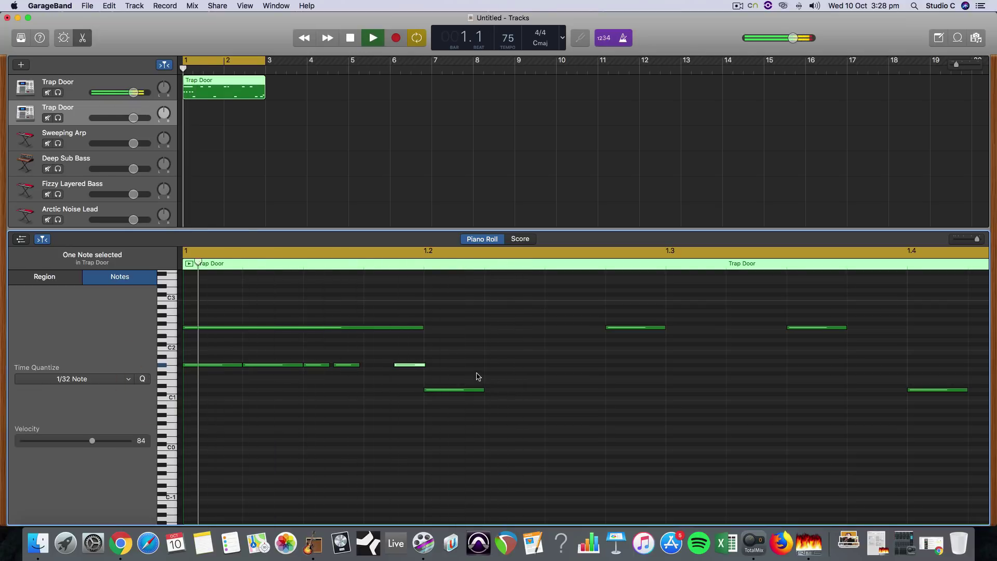
key(space)
Copy the first two G#1 sixteenth notes to the start of beat 2 and quantize them to 1/32 Note
drag(289, 379, 475, 366)
click(423, 364)
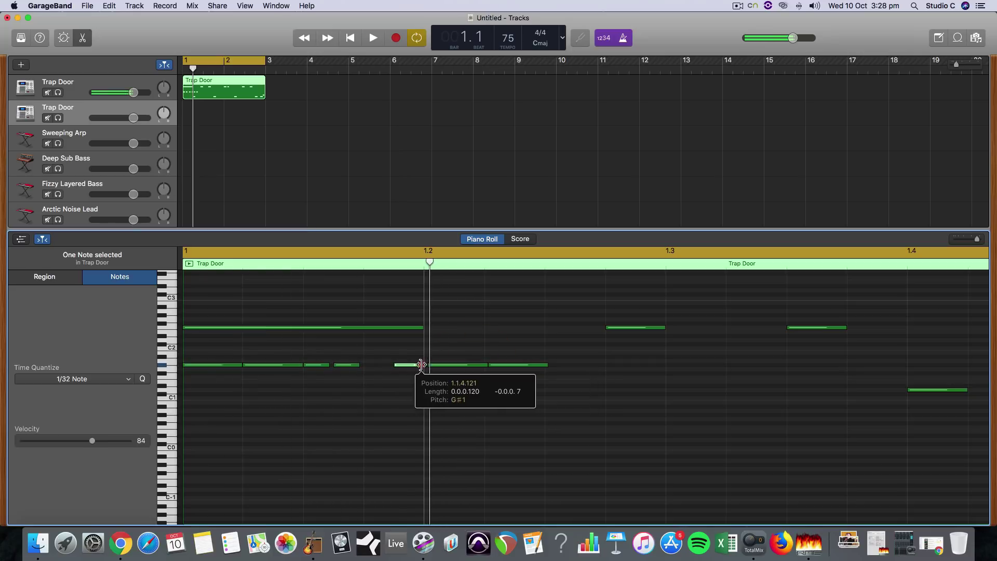
drag(432, 351, 502, 372)
click(143, 380)
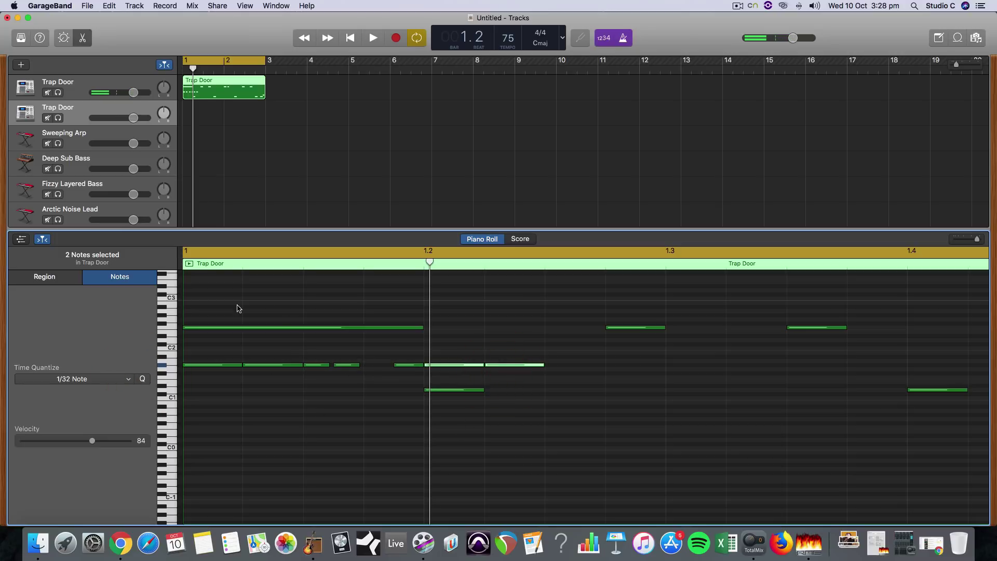
Add short G#1 notes on the third and fourth sixteenths of beat 2, playing the pattern from the start to check them
key(Return)
key(space)
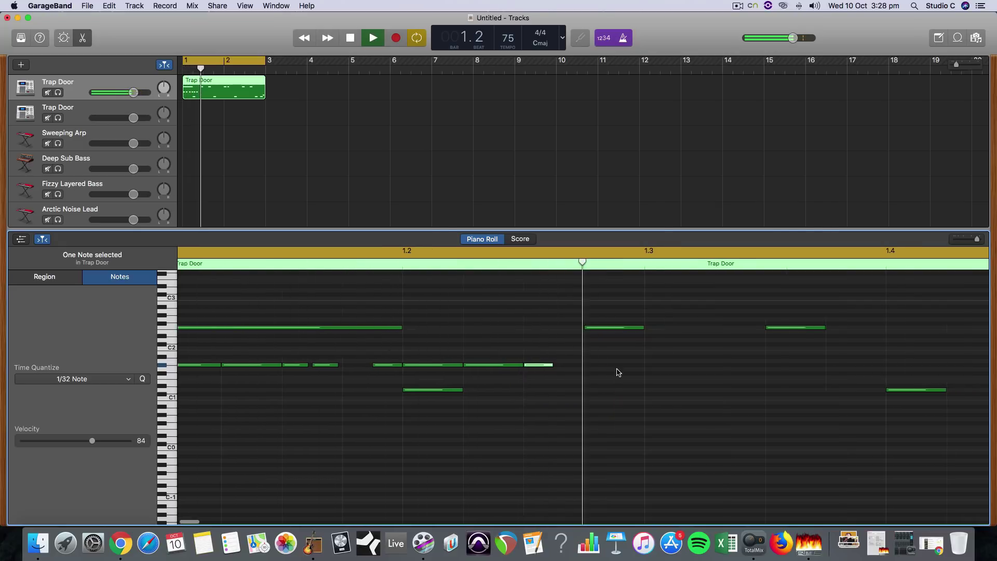
key(Return)
key(space)
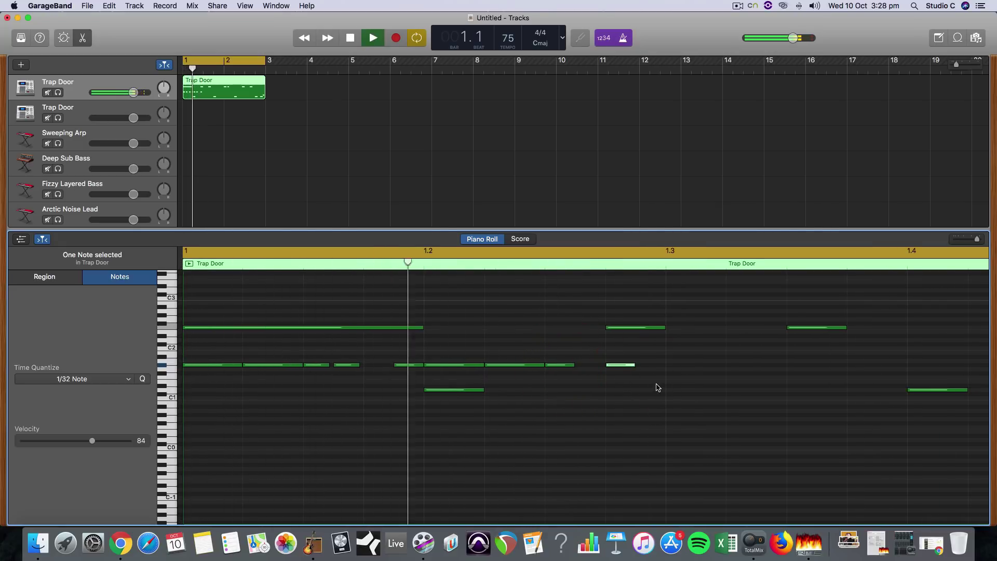
key(space)
scroll(656, 388, right, 2)
scroll(657, 387, right, 2)
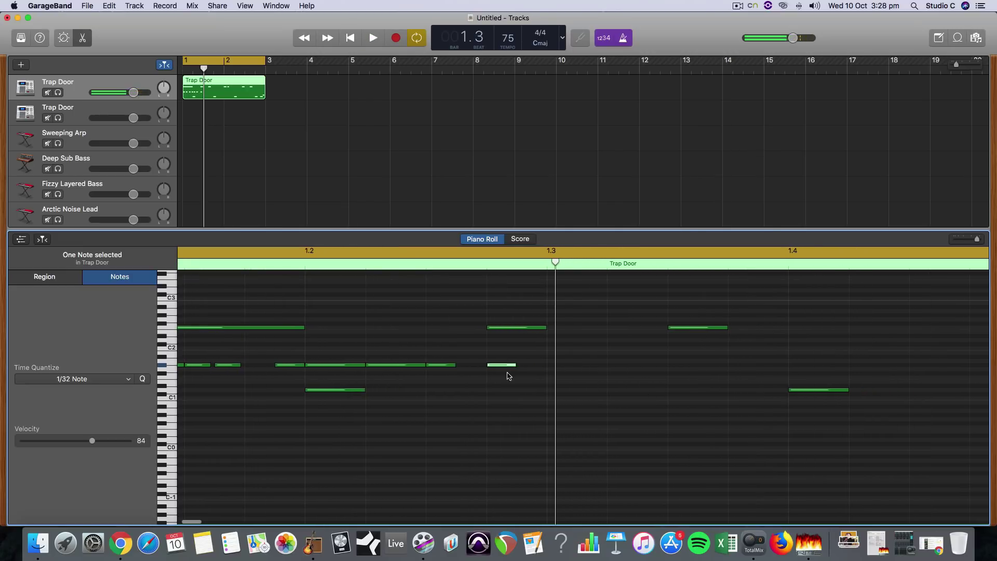
key(Return)
key(space)
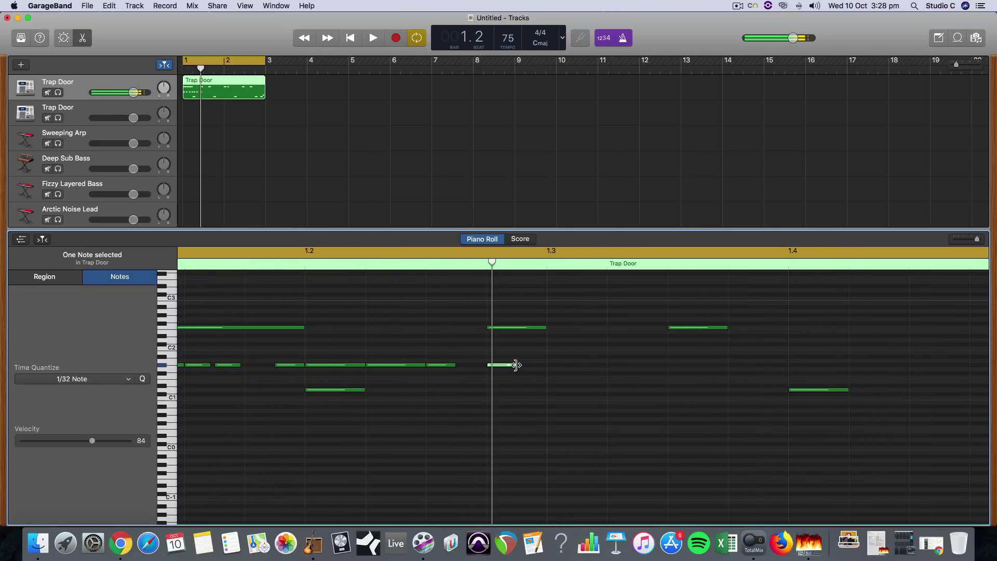
Shorten the G#1 note on the fourth sixteenth of beat 2 and copy it twice to form a rapid three-note roll
mouse_move(515, 365)
mouse_down()
mouse_move(494, 368)
mouse_move(512, 367)
mouse_up()
click(492, 367)
key(space)
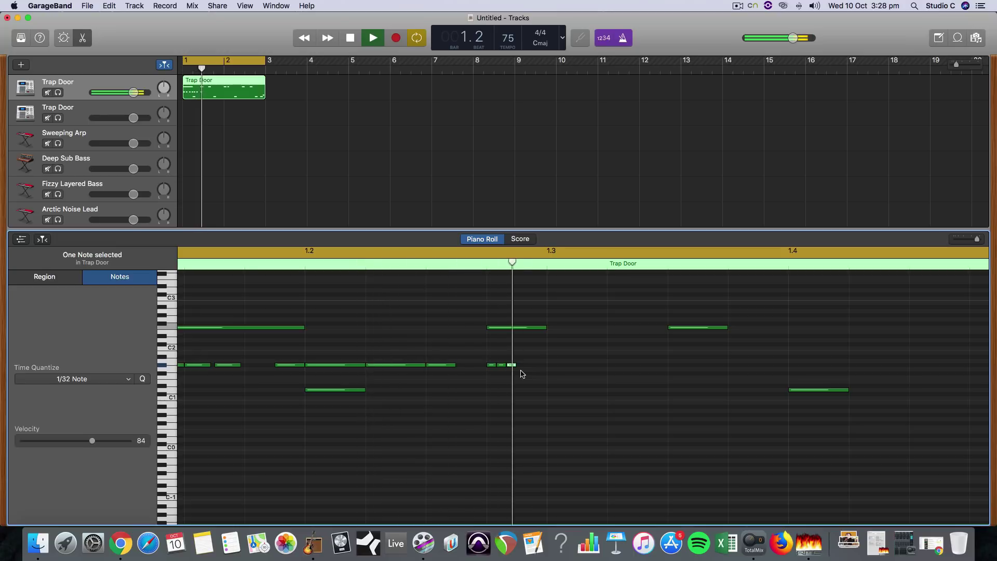
key(space)
Add a G#1 note on beat 3, lengthen it to 80 ticks, copy it twice as a triplet and play it back
super+click(550, 366)
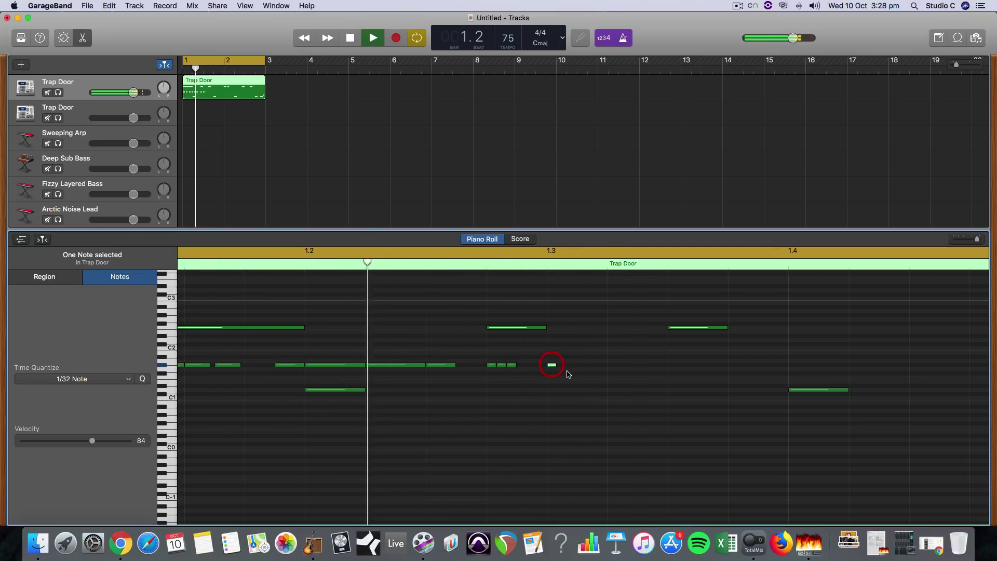
key(space)
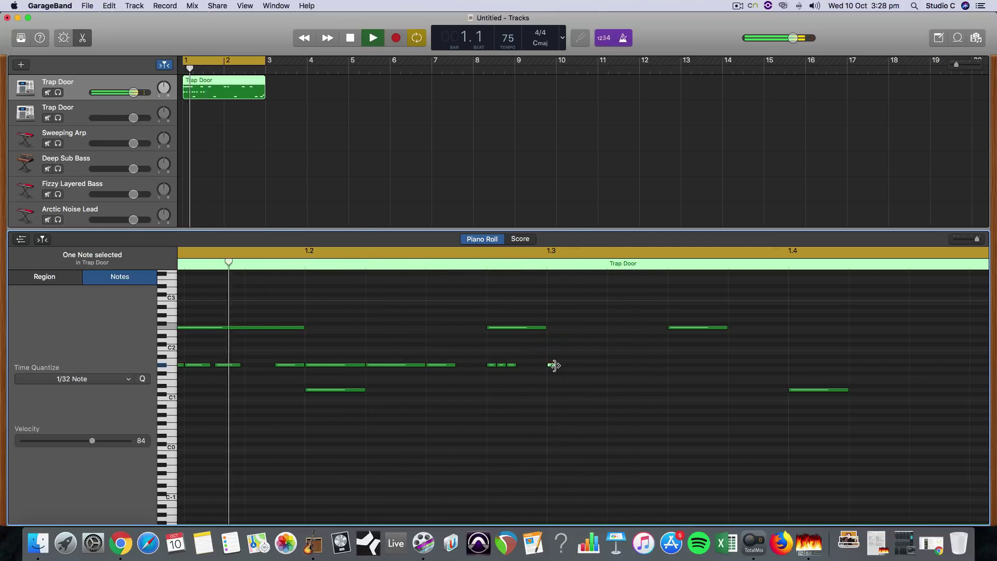
mouse_move(553, 365)
mouse_down()
mouse_move(581, 366)
mouse_move(567, 364)
mouse_up()
key(space)
key(space)
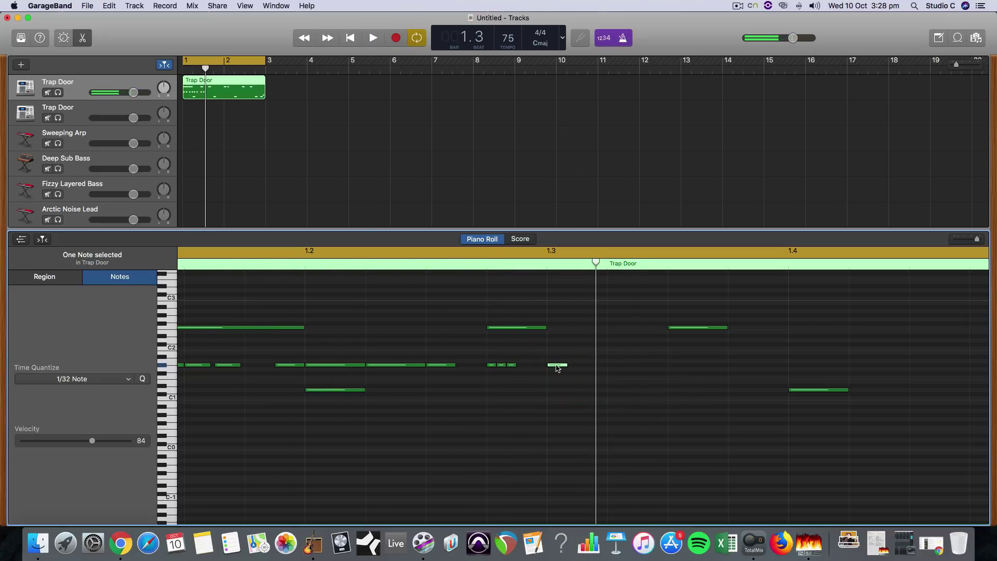
drag(557, 366, 600, 365)
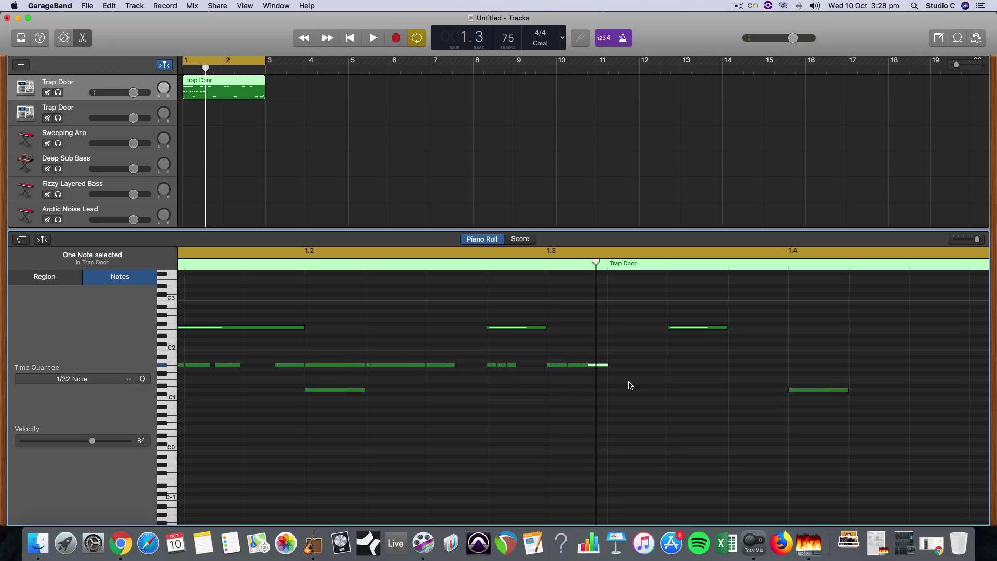
key(space)
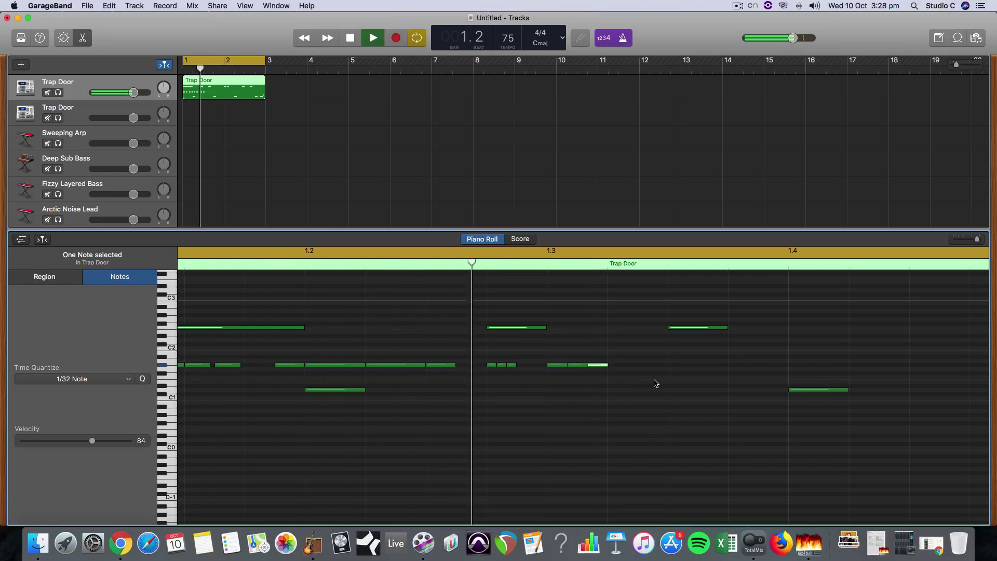
key(space)
Lengthen and spread the three G#1 notes into a wider triplet across the first half of beat 3, and play it
click(607, 365)
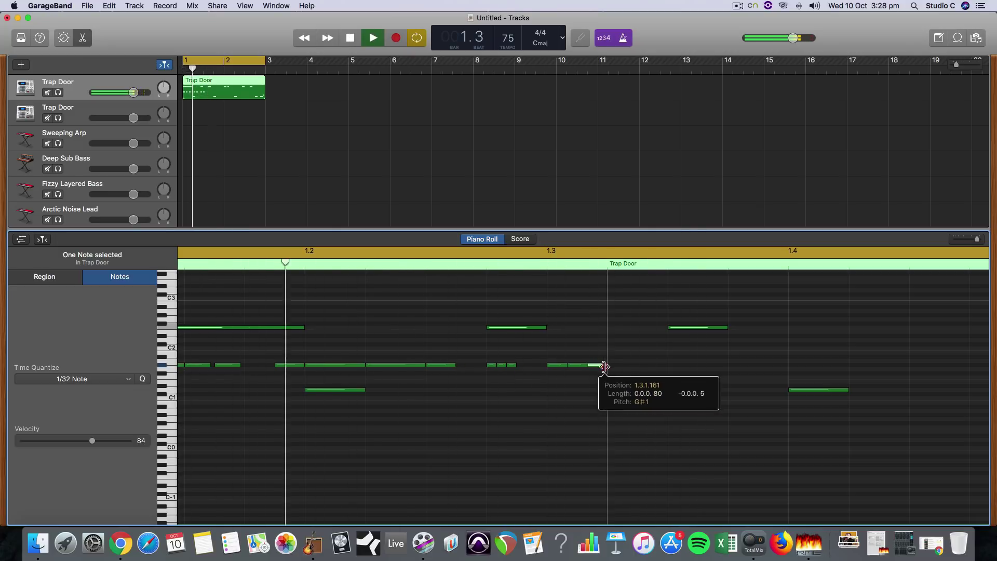
key(space)
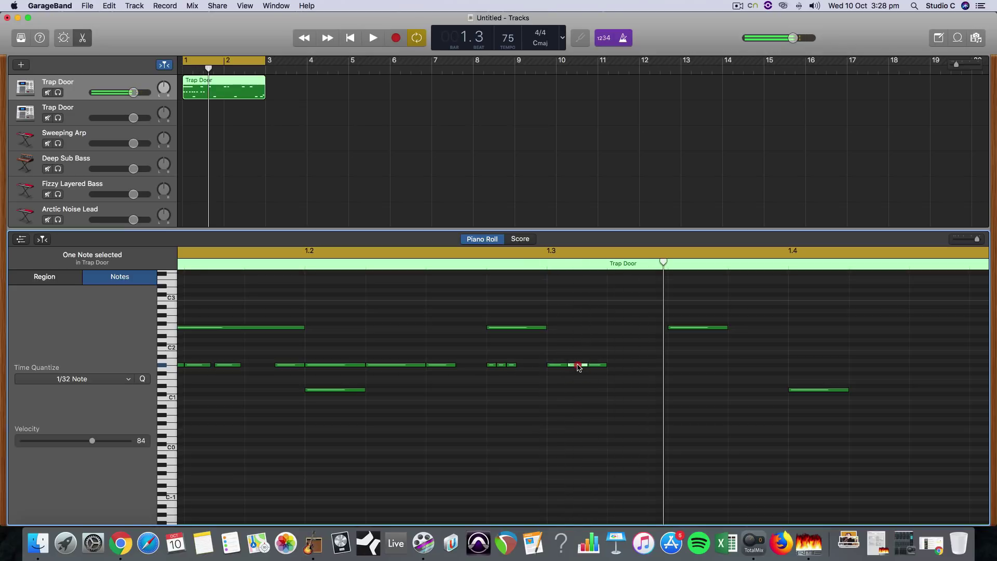
mouse_move(596, 365)
mouse_down()
mouse_move(565, 367)
mouse_move(651, 368)
mouse_move(606, 367)
mouse_up()
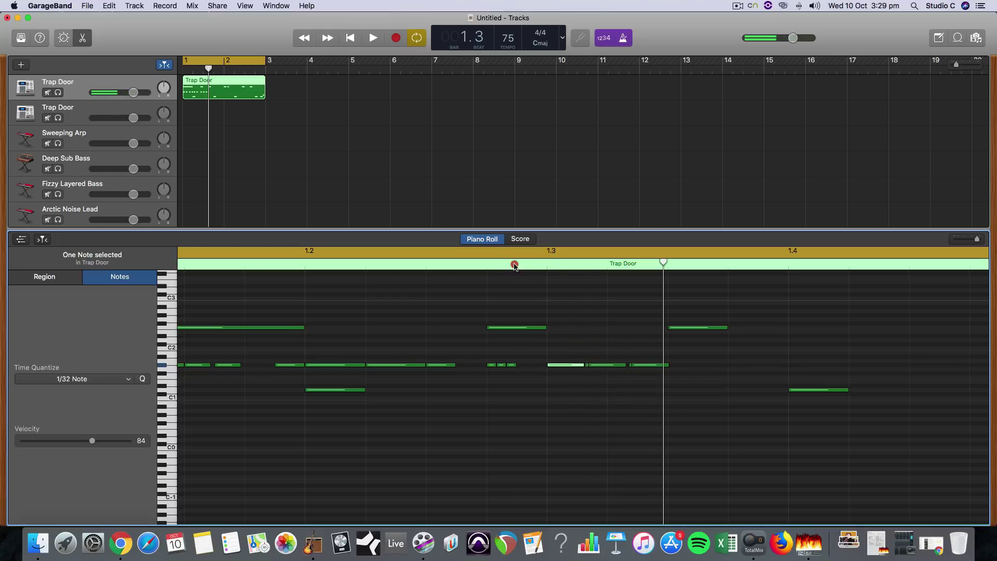
key(space)
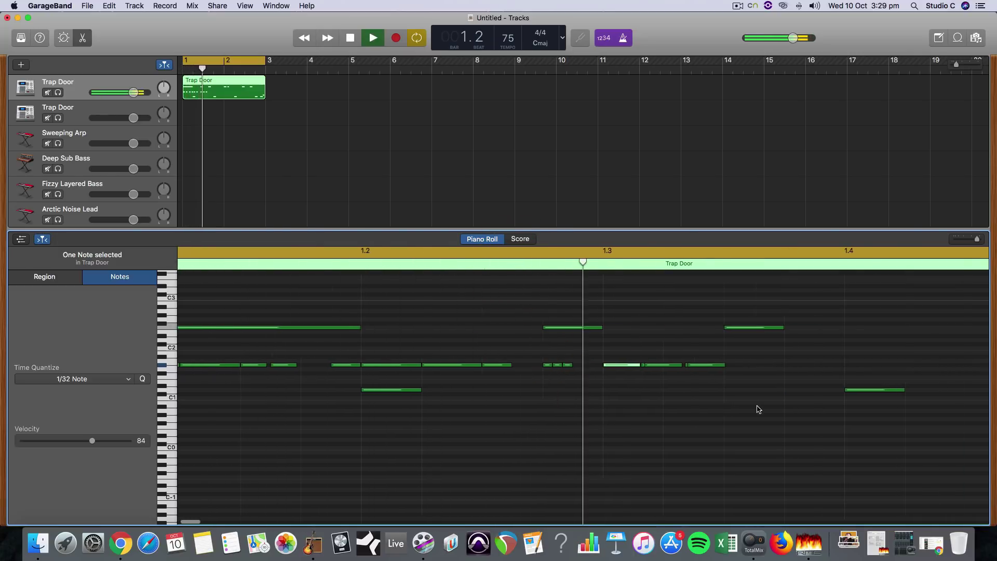
key(space)
Shorten the first G#1 note of the beat 3 triplet to about half its length and play the pattern
drag(450, 368, 449, 368)
click(451, 392)
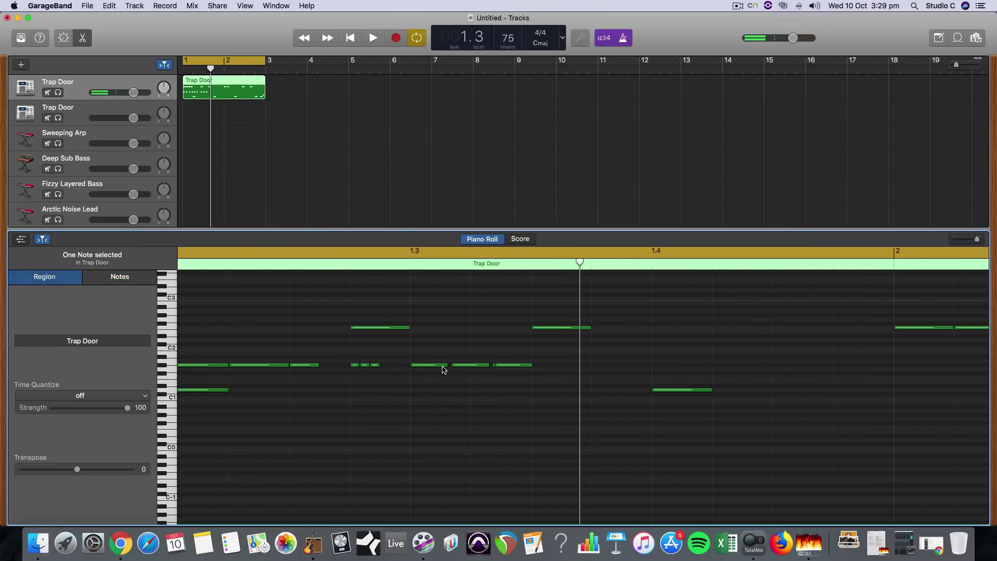
click(442, 366)
click(441, 367)
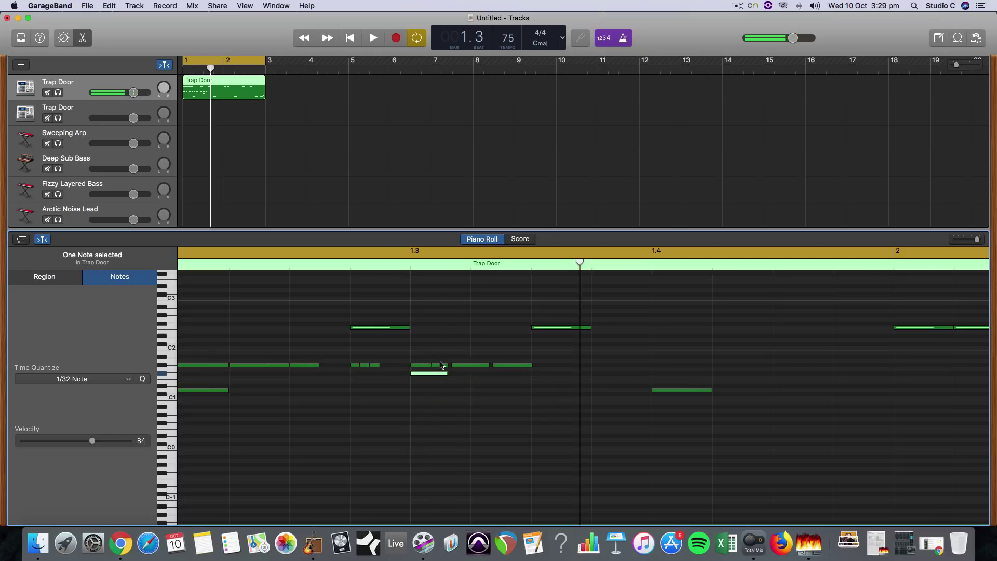
click(442, 373)
click(497, 366)
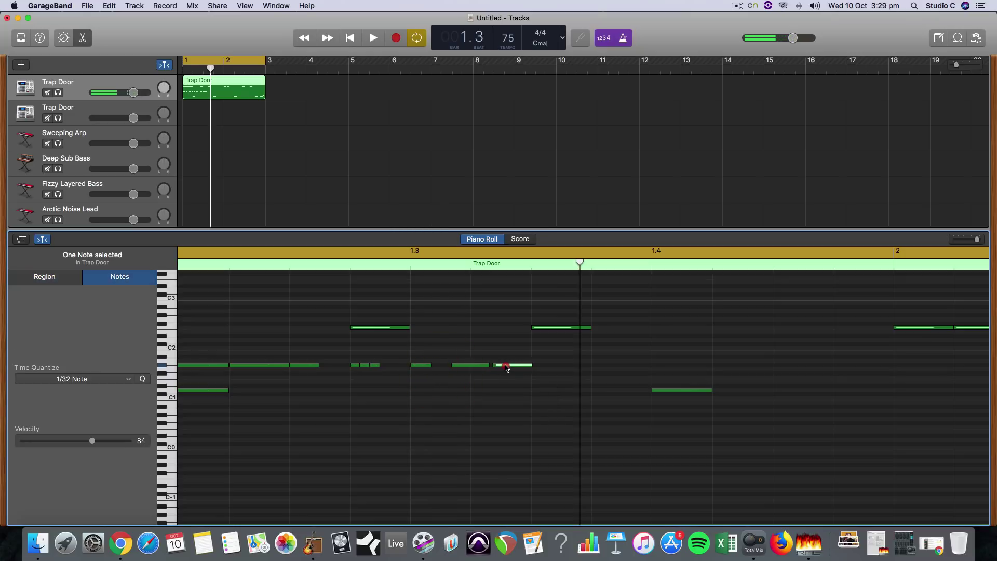
click(503, 371)
key(space)
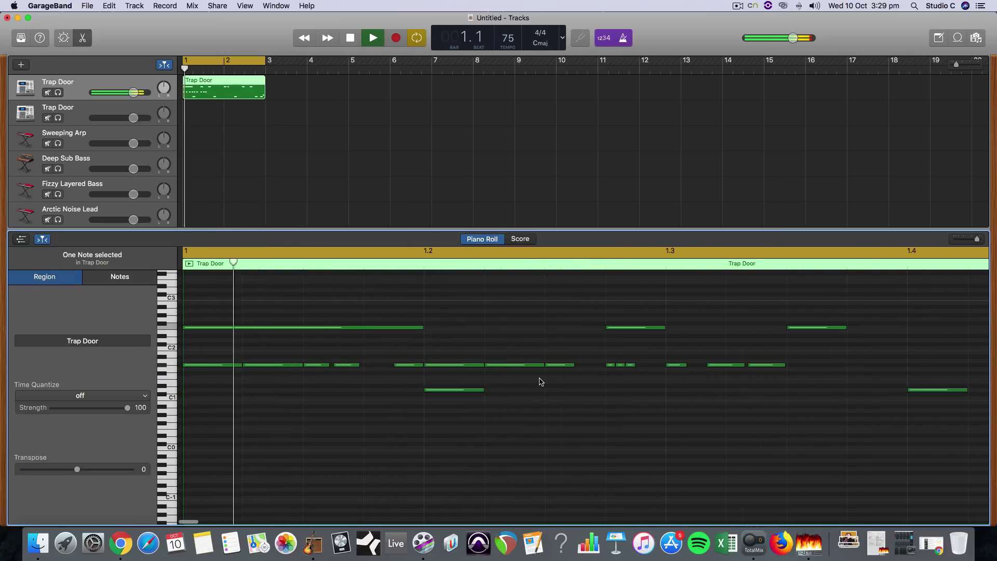
key(space)
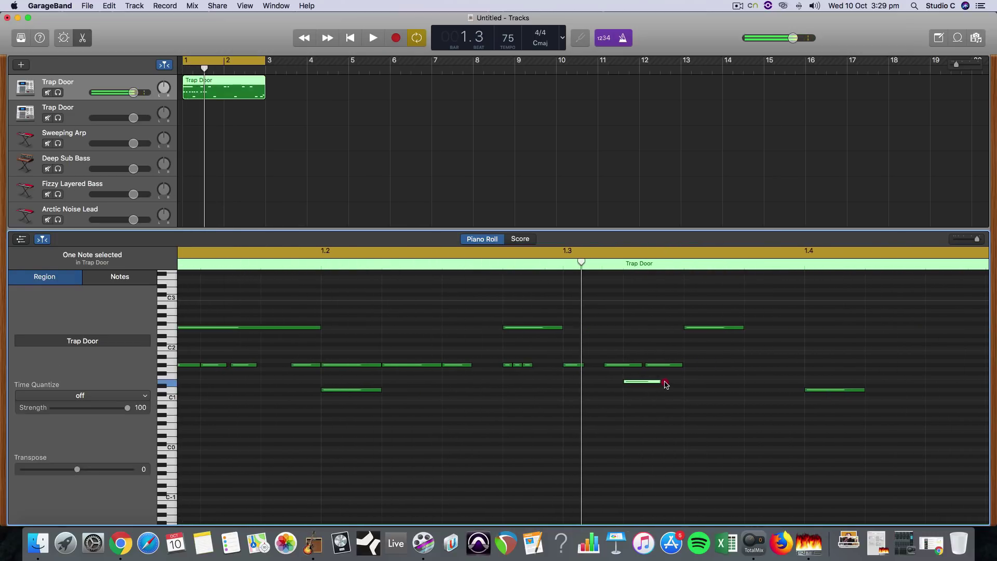
Copy the three-note G#1 triplet into the second half of beat 3 and play it back
drag(665, 384, 697, 365)
key(space)
mouse_move(977, 239)
mouse_down()
mouse_move(959, 240)
mouse_move(976, 240)
mouse_up()
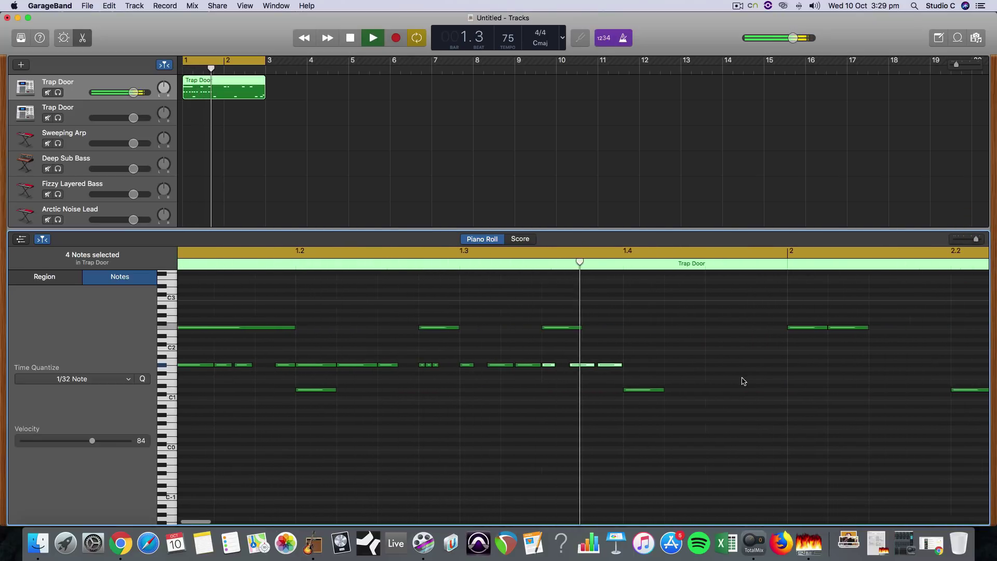
key(space)
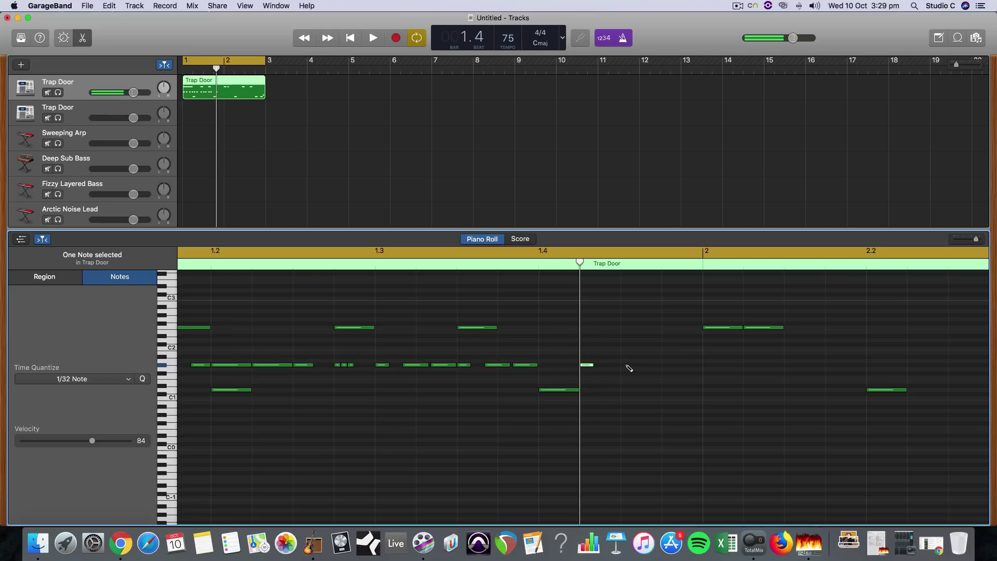
Put short G#1 notes on the last three sixteenths of beat 4, copying beat 2's three-note roll over the fourth sixteenth, and play the pattern
click(666, 365)
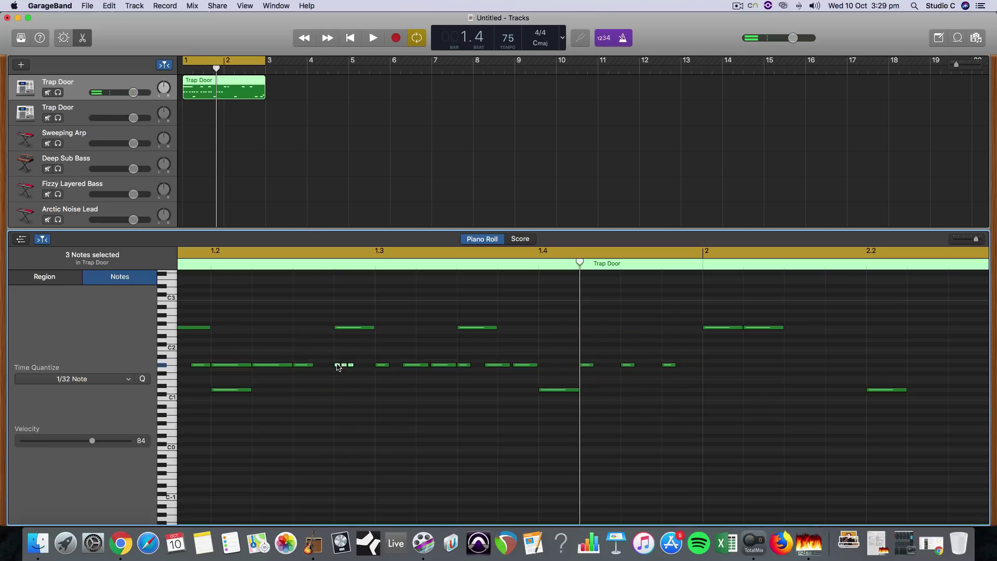
drag(338, 367, 666, 367)
key(Return)
key(space)
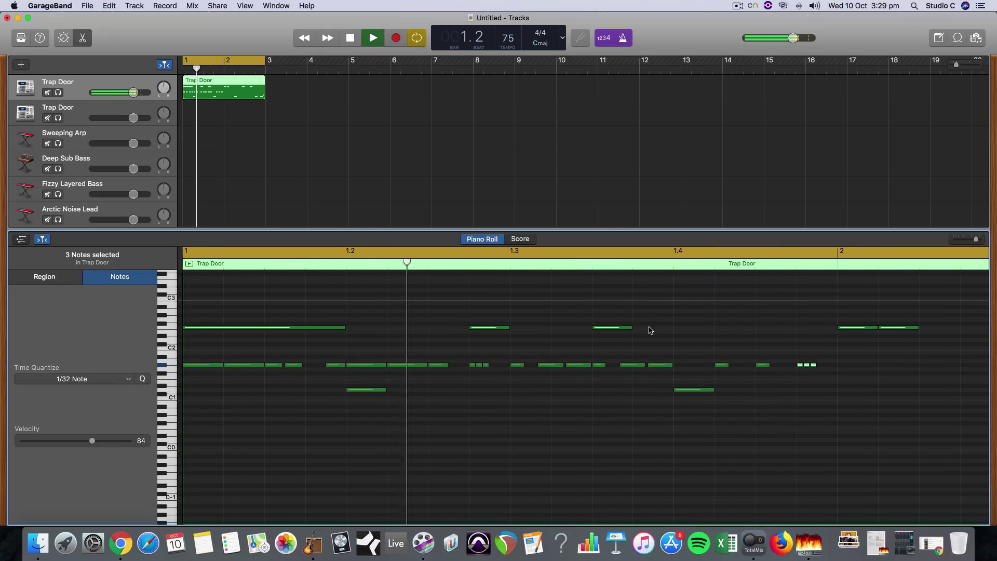
scroll(654, 333, right, 4)
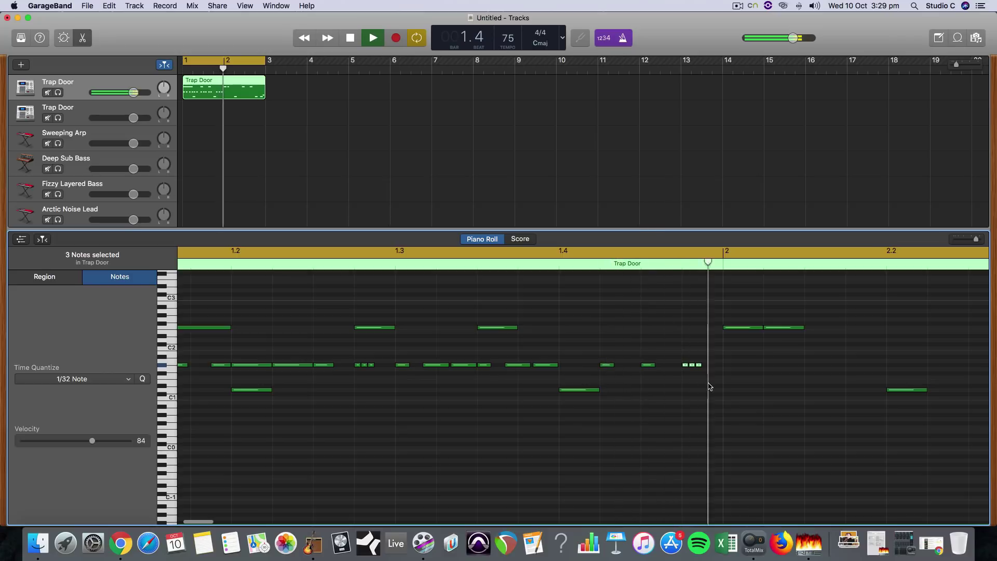
key(space)
Copy the three-note roll onto the third sixteenth of beat 4, turn cycling off and play from the end of beat 3
shift+click(688, 365)
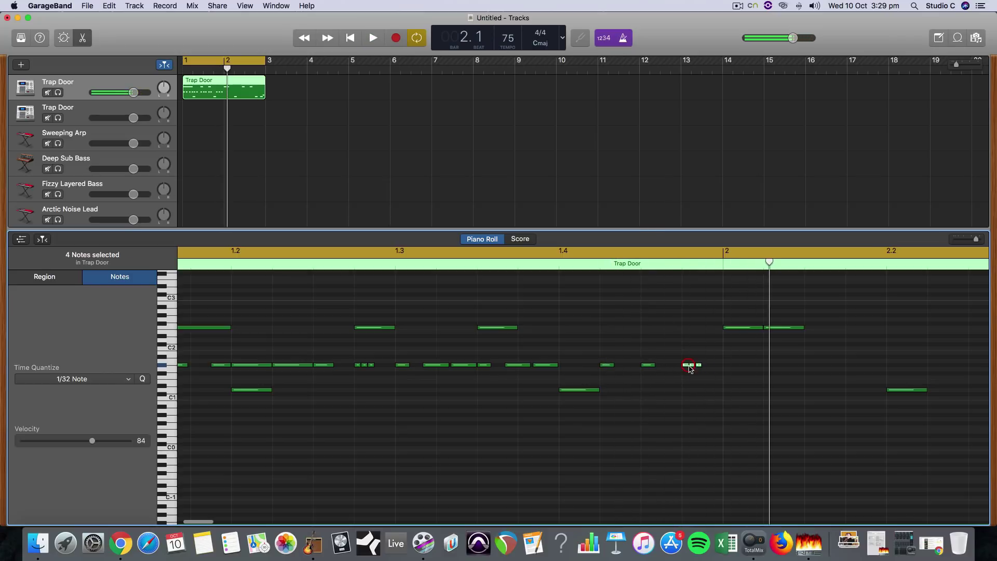
drag(687, 367, 633, 354)
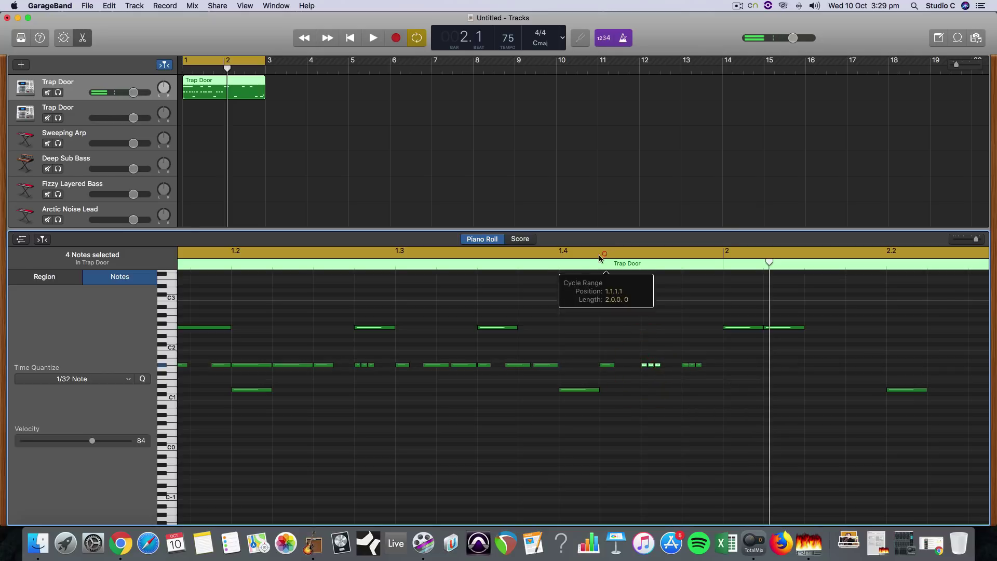
key(c)
click(533, 262)
key(space)
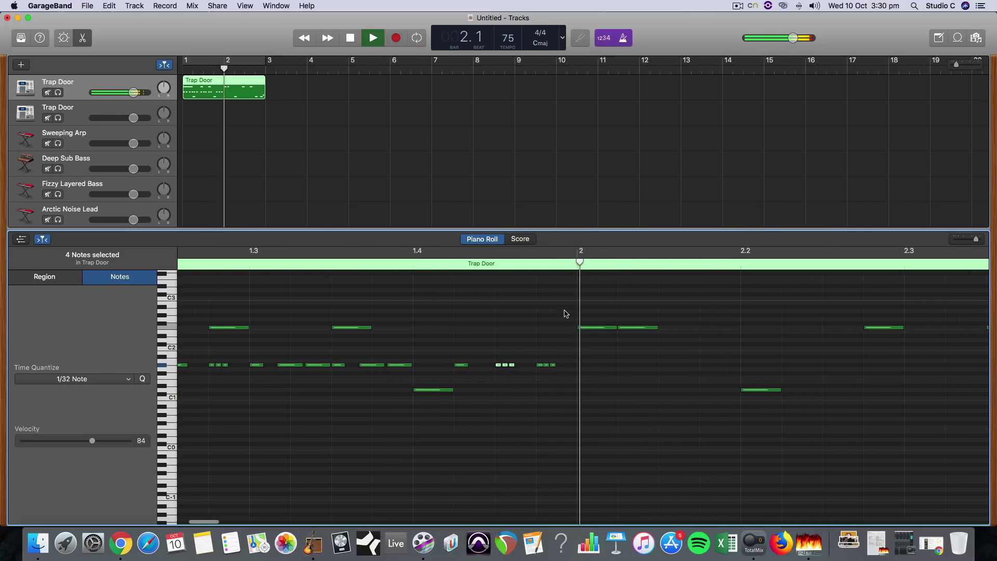
key(space)
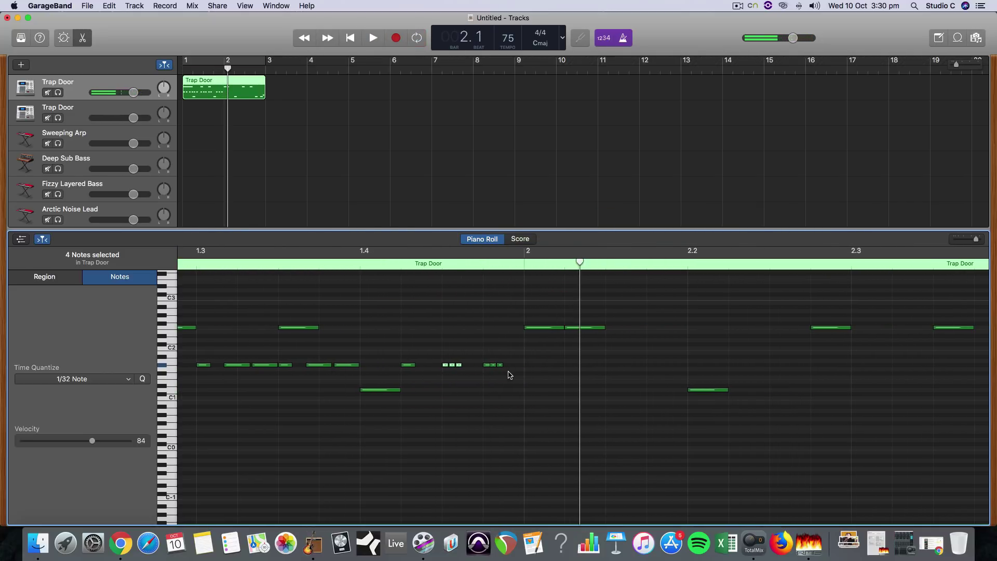
Replace the roll on the fourth sixteenth of beat 4 with a single short G#1 note and play the passage
key(Delete)
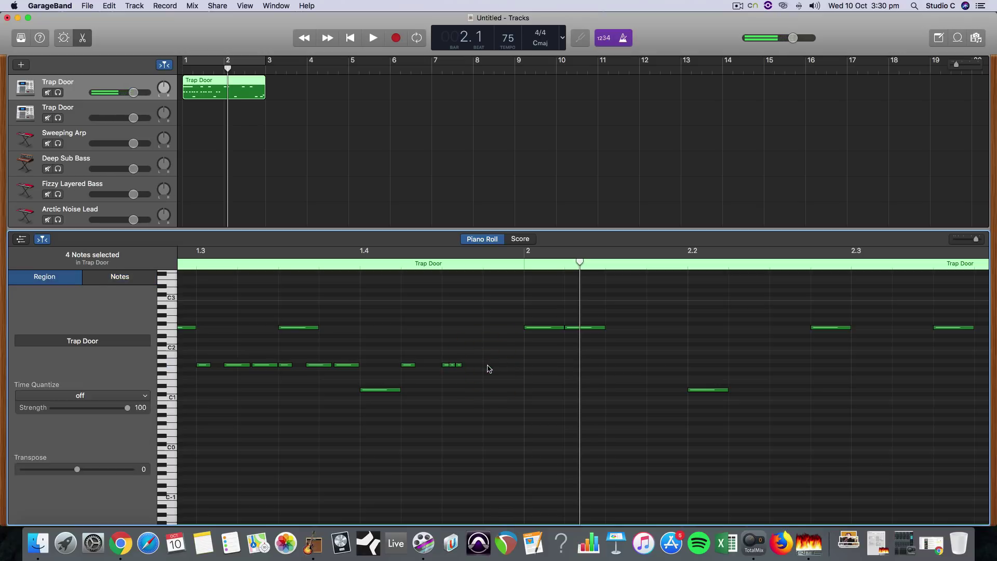
super+click(488, 366)
super+click(505, 366)
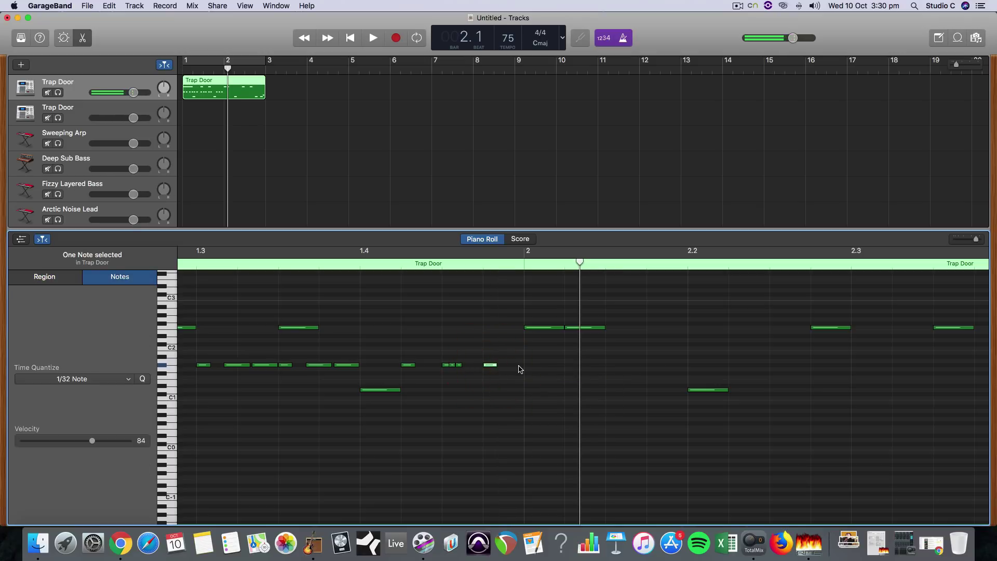
click(518, 367)
click(373, 266)
key(space)
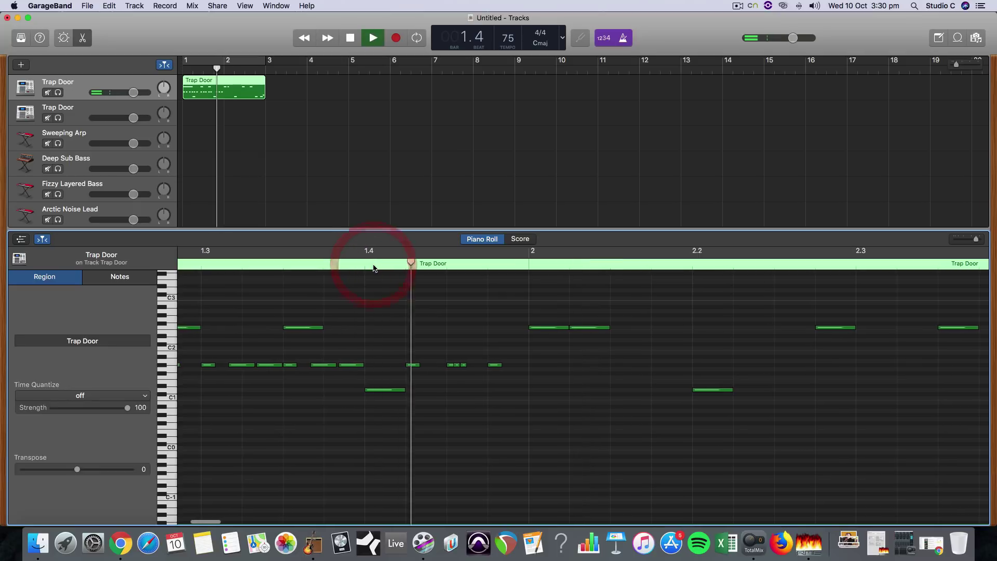
key(space)
click(309, 265)
key(space)
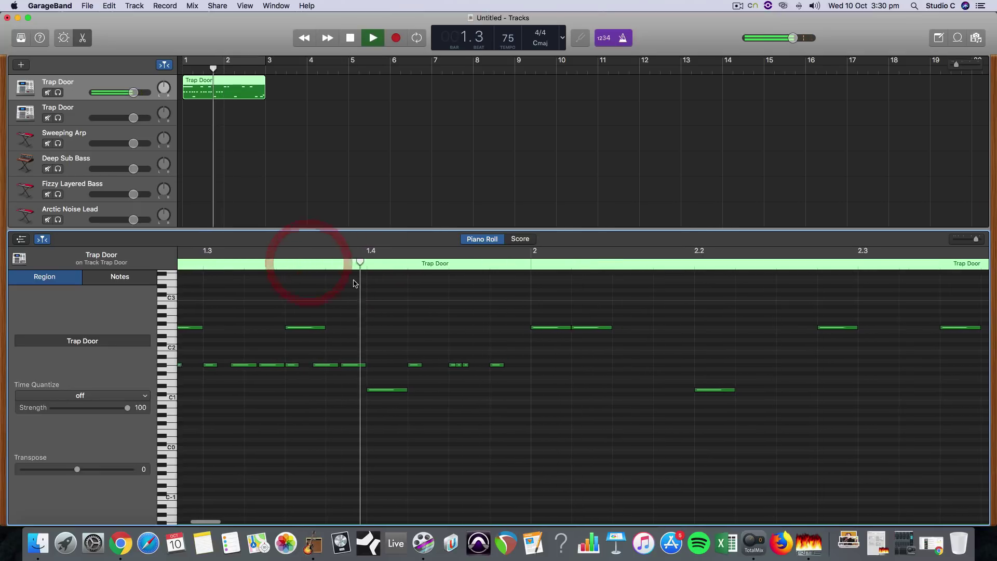
key(space)
Replace the roll on the third sixteenth of beat 4 with a single short G#1 note and play from beat 3
drag(470, 374, 456, 362)
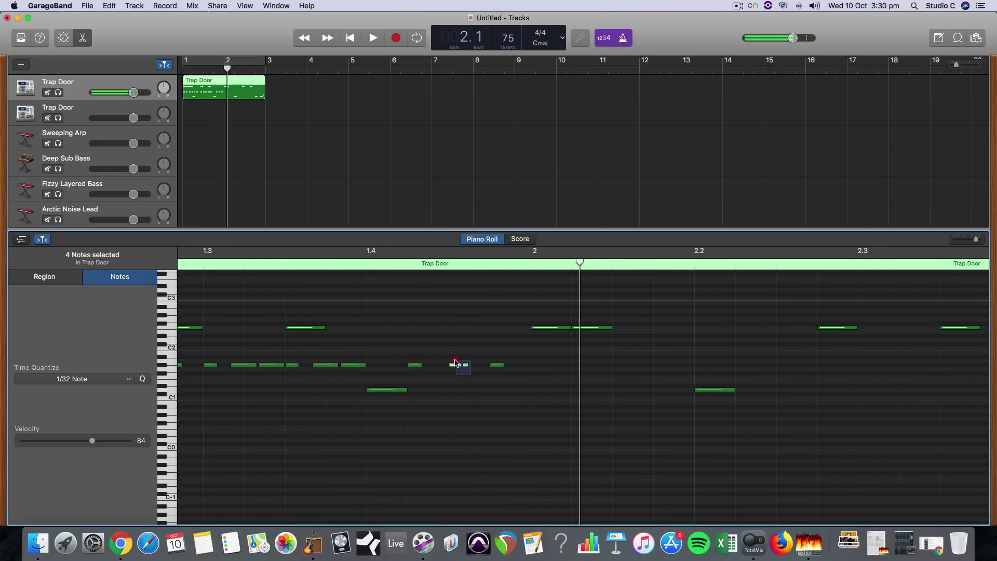
key(Delete)
click(456, 365)
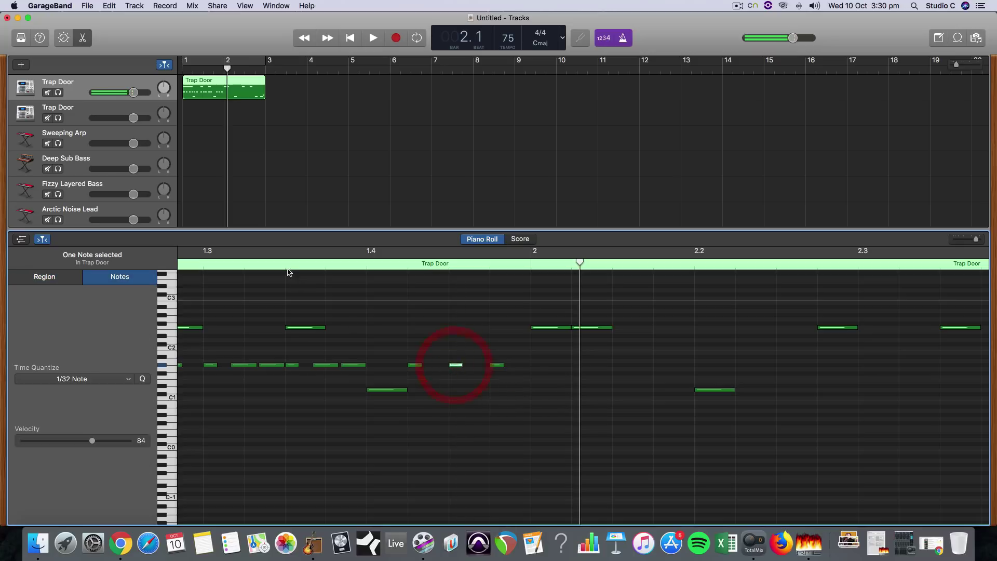
click(282, 265)
key(space)
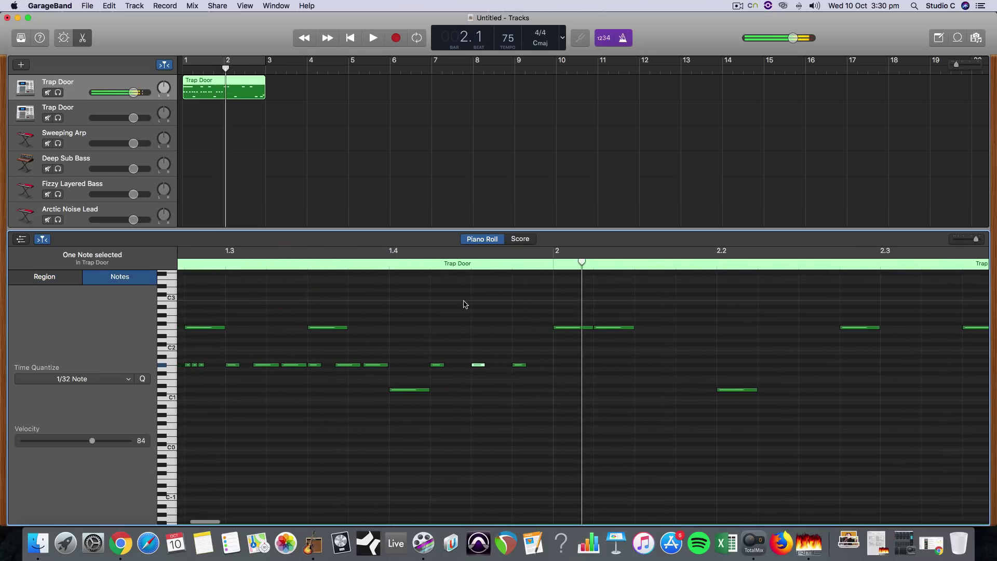
key(space)
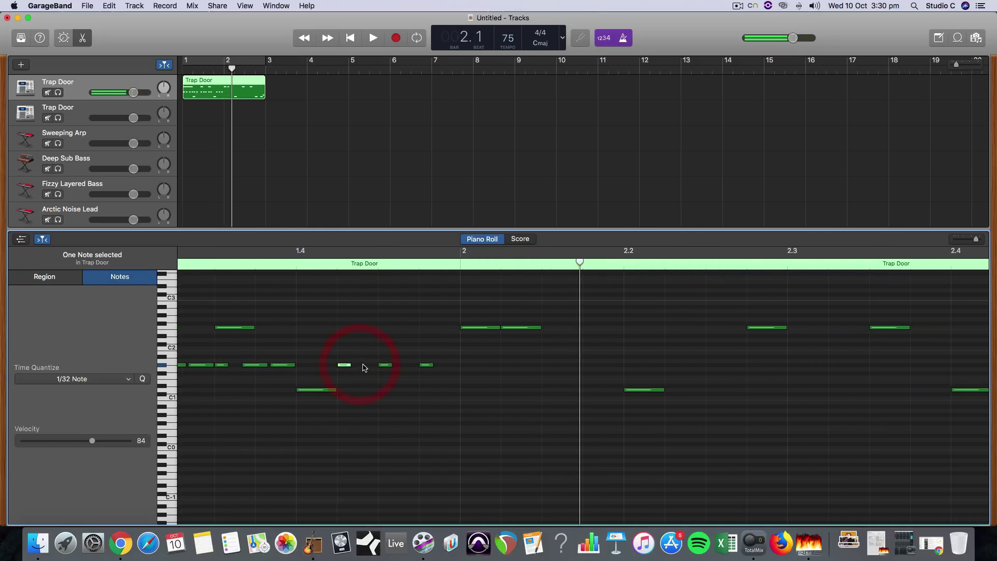
Copy beat 4's first short G#1 note between the second and third sixteenths, quantize it to 1/32 Note and play
mouse_move(343, 365)
mouse_down()
mouse_move(367, 366)
mouse_move(345, 360)
mouse_up()
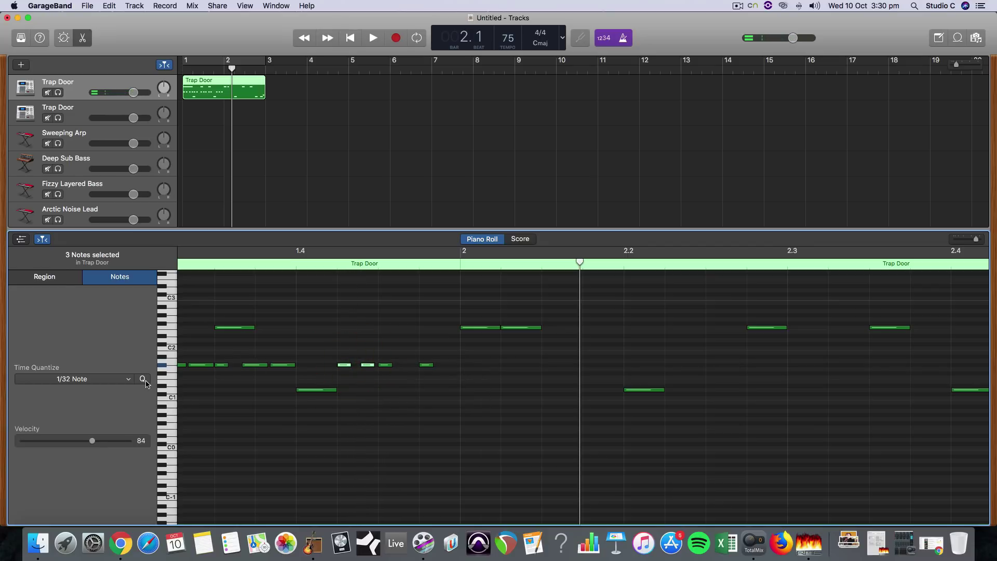
click(142, 379)
scroll(418, 301, left, 5)
click(396, 263)
key(space)
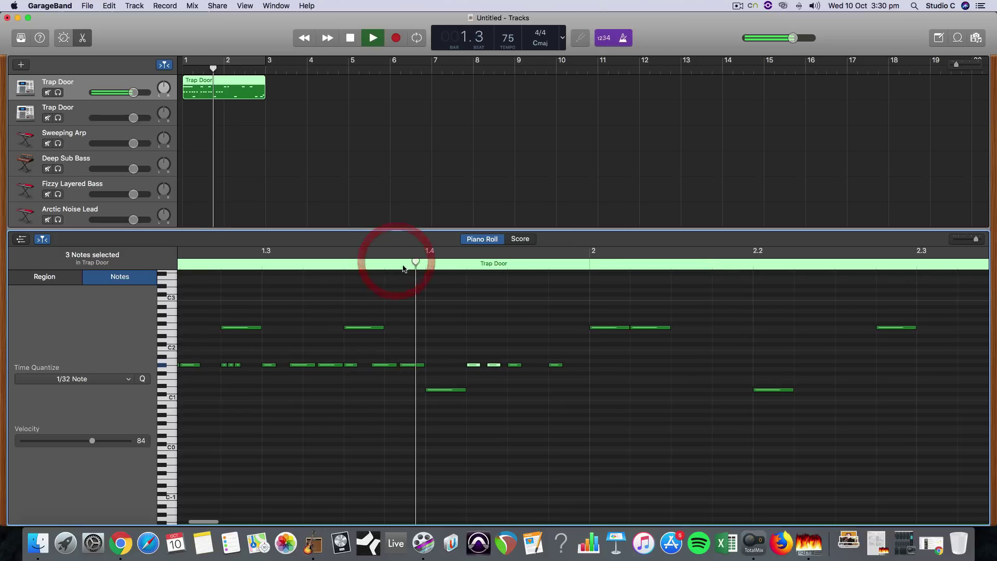
Copy a short G#1 note into the gap between the third and fourth sixteenths of beat 4 and play the roll
click(513, 365)
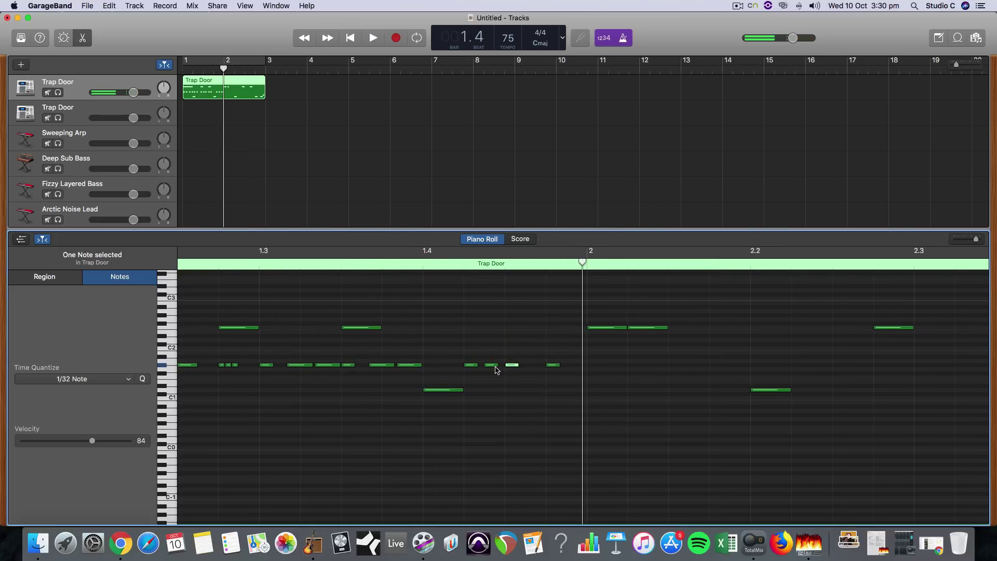
drag(492, 365, 529, 364)
shift+click(554, 365)
click(363, 260)
key(space)
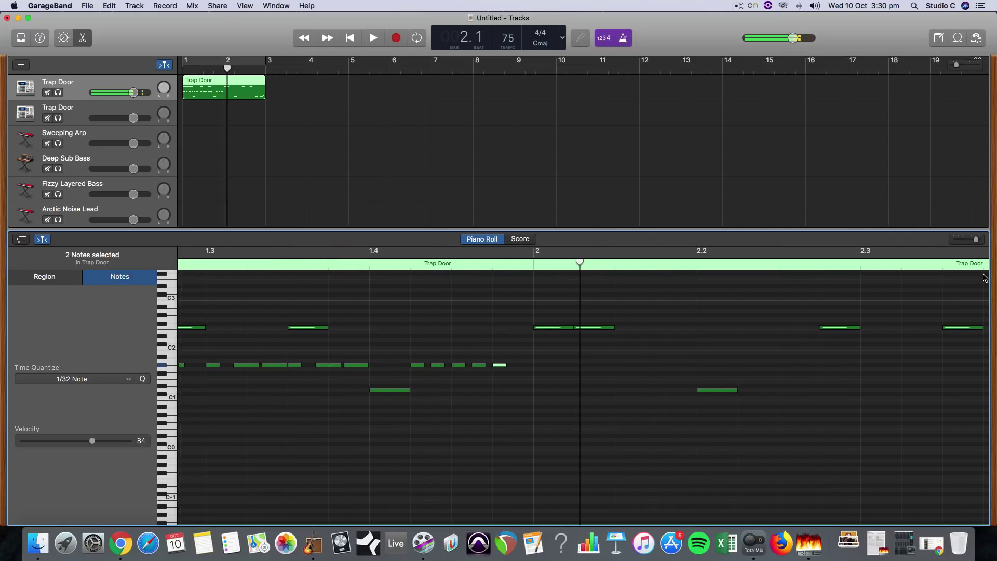
Select all the G#1 notes in bar 1 and copy them to the start of bar 2
click(975, 240)
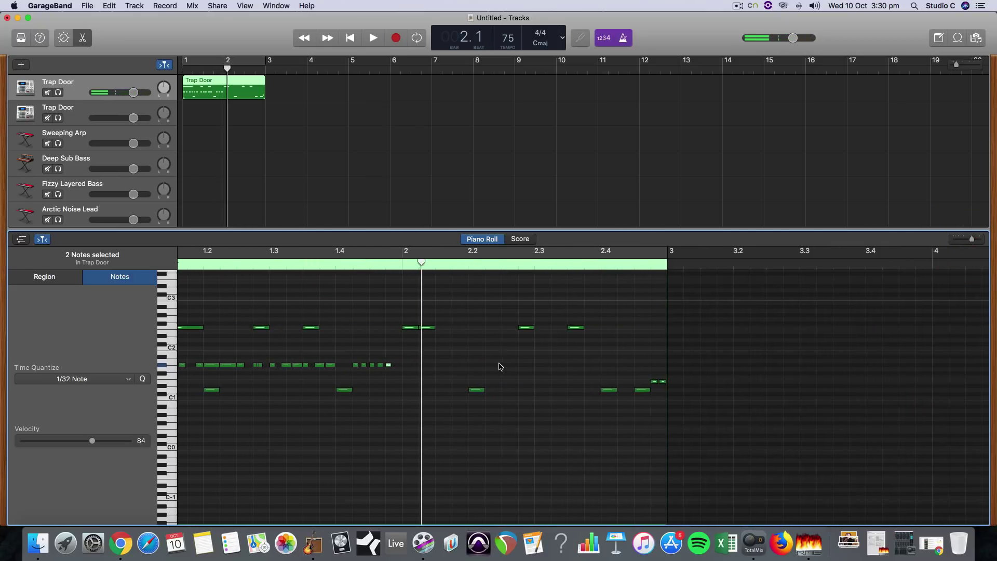
scroll(496, 369, left, 3)
drag(483, 373, 329, 361)
drag(200, 360, 191, 370)
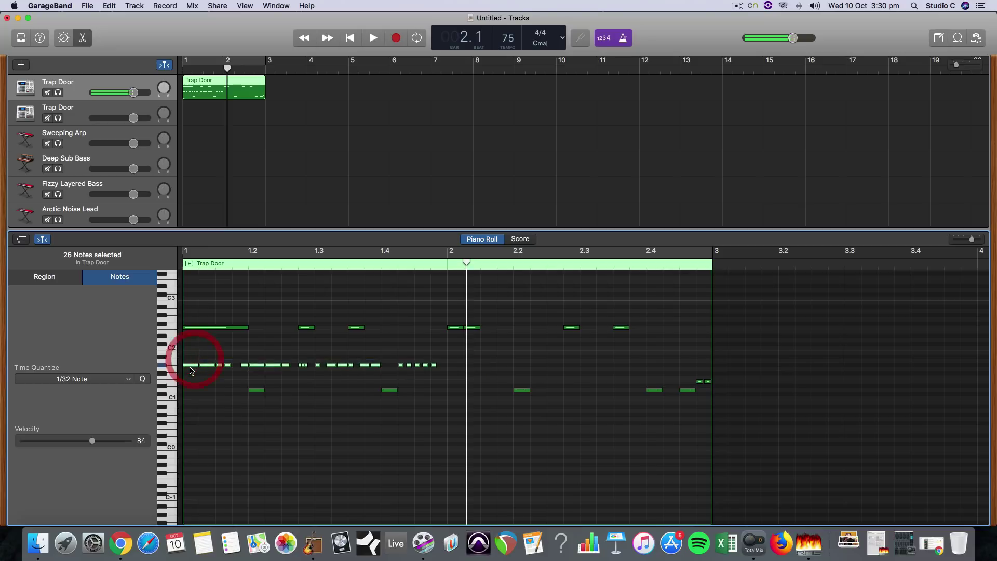
drag(253, 365, 456, 366)
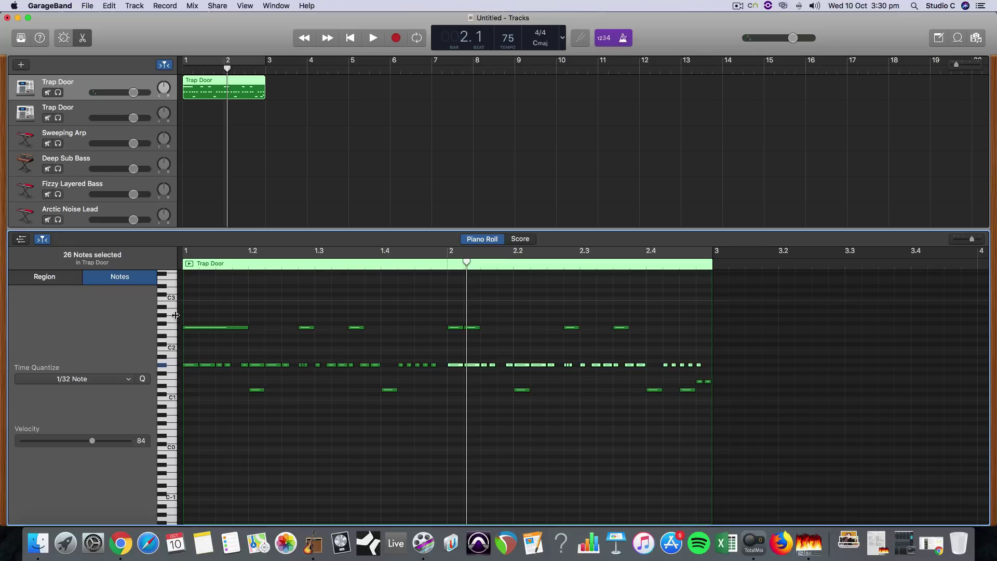
Audition a drum sound, add a short note just below C3 at the start of bar 1 and play it with cycling on
click(172, 313)
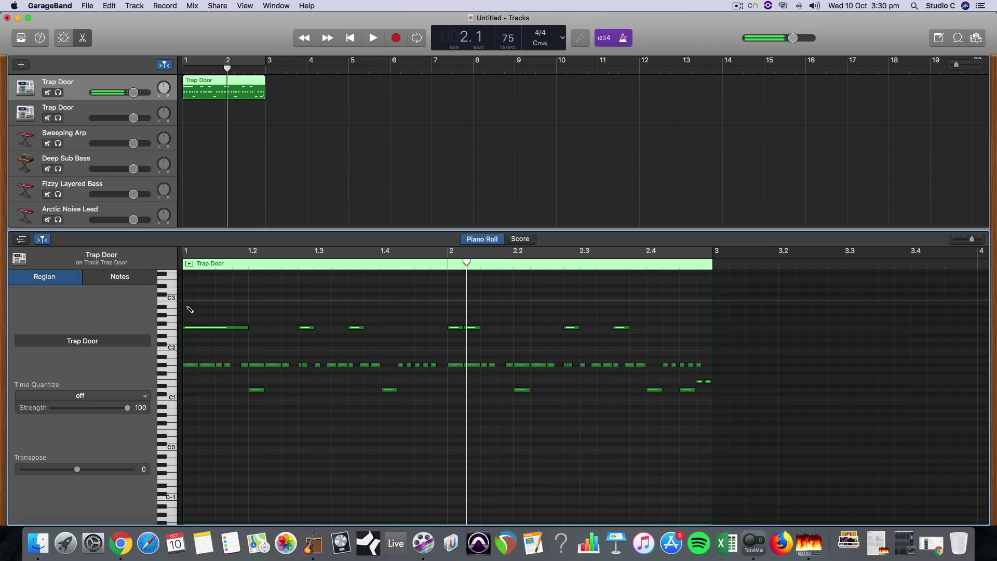
super+click(189, 308)
drag(191, 307, 190, 305)
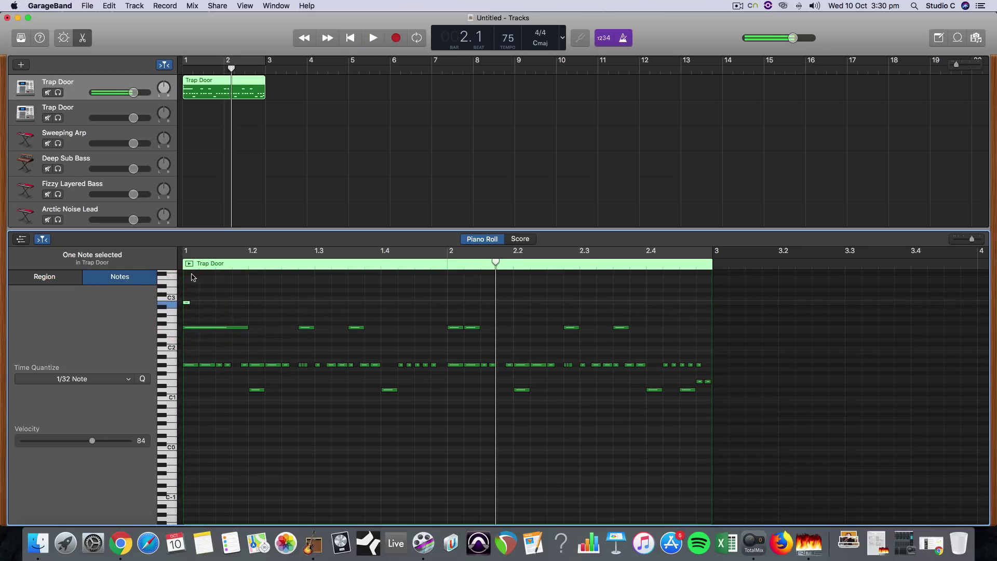
click(237, 252)
key(space)
key(space)
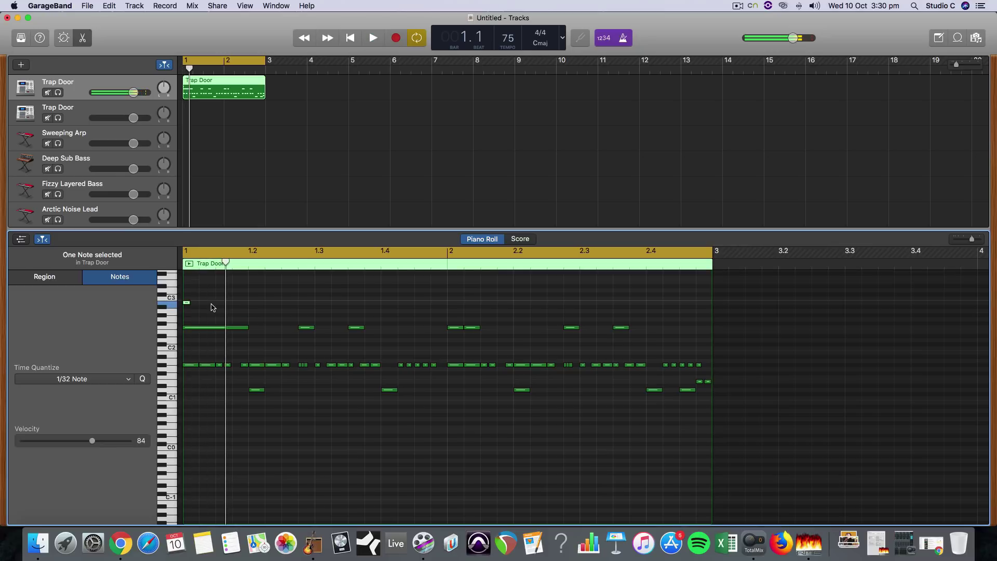
Add short notes just below C3 on the third sixteenth of beat 1 and the second sixteenth of beat 2, checking by playback
key(space)
key(space)
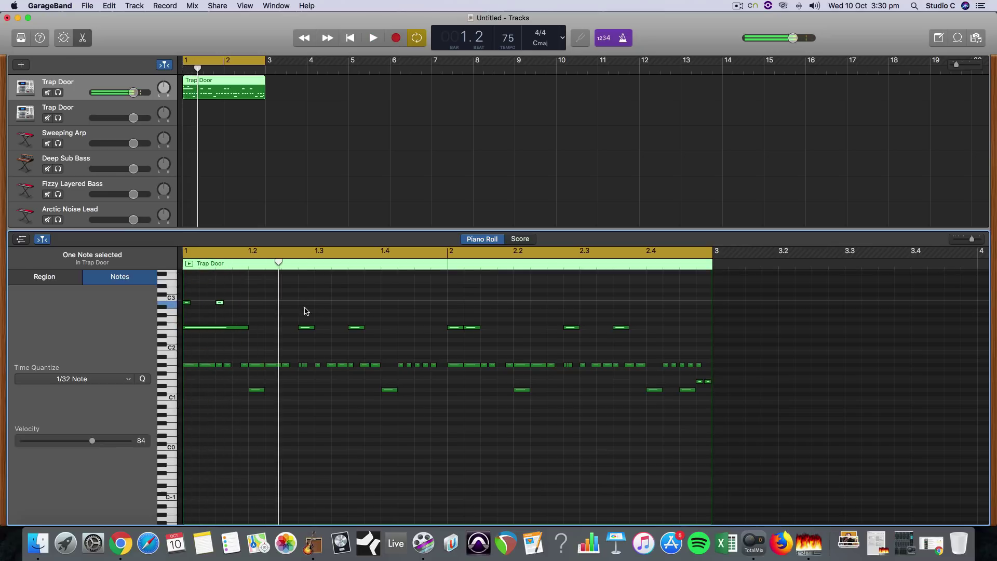
key(space)
click(250, 305)
super+click(252, 303)
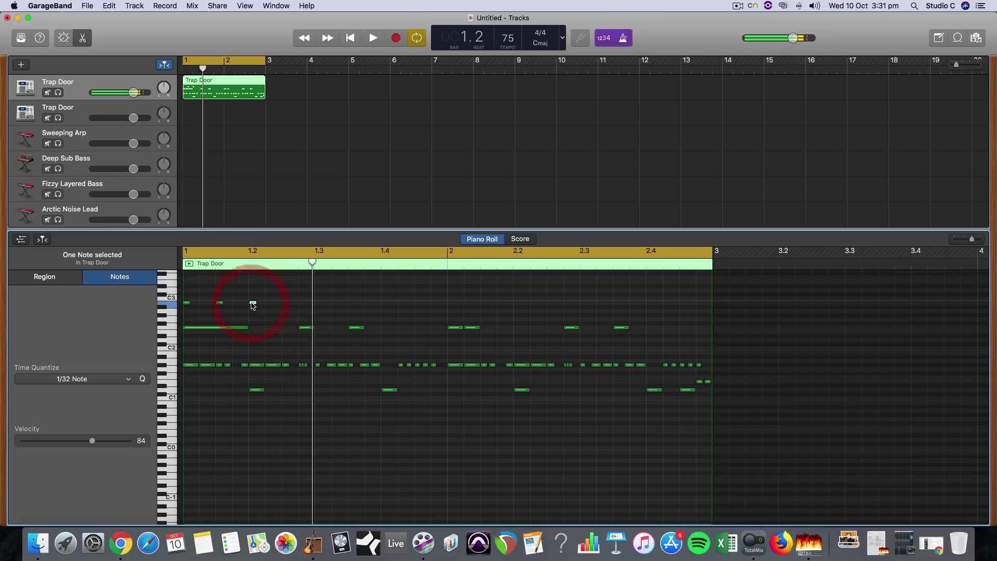
drag(254, 306, 270, 305)
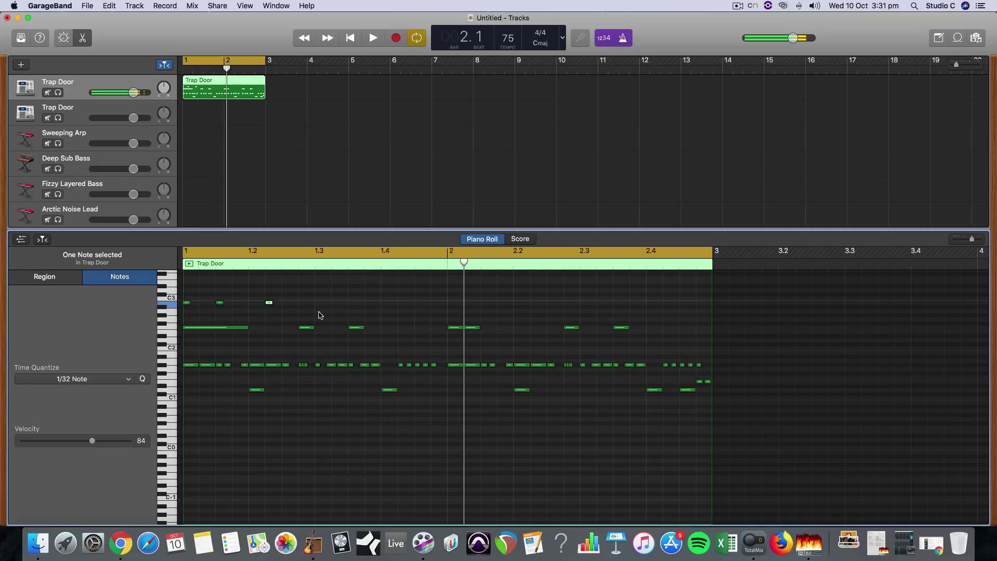
Copy the three short notes just below C3 from bar 1 to the start of bar 2 and play the pattern
drag(312, 312, 453, 302)
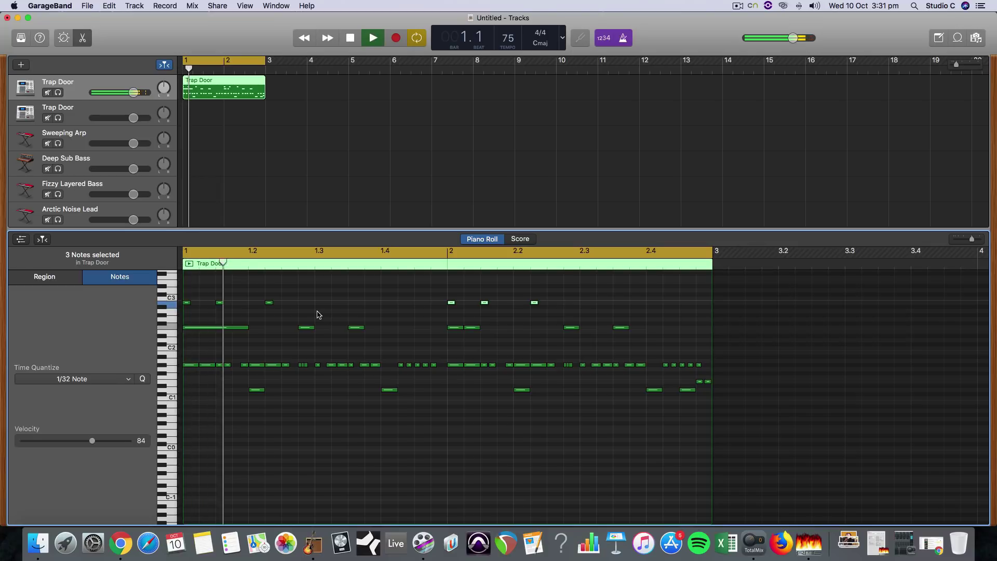
click(318, 314)
super+click(319, 311)
key(space)
Add a short C#2 note at the start of bar 1 and check it by playback
drag(319, 311, 194, 345)
key(space)
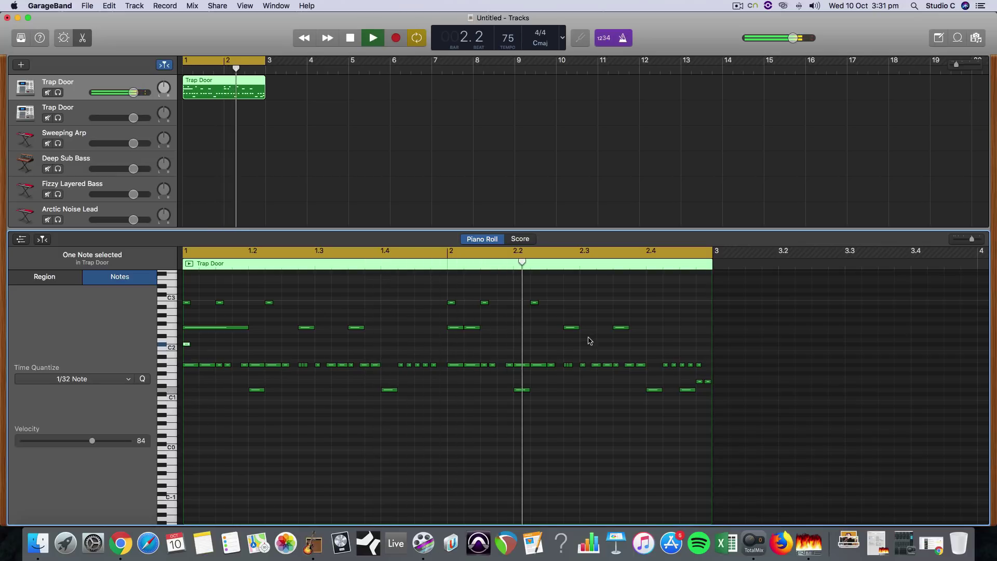
key(space)
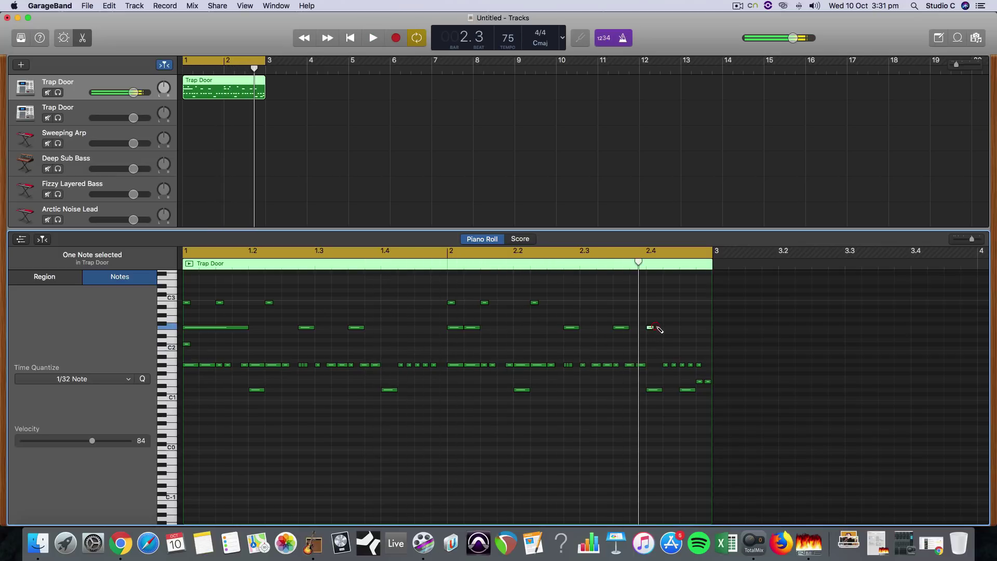
Place D2 notes on the second sixteenths of beats 1 and 2 in bar 1, checking by playback
drag(652, 331, 215, 342)
key(space)
key(space)
key(space)
key(space)
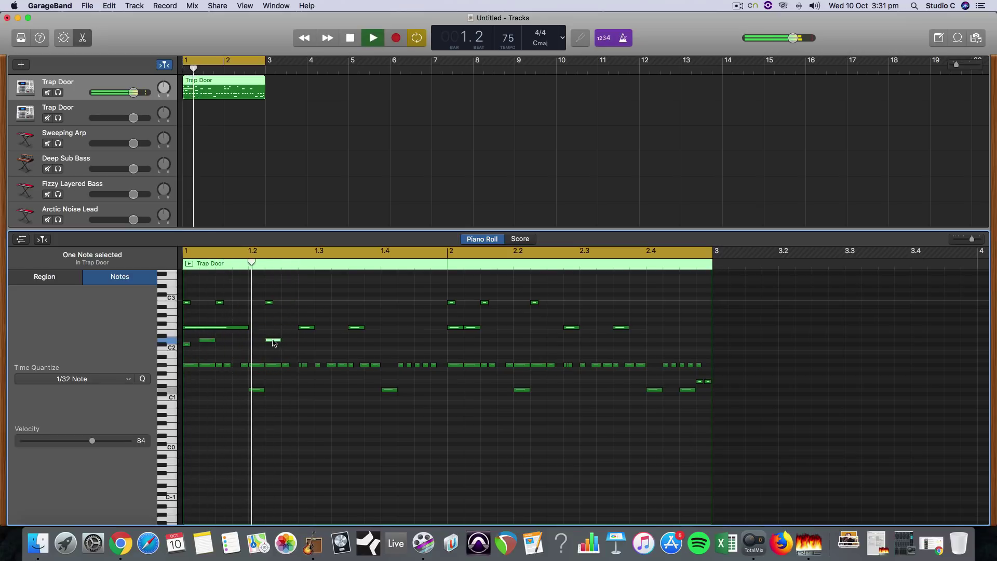
mouse_move(274, 343)
mouse_down()
mouse_move(295, 342)
mouse_move(256, 344)
mouse_move(272, 344)
mouse_up()
key(space)
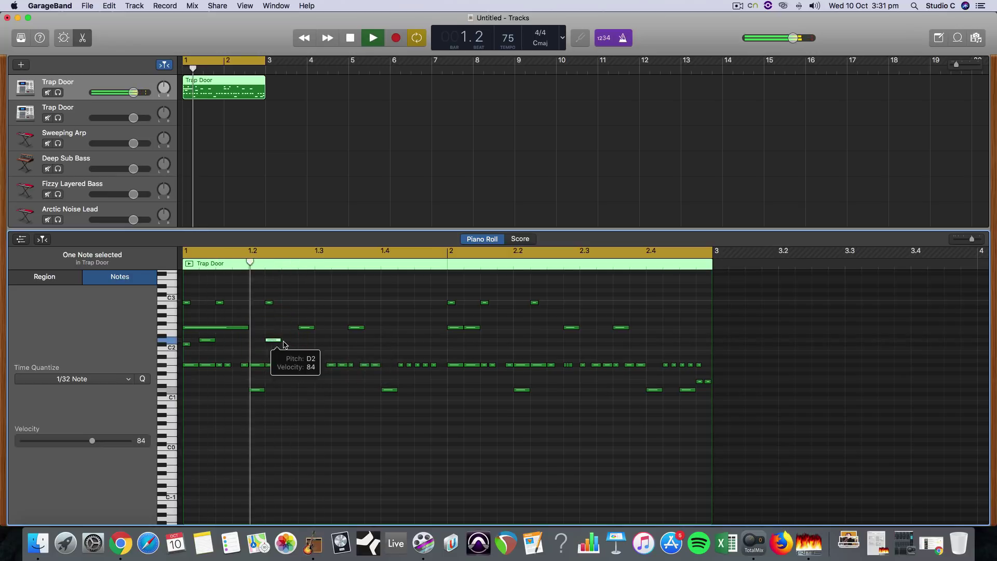
Add D2 notes in bar 1 on the fourth sixteenth of beat 2, third sixteenth of beat 3 and start of beat 4
key(space)
key(space)
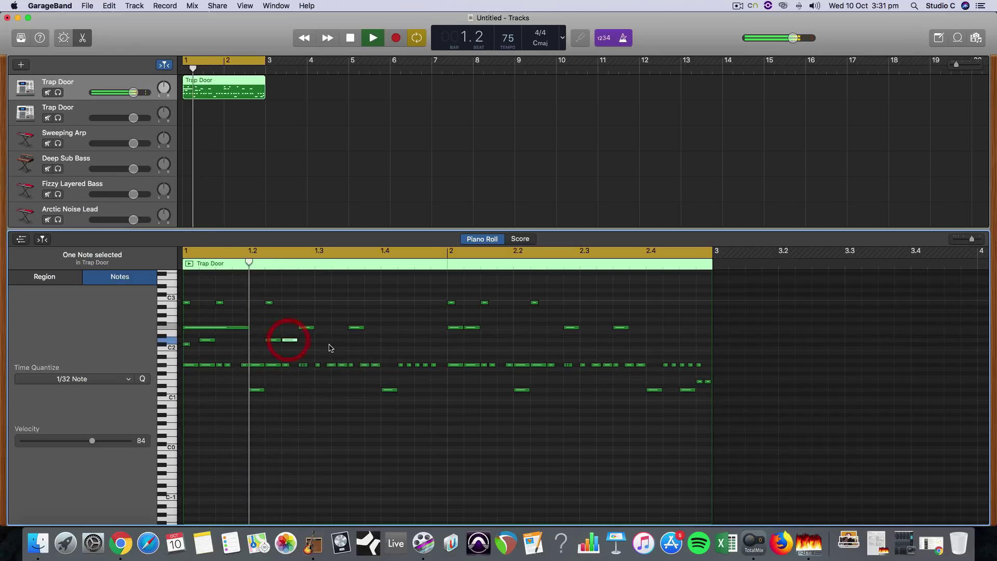
drag(306, 343, 305, 341)
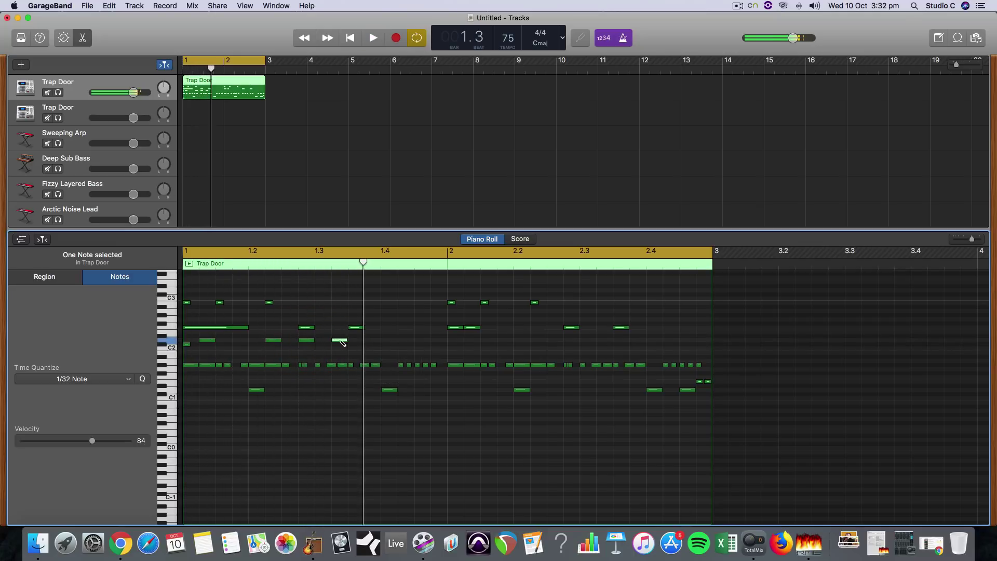
drag(335, 339, 357, 338)
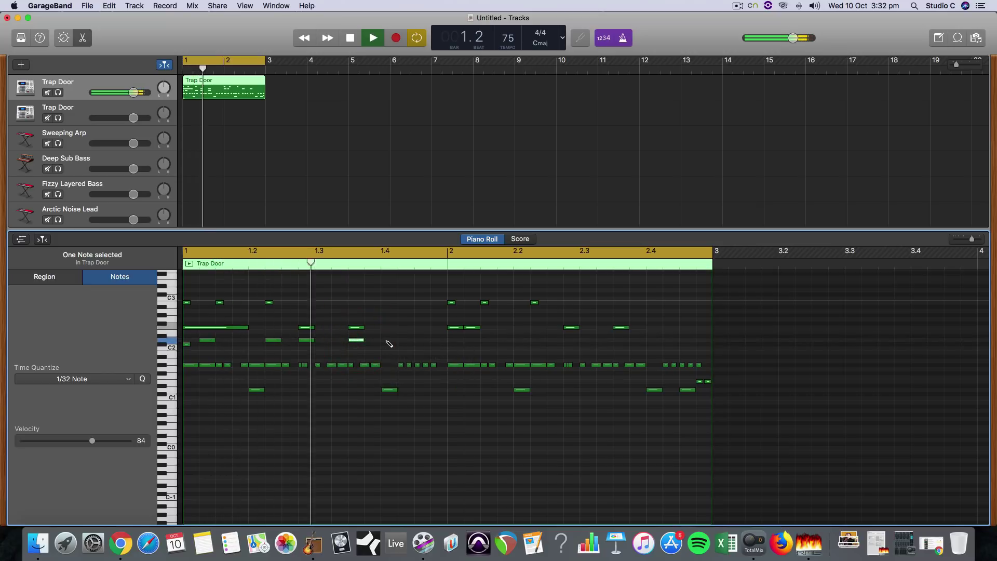
super+click(385, 340)
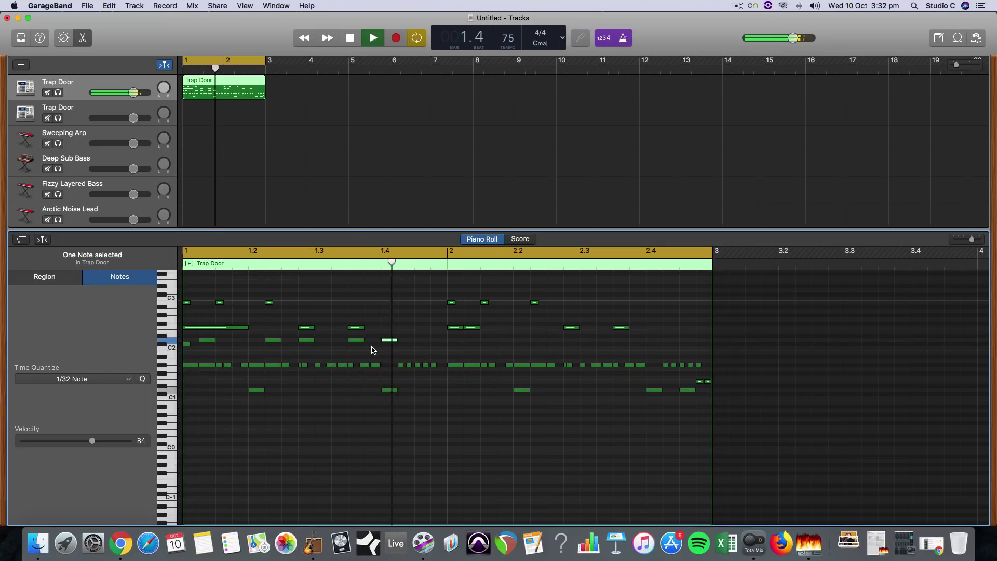
Move the beat 3 D2 note to that beat's second sixteenth, play the pattern and delete the moved note
click(349, 341)
drag(348, 341, 333, 342)
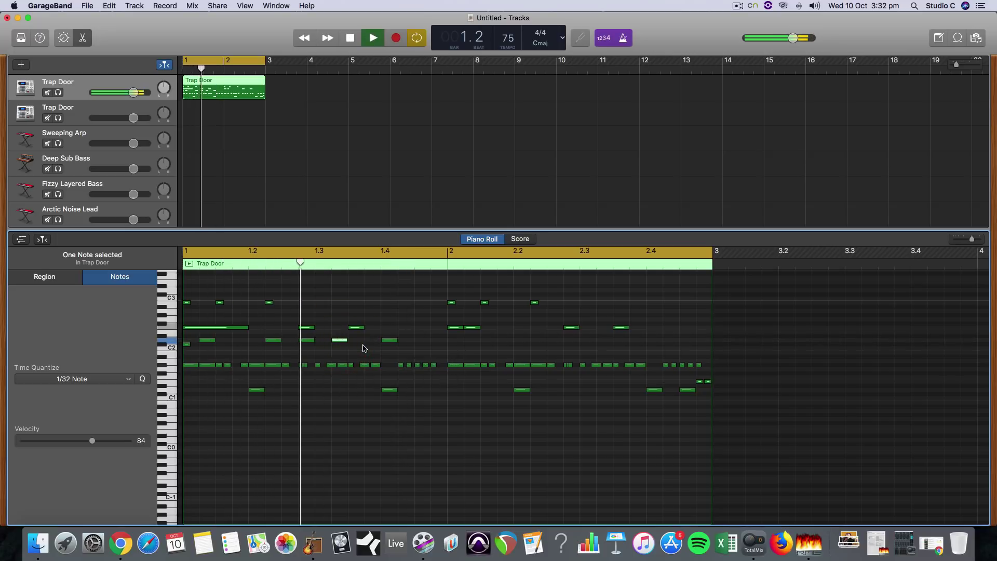
click(390, 340)
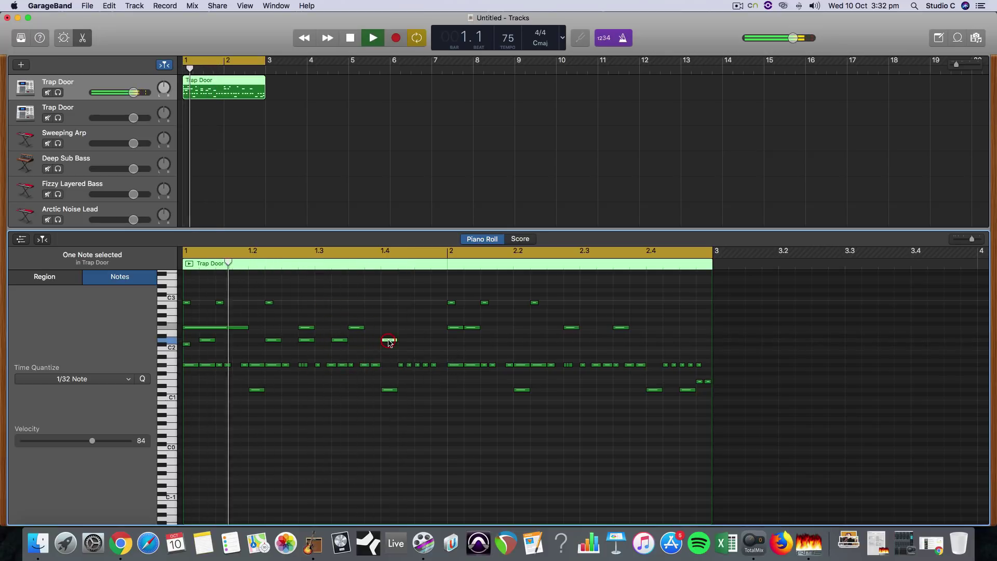
key(space)
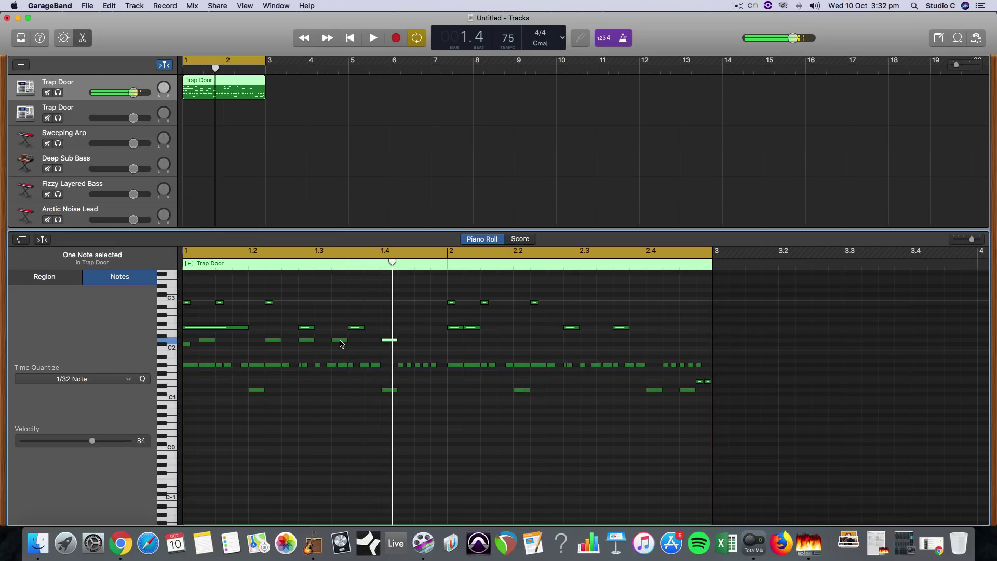
key(Delete)
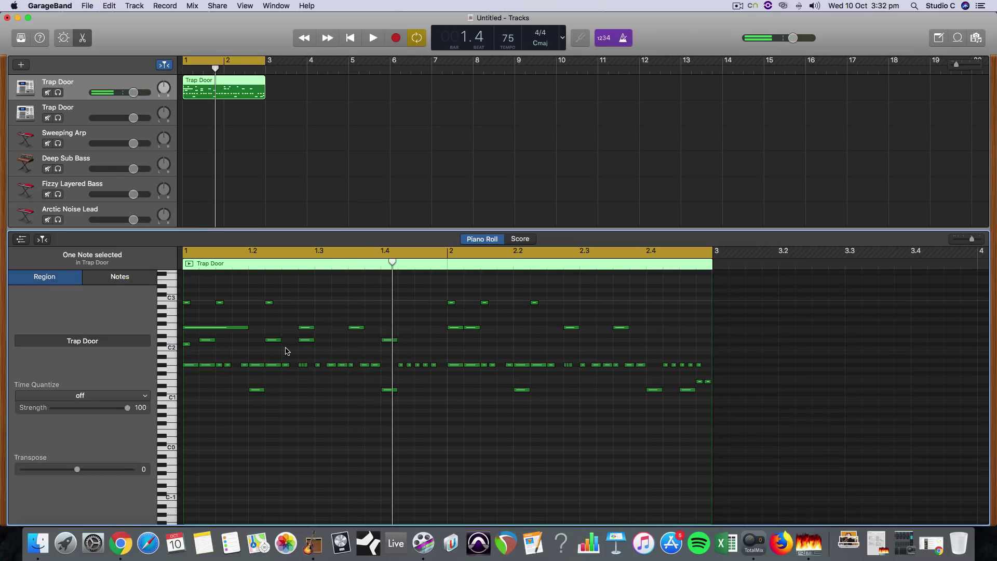
Move the D2 note at the start of beat 4 to that beat's third sixteenth during playback
key(space)
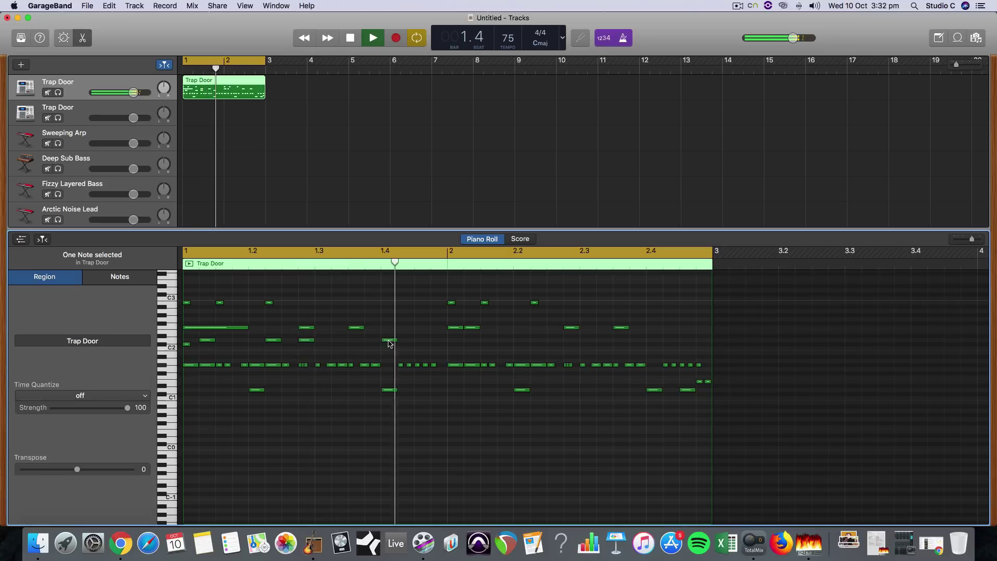
drag(390, 341, 425, 345)
key(space)
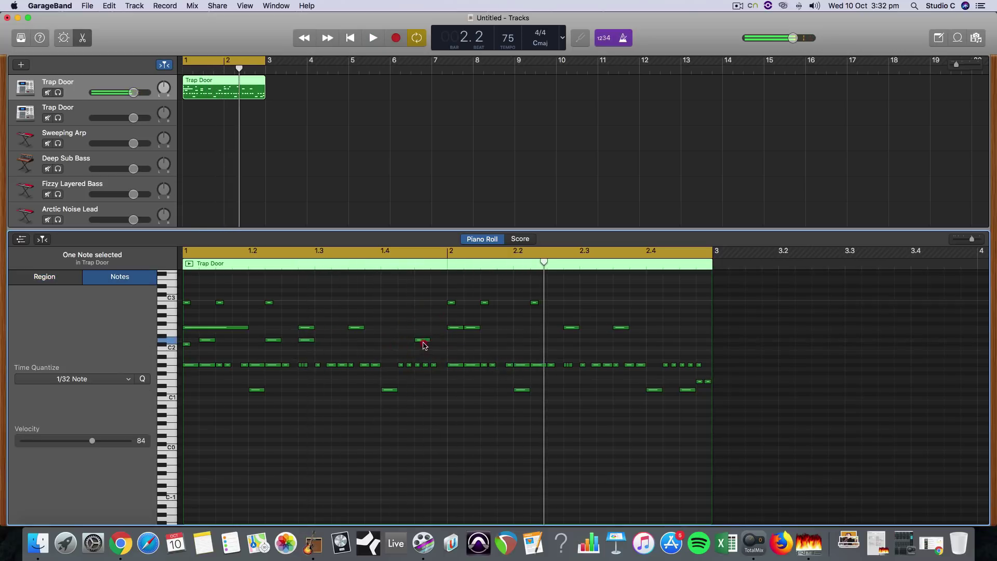
Copy the four D2 notes from bar 1 to the matching positions in bar 2 and play the pattern
drag(207, 341, 475, 341)
key(space)
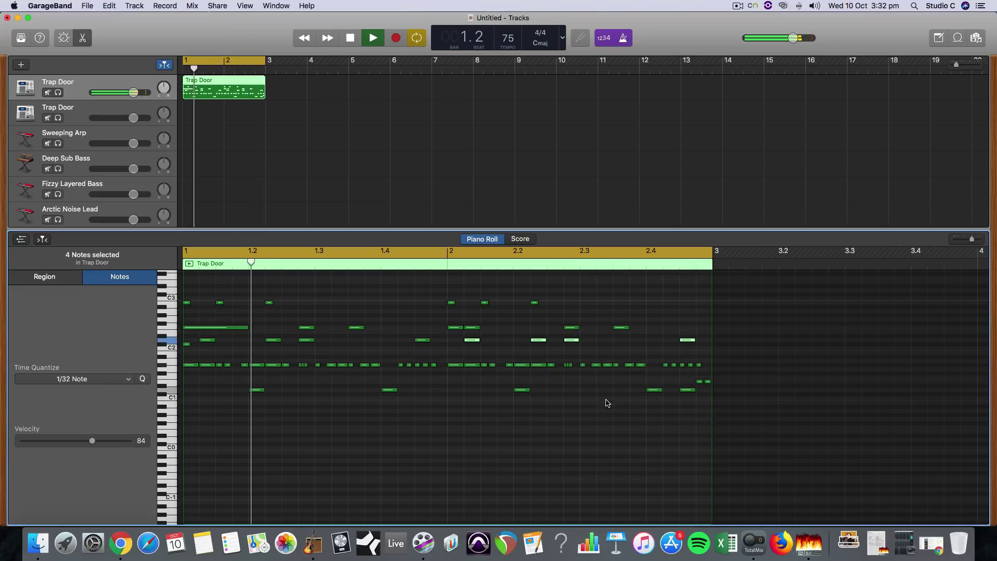
key(space)
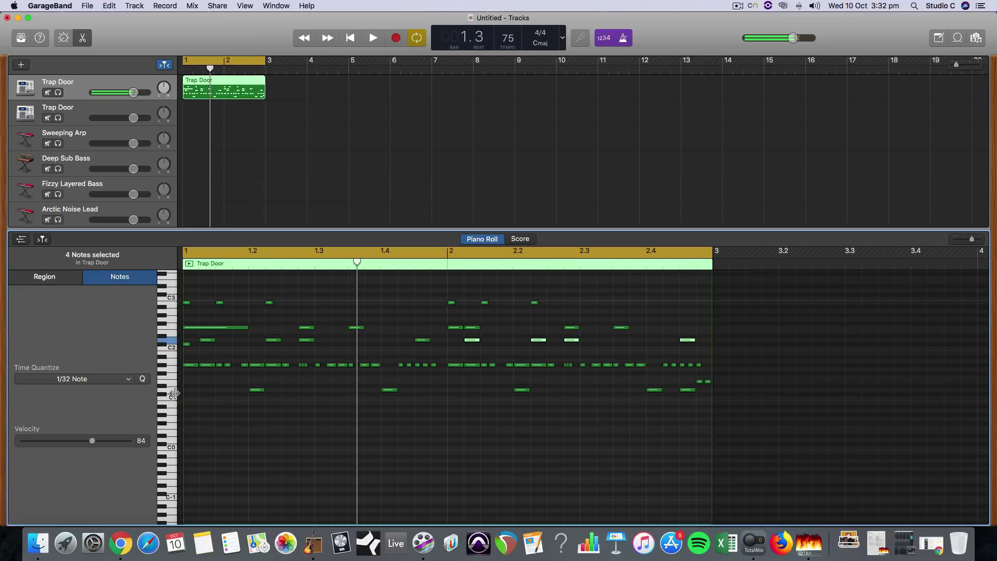
Audition the Trap Door drum sounds from around C1 up to just below C3 to find another percussion sound
click(171, 405)
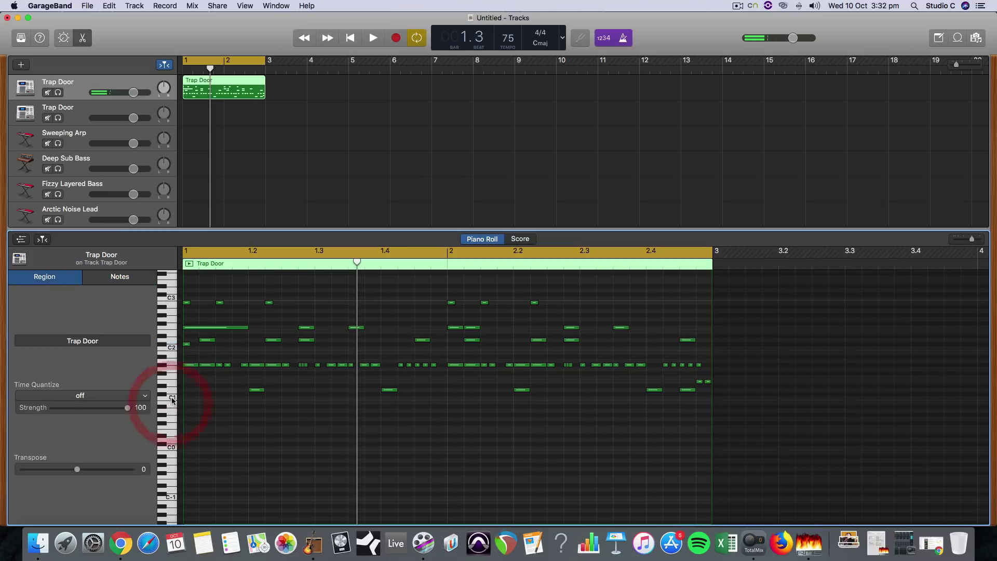
click(167, 390)
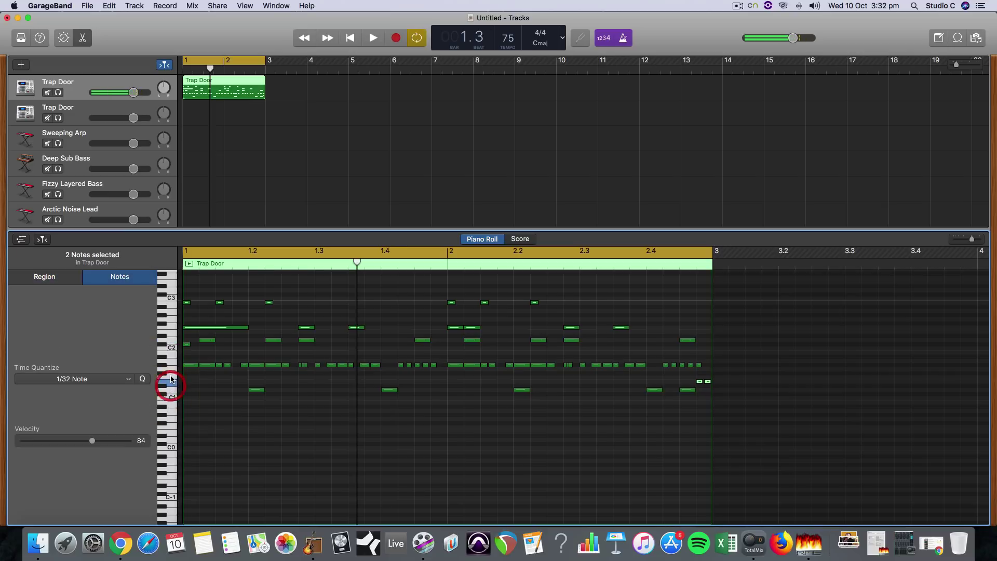
click(165, 376)
click(173, 370)
click(167, 358)
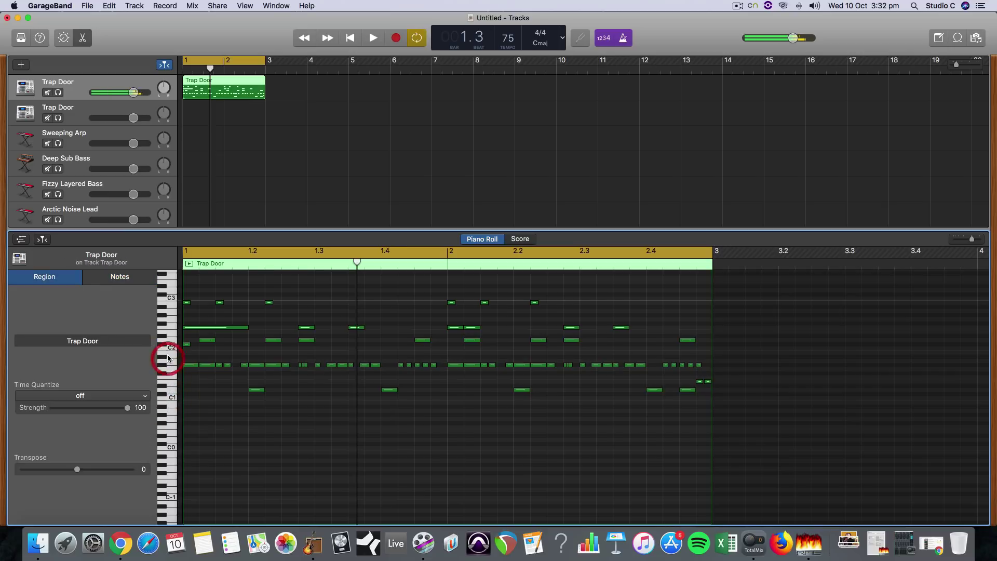
click(164, 344)
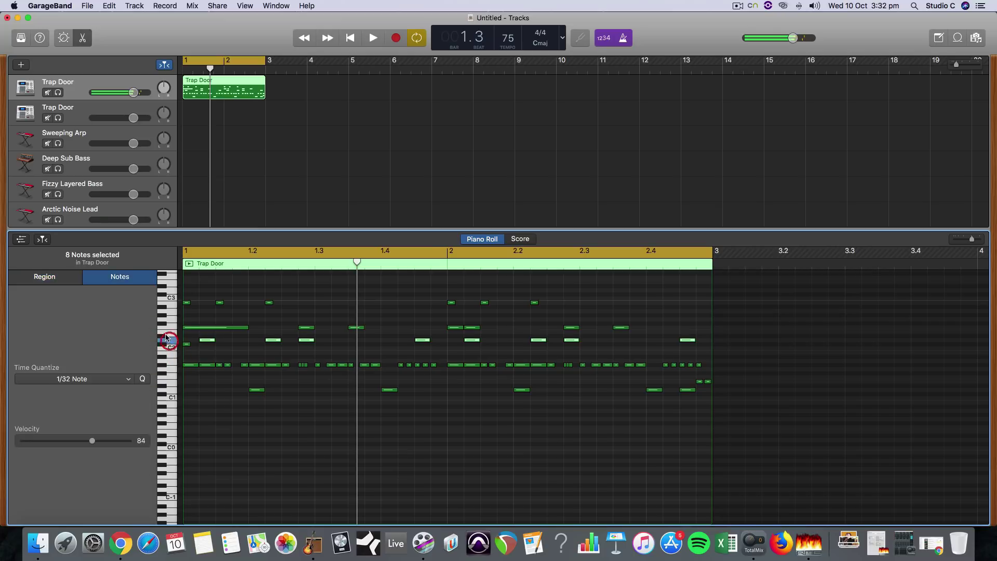
click(167, 337)
click(169, 323)
click(170, 320)
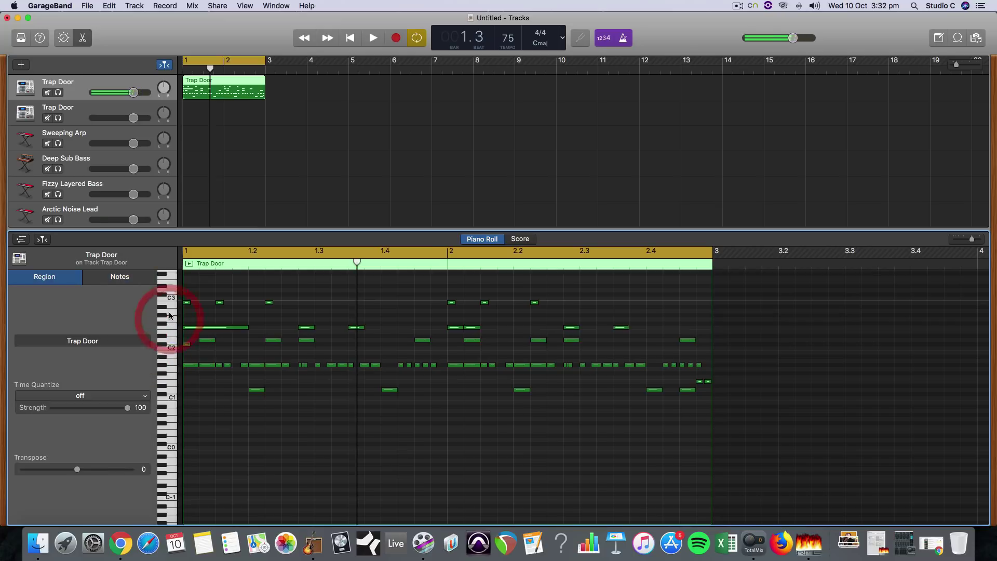
click(163, 313)
click(162, 311)
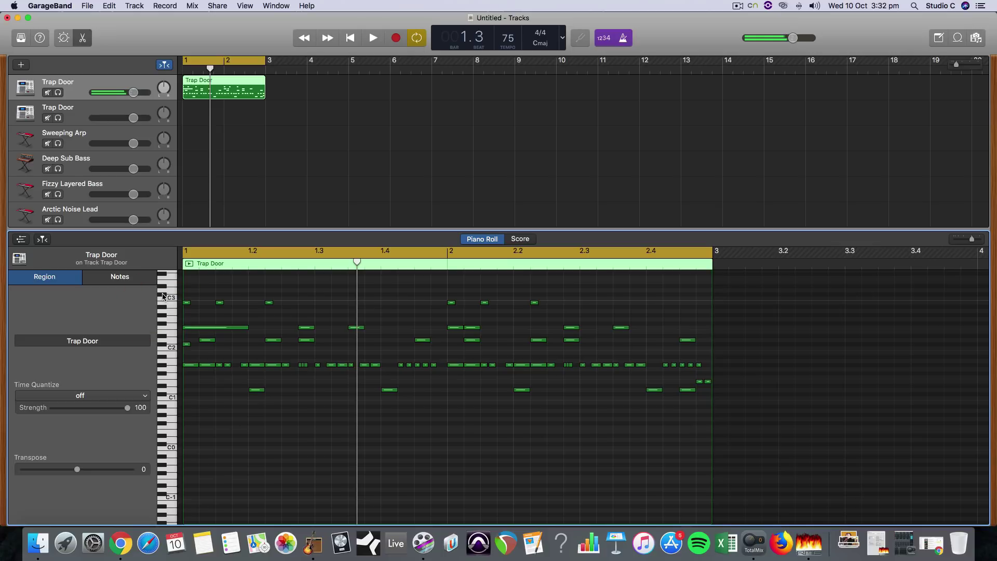
click(171, 304)
click(164, 309)
Add sixteenth-long G#2 notes in bar 1 on beats 1 and 2 and the second sixteenth of beat 4, checking by playback
super+click(187, 315)
key(space)
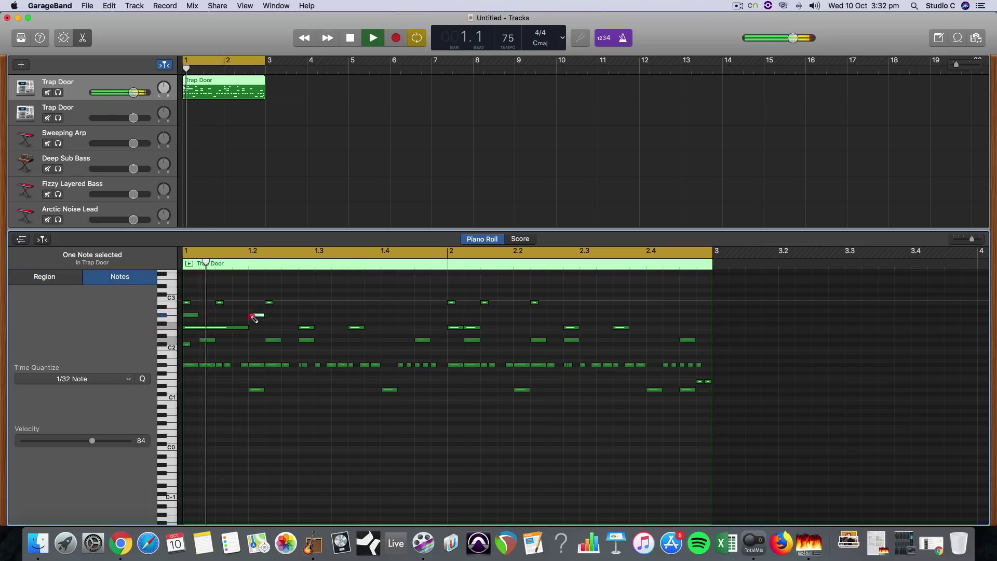
super+click(252, 315)
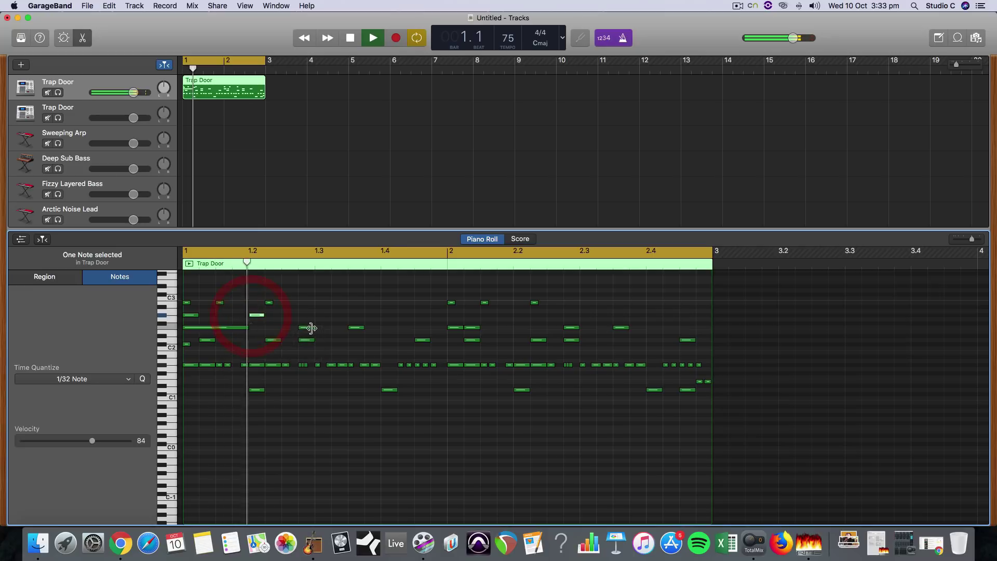
super+click(401, 316)
key(space)
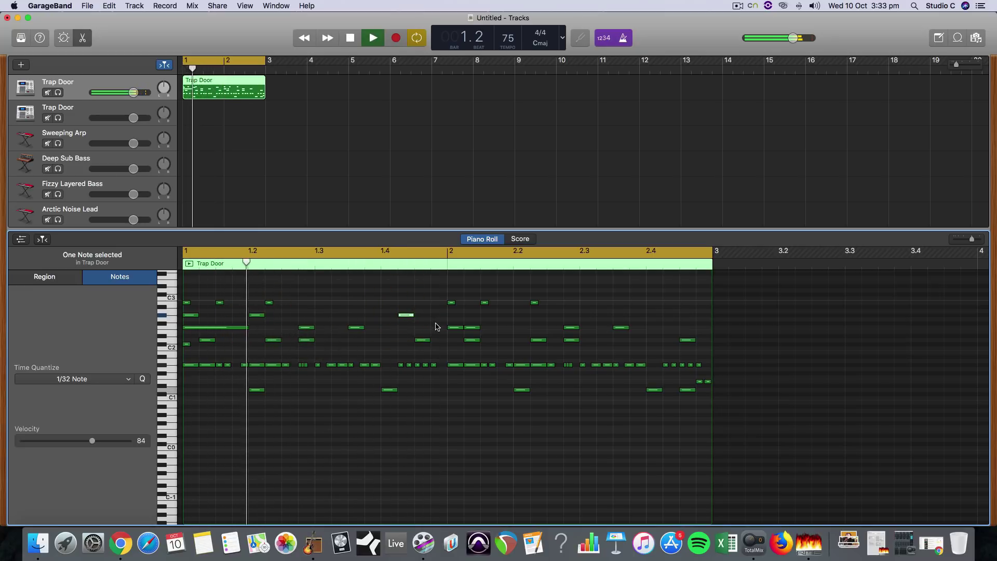
Place G#2 notes in bar 2 on beats 1 and 2 and the third sixteenth of beat 3, checking by playback
super+click(453, 314)
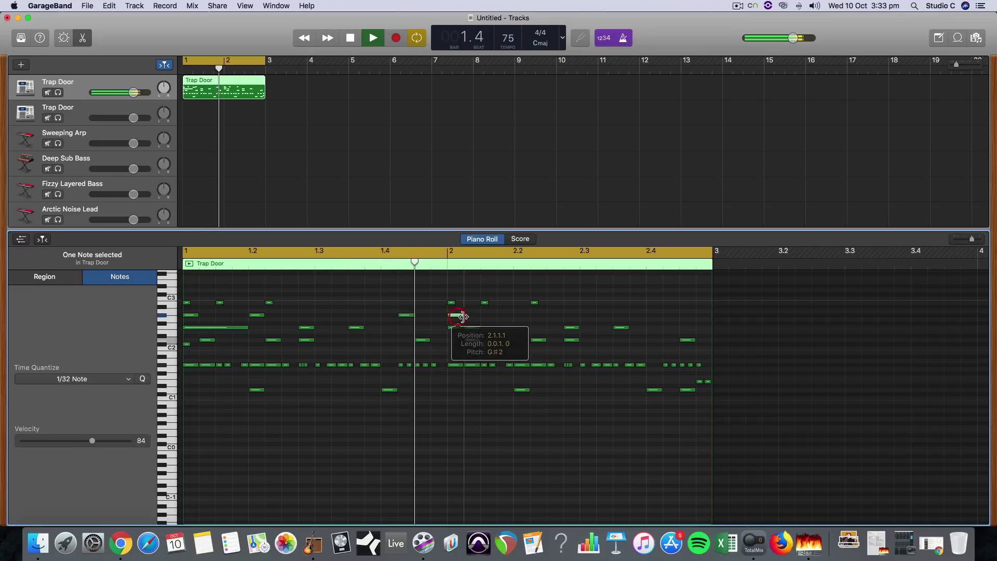
super+click(490, 315)
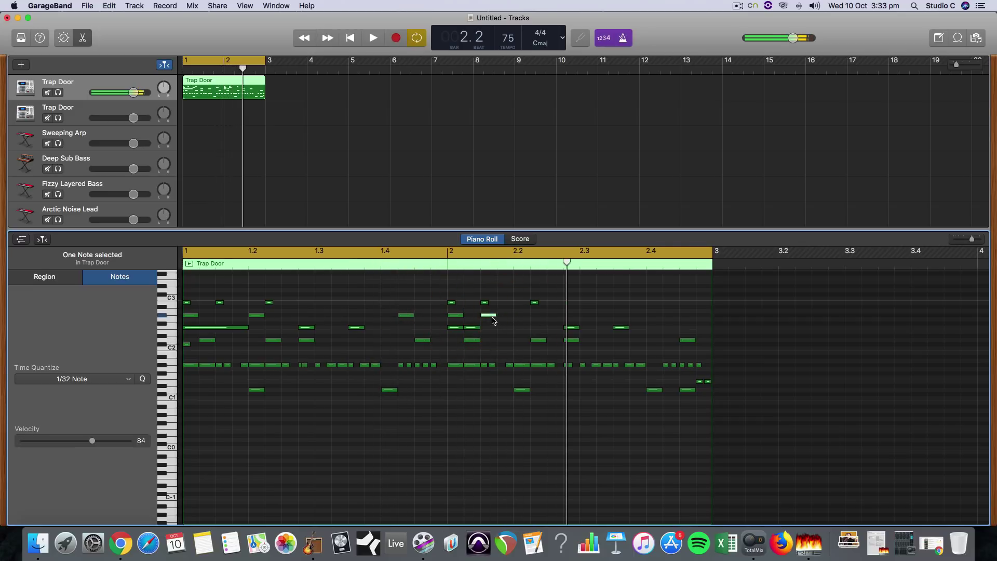
drag(488, 315, 520, 315)
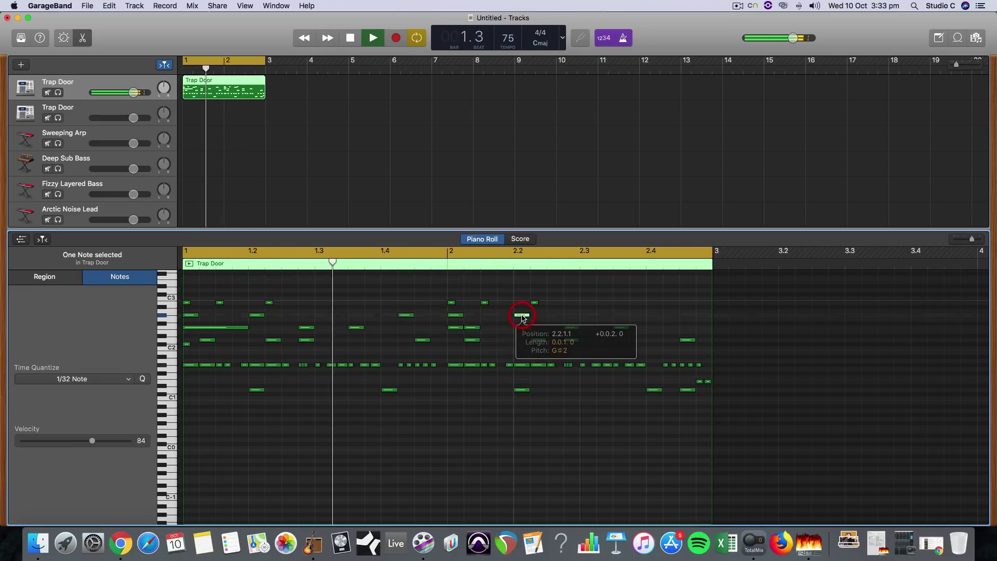
super+click(608, 315)
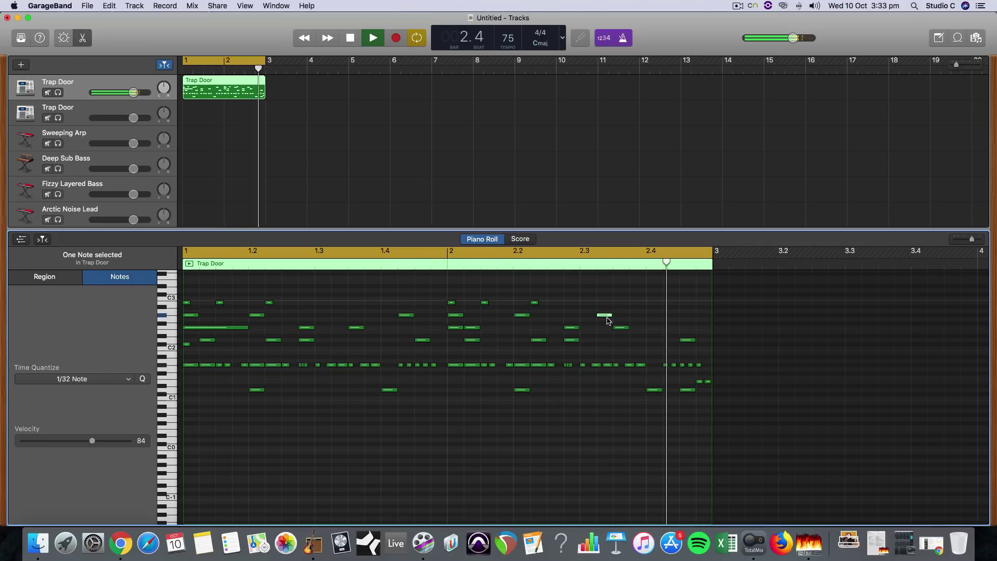
drag(605, 315, 625, 316)
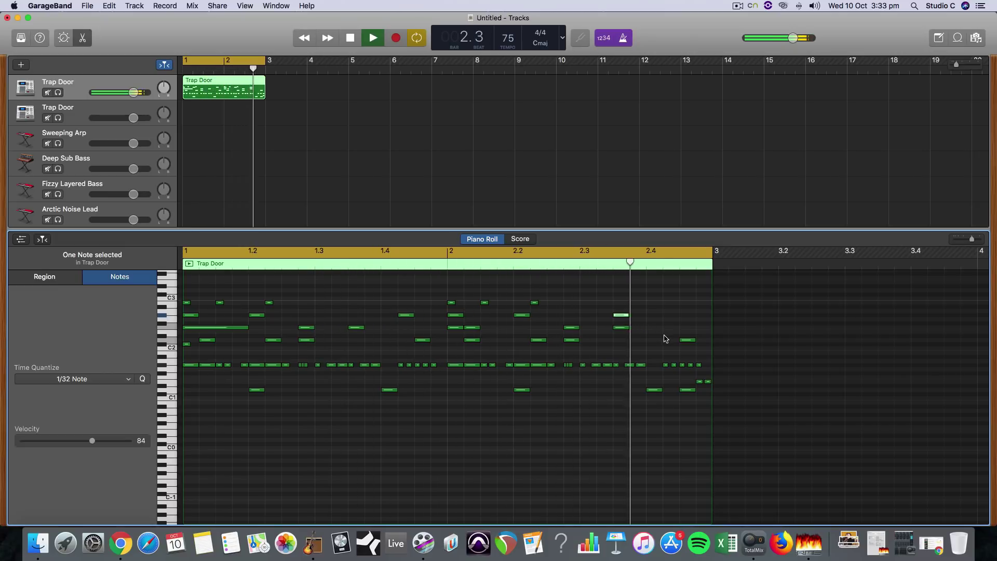
key(space)
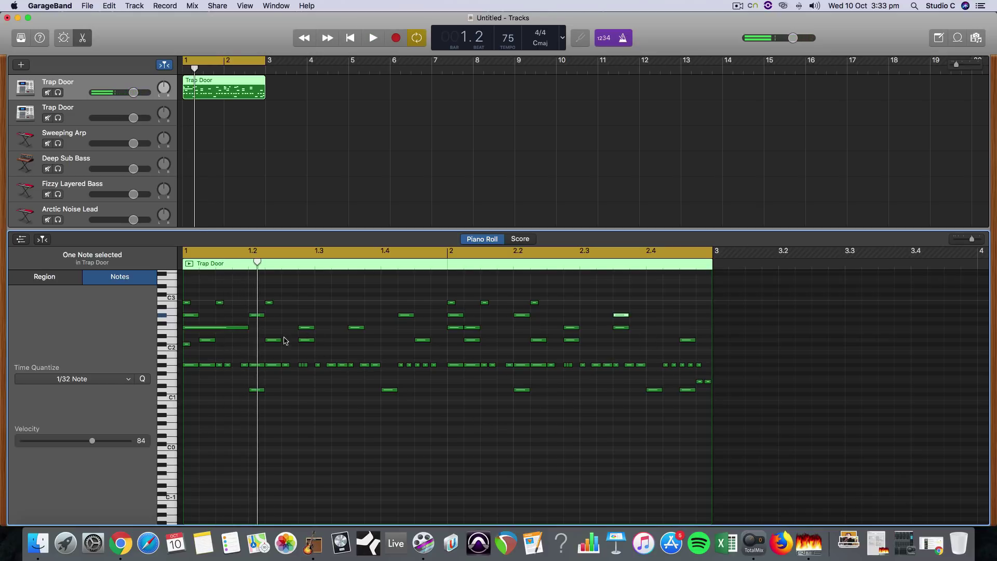
Turn off cycling, and briefly select the six notes just below C3
click(279, 255)
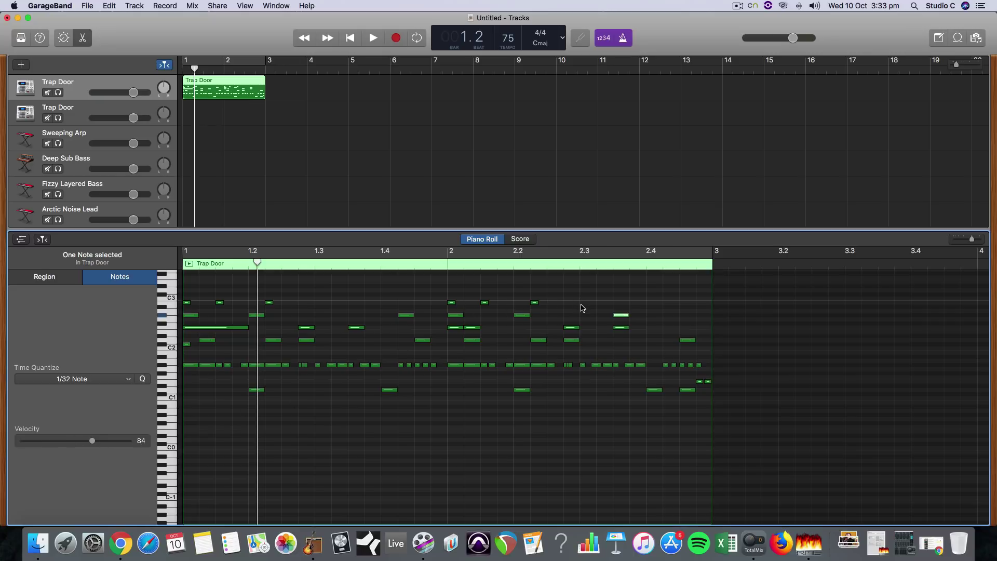
drag(581, 308, 191, 295)
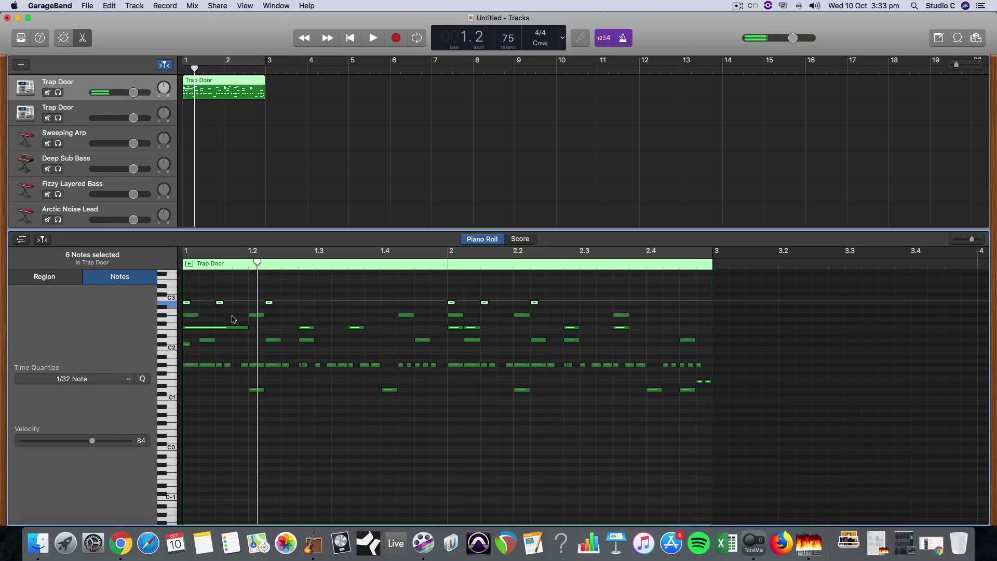
click(551, 285)
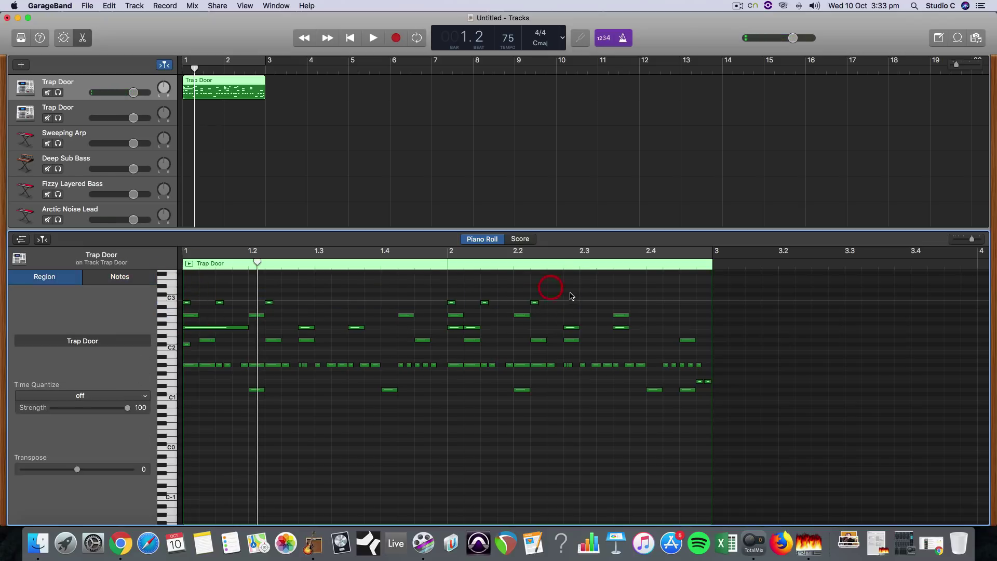
Set the velocity of the six notes just below C3 to 30, checking by playback
drag(570, 288, 184, 306)
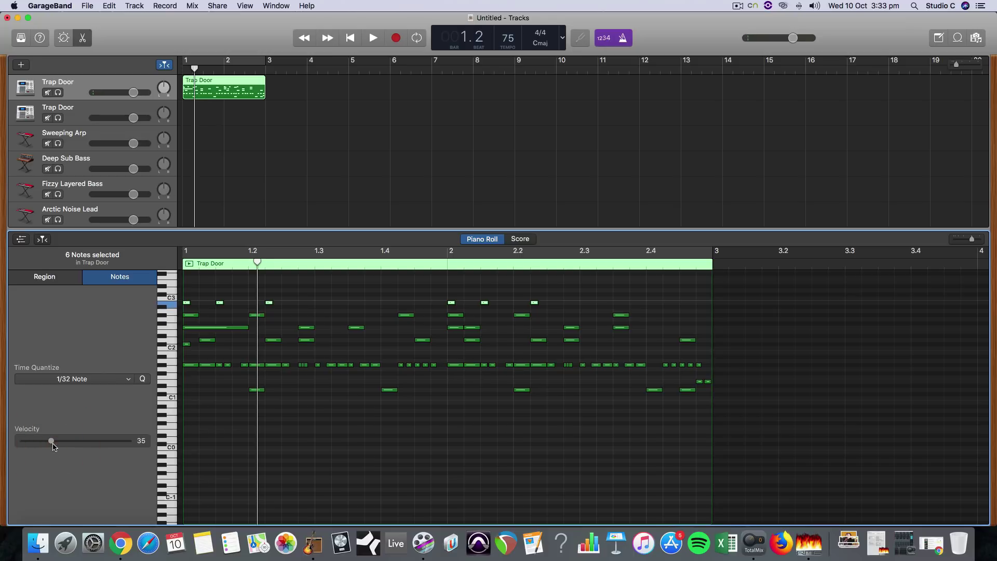
key(space)
drag(54, 447, 50, 447)
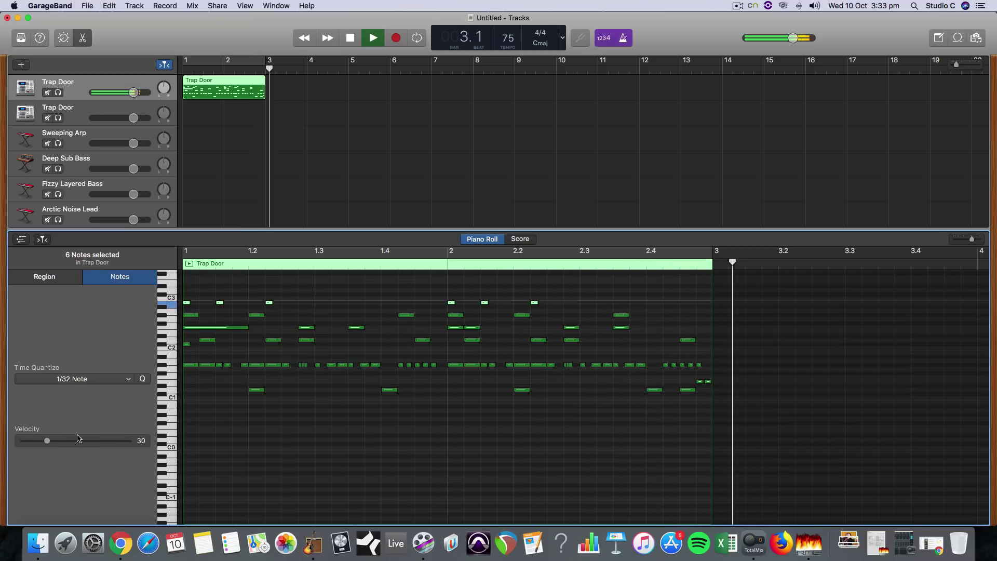
key(space)
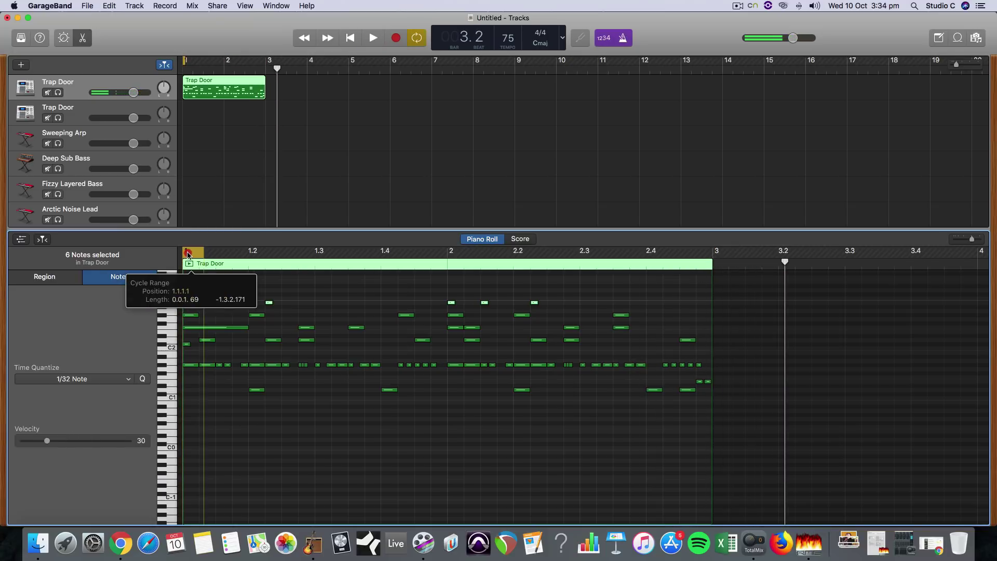
Cycle bars 1 and 2 and play back the drum pattern
drag(188, 251, 708, 257)
key(space)
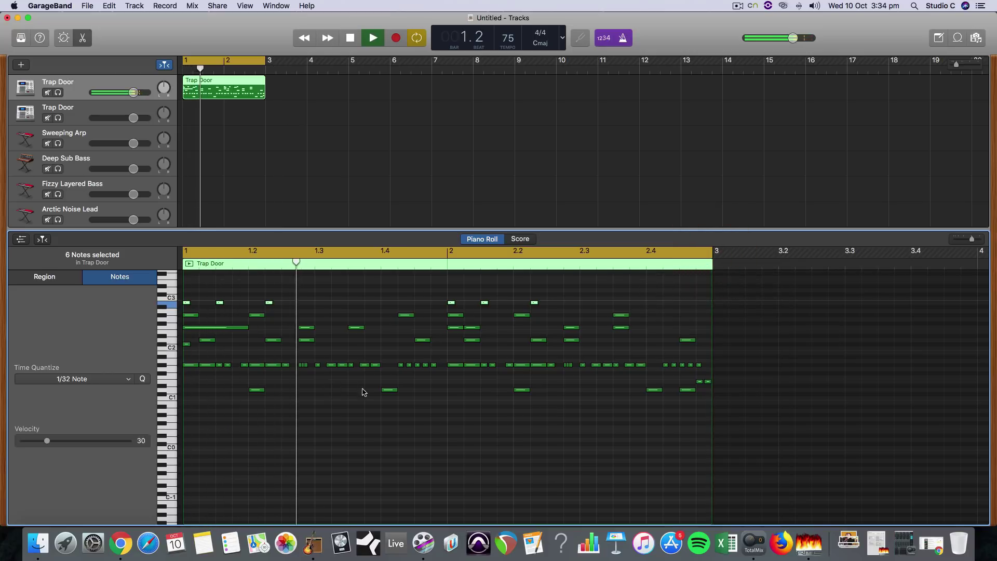
key(space)
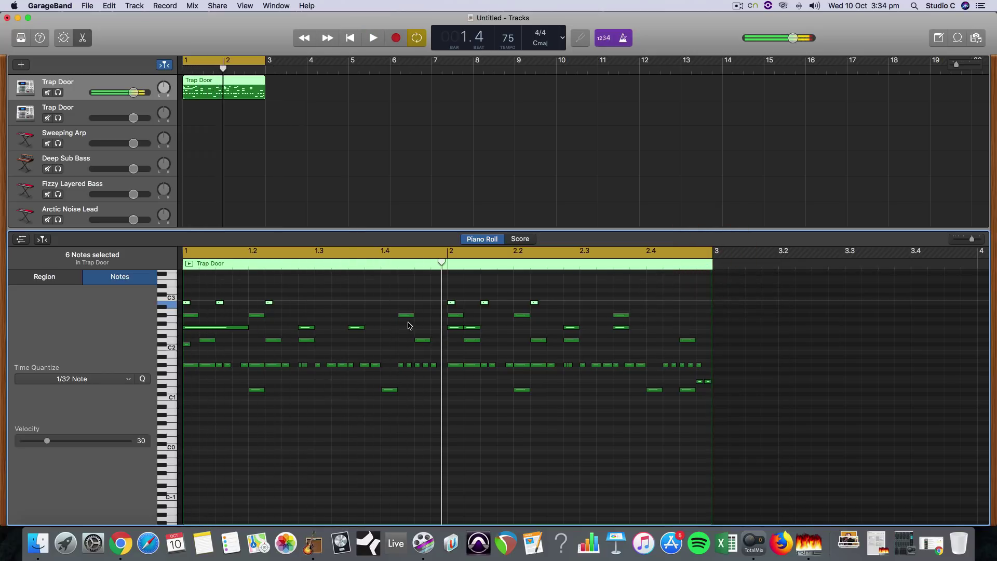
Set the velocity of the six G#2 notes to 50 and check by playback
click(409, 315)
drag(638, 317, 210, 316)
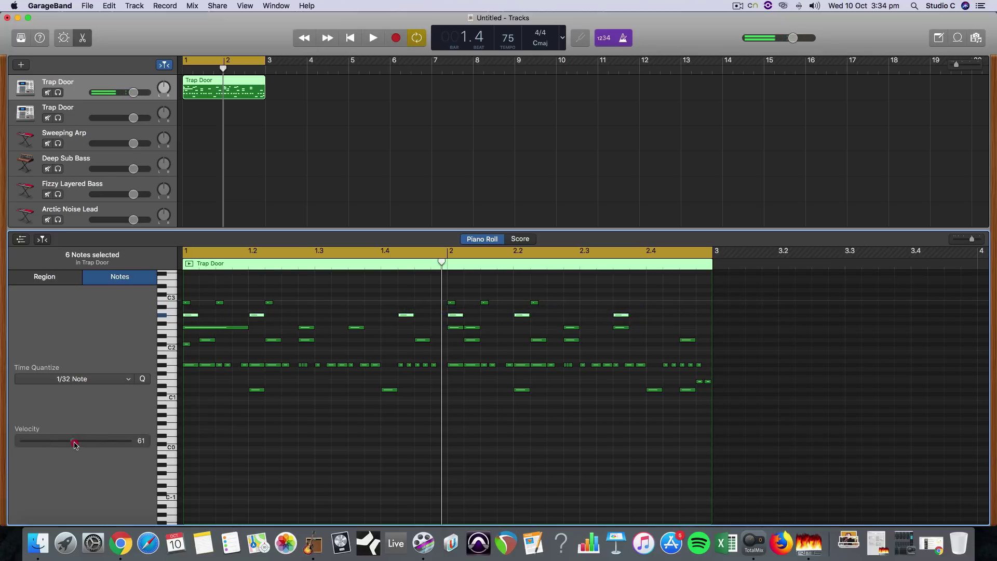
key(space)
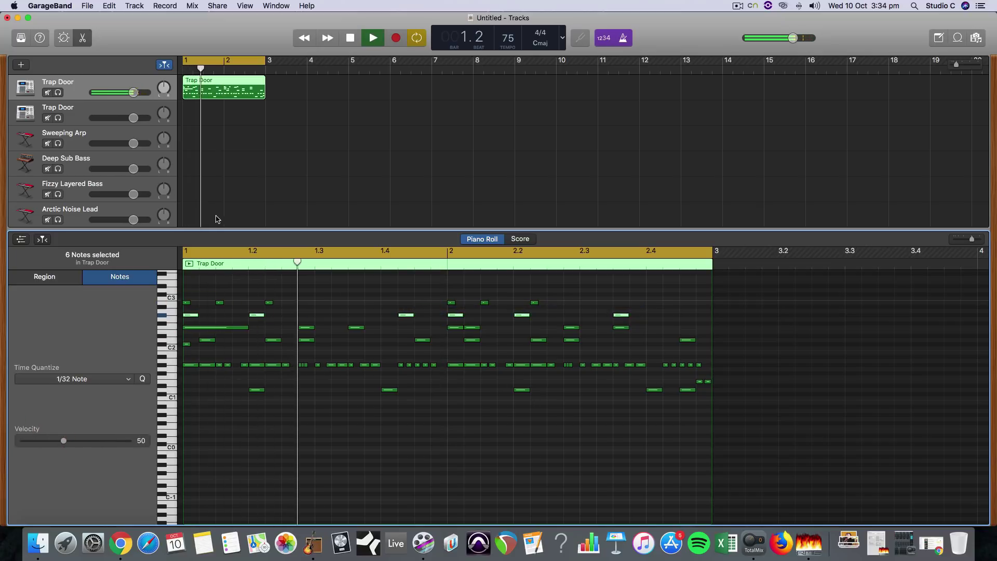
Enlarge the track area above the Piano Roll and turn off cycling
drag(370, 228, 366, 309)
scroll(275, 99, down, 1)
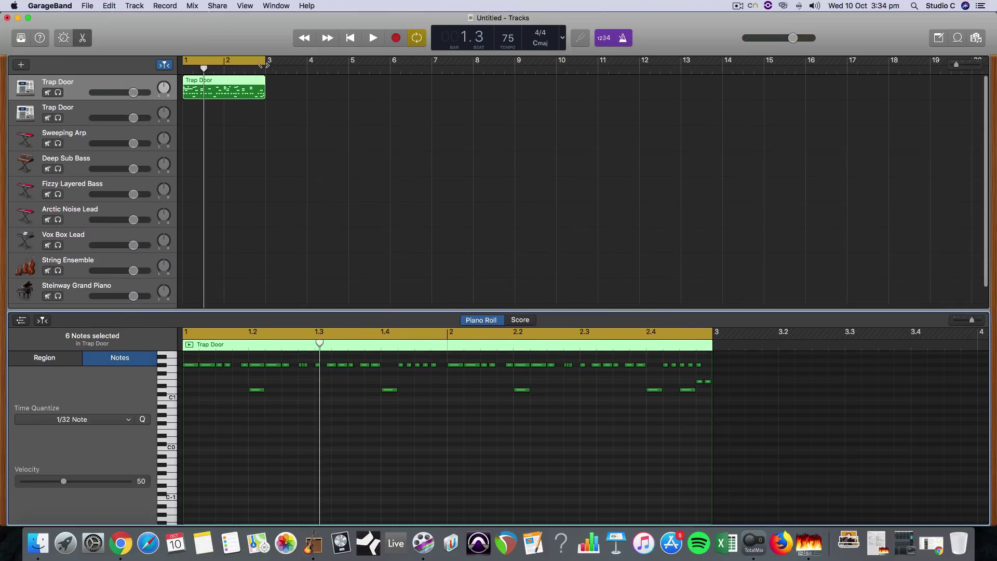
click(264, 65)
mouse_move(268, 78)
mouse_down()
mouse_move(601, 78)
mouse_move(263, 89)
mouse_move(273, 86)
mouse_up()
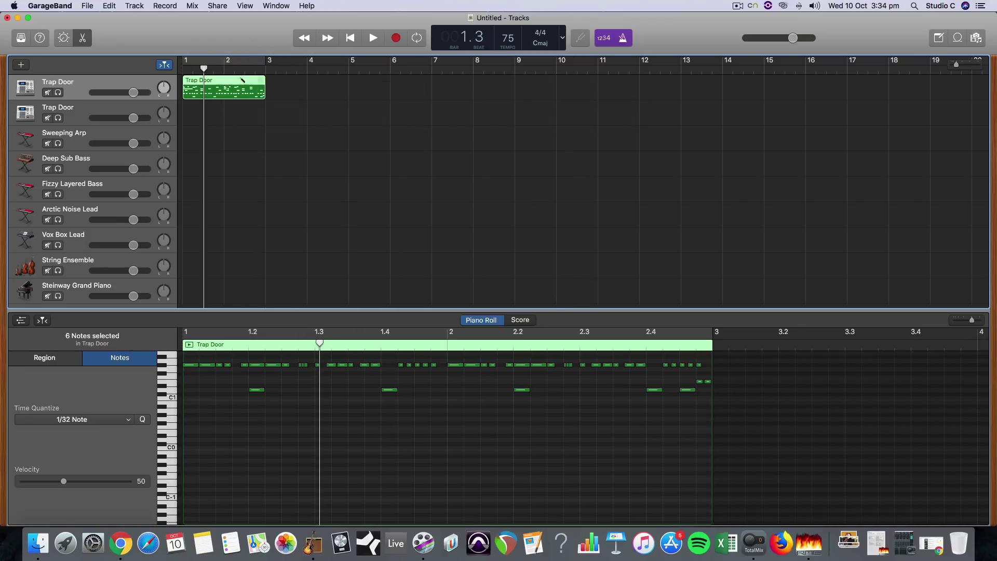
Paste four copies of the Trap Door region back to back from bar 3 to bar 11, and return the playhead to the start
drag(203, 68, 266, 71)
key(super+v)
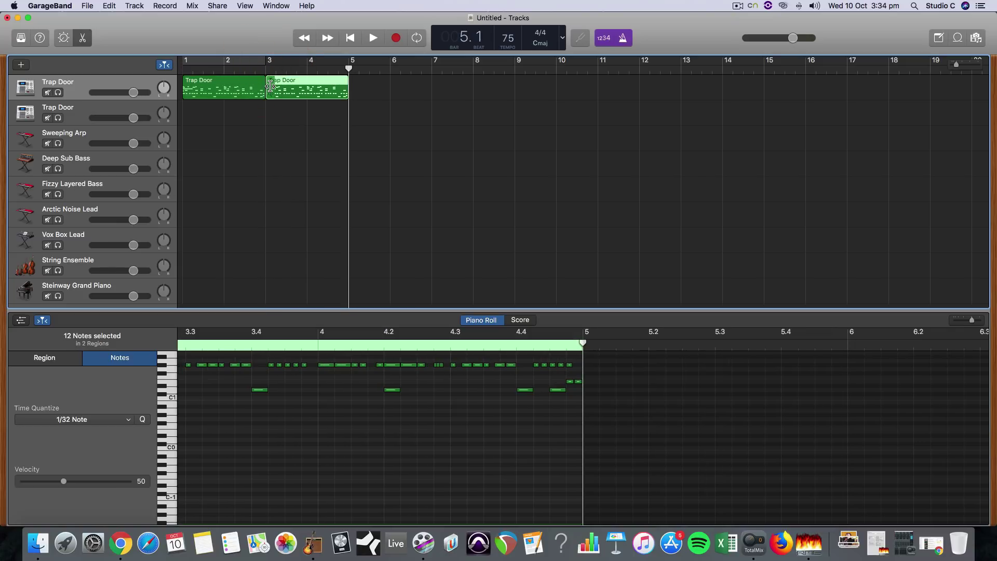
key(super+v)
key(super+v)
key(super+v)
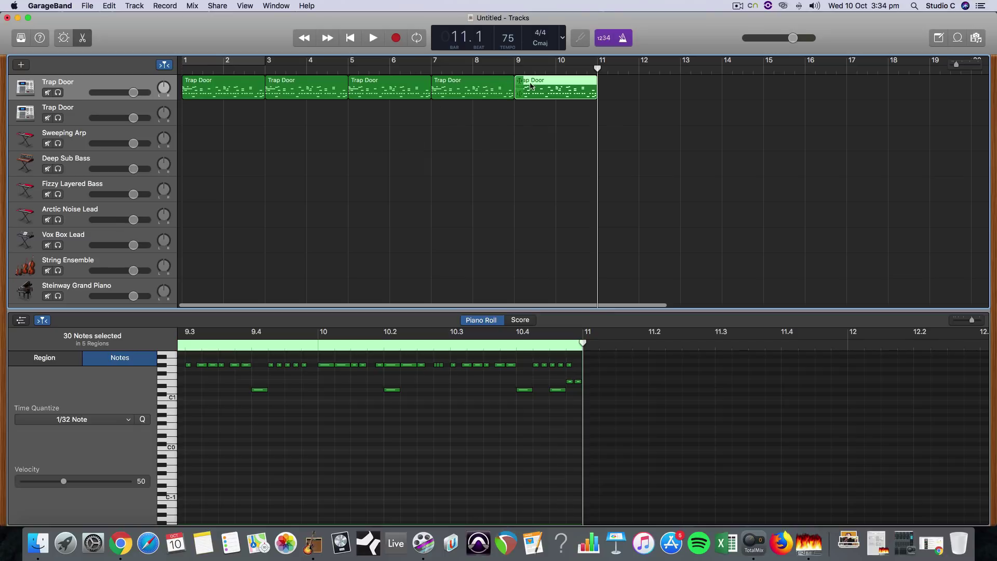
key(Return)
click(156, 70)
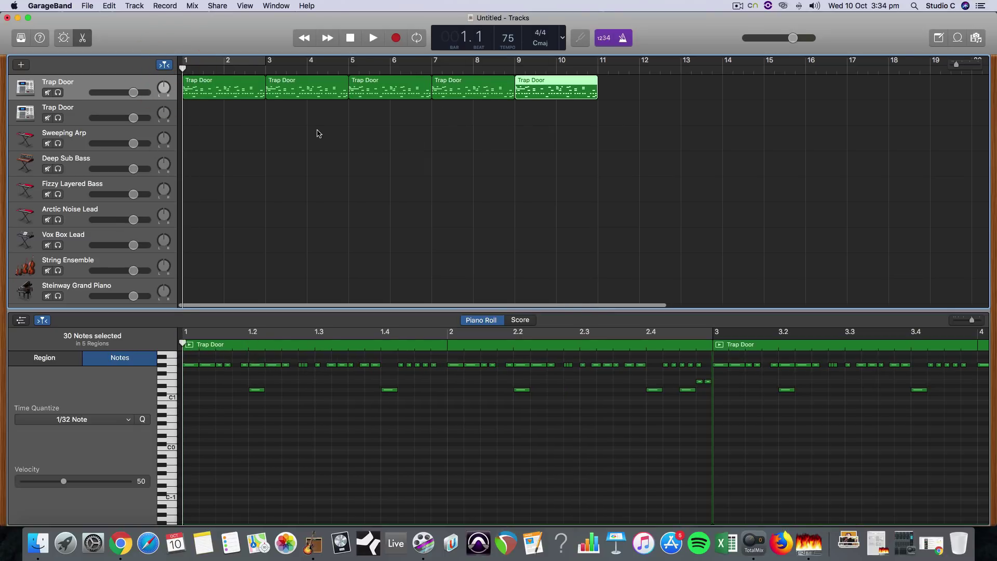
Play the opening, place the playhead at bar 3 and select the second Trap Door region, starting its playback
key(space)
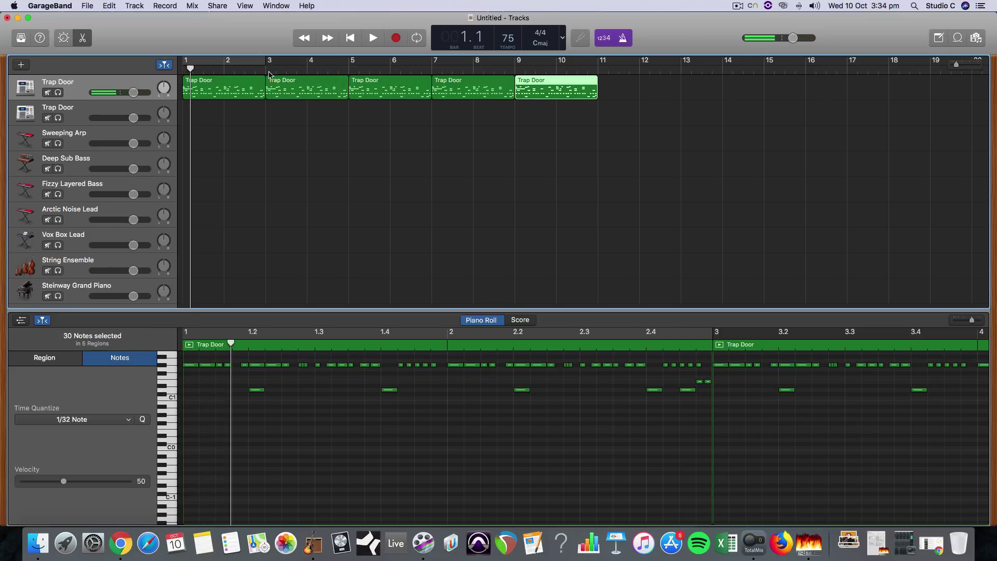
click(268, 70)
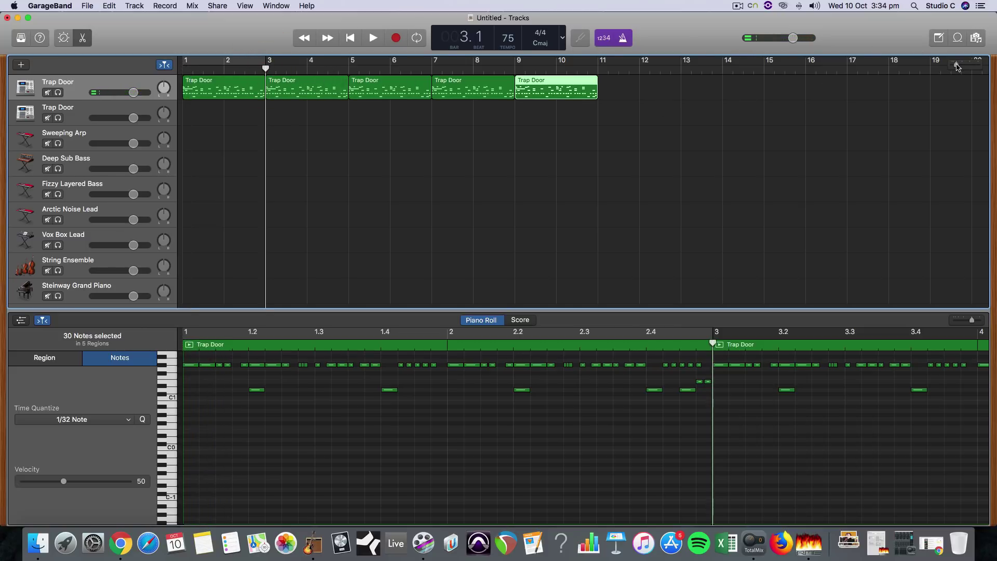
drag(957, 66, 955, 68)
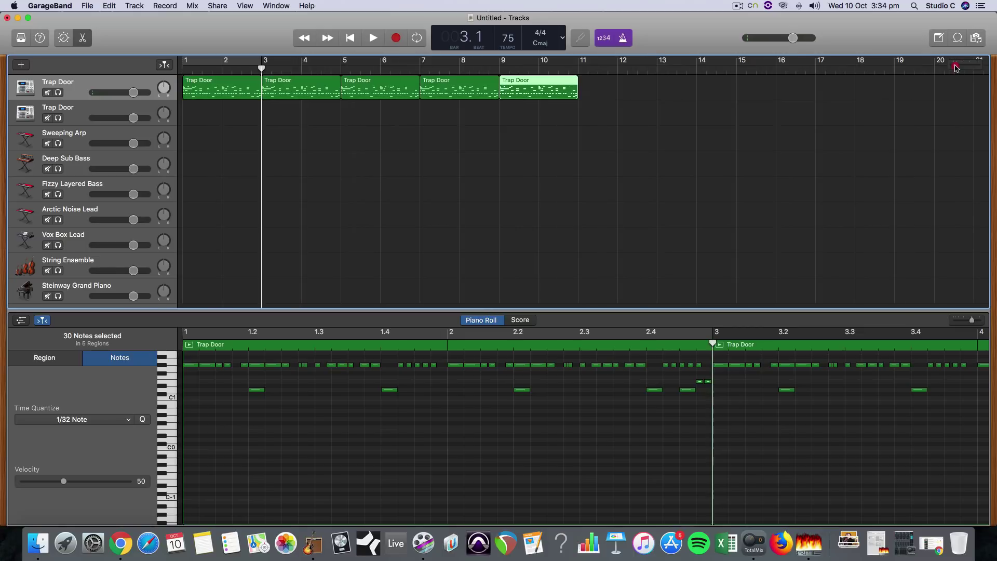
click(286, 83)
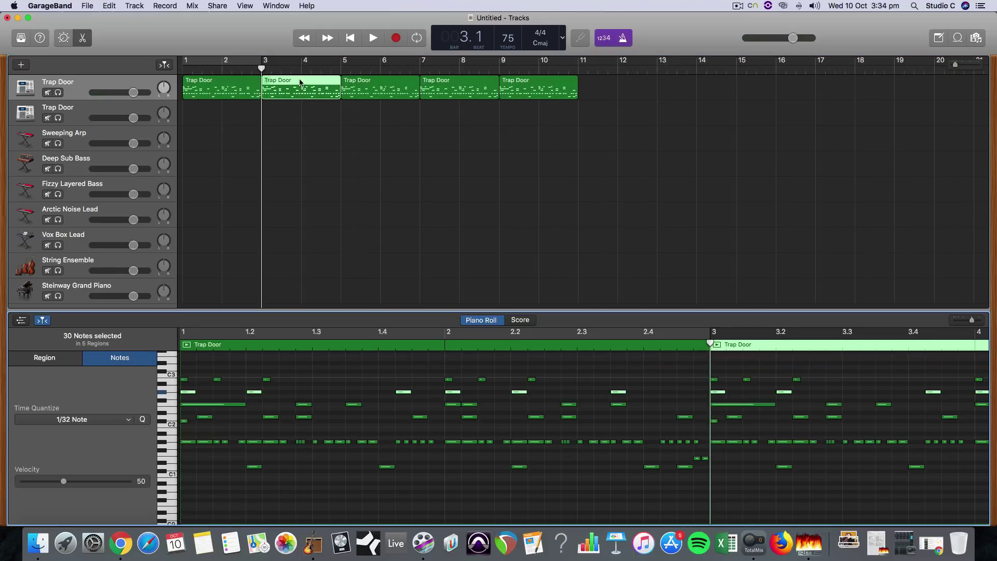
key(space)
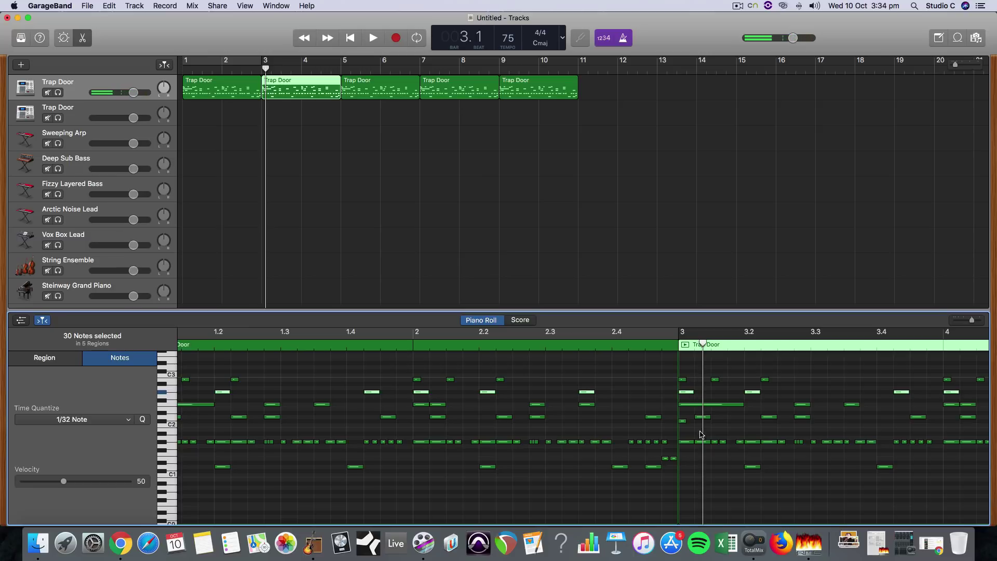
Delete the notes above the short C#2 hit from the start of bar 3 to beat 2, checking by playback
click(683, 421)
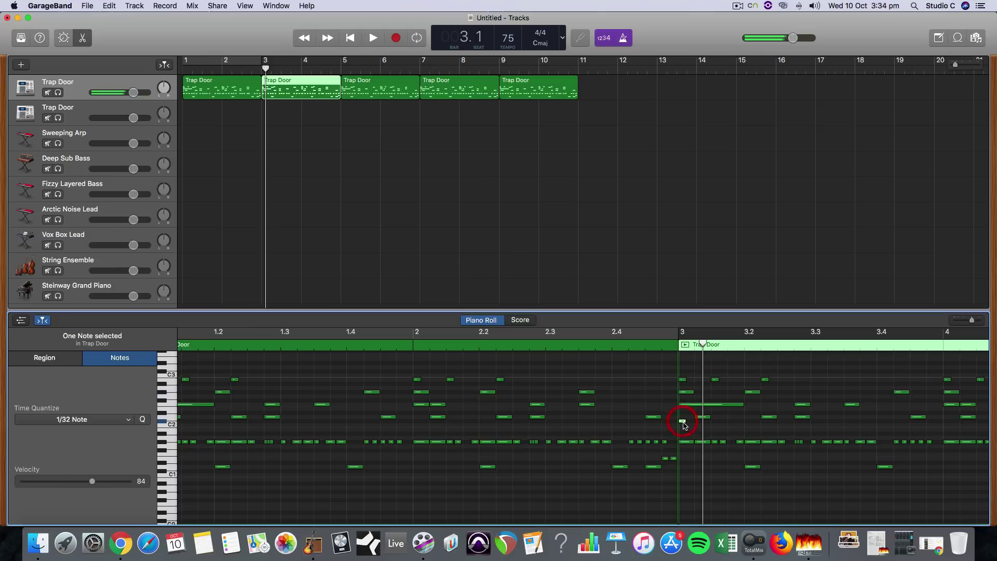
click(690, 411)
click(688, 404)
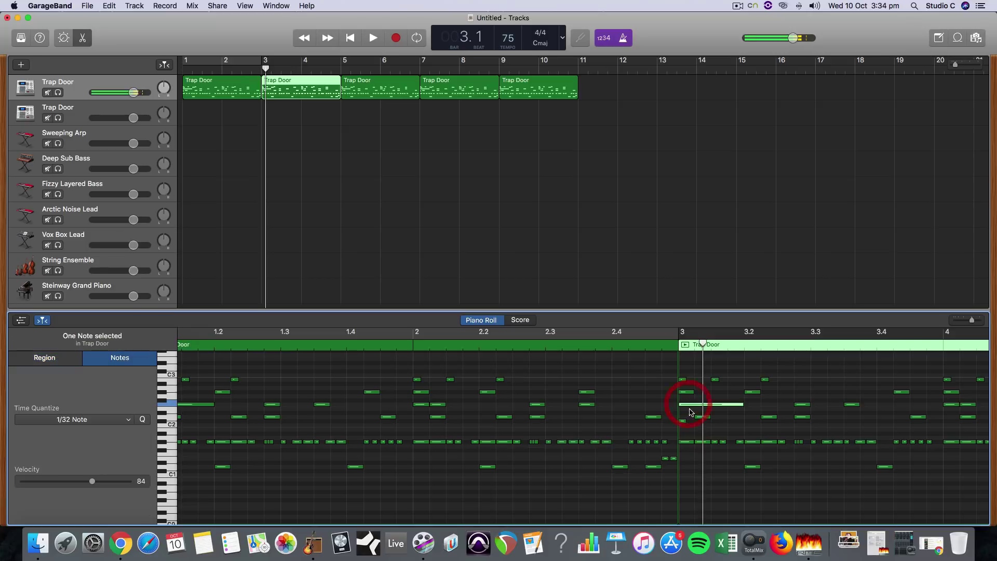
click(692, 409)
drag(681, 376, 752, 418)
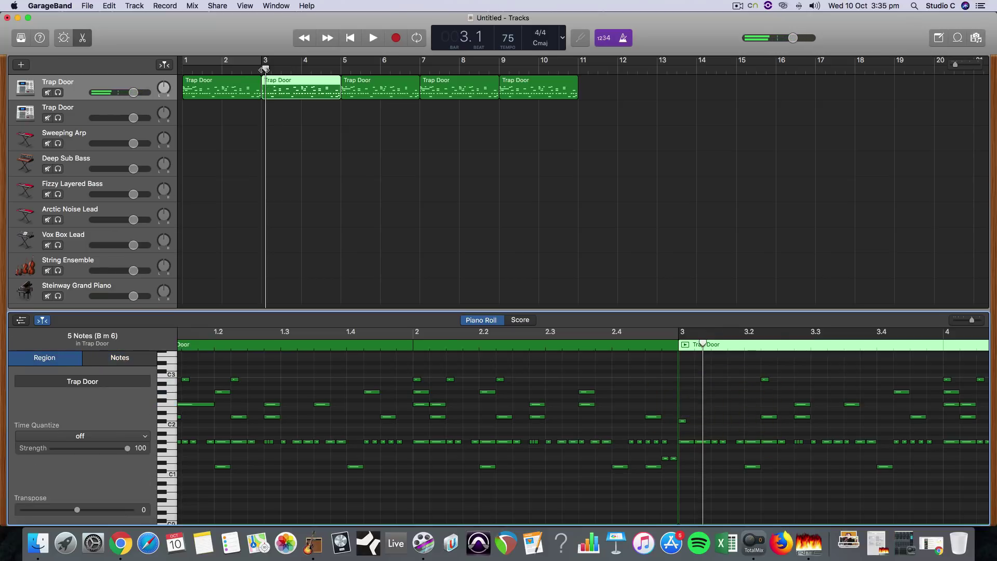
drag(264, 69, 255, 69)
key(space)
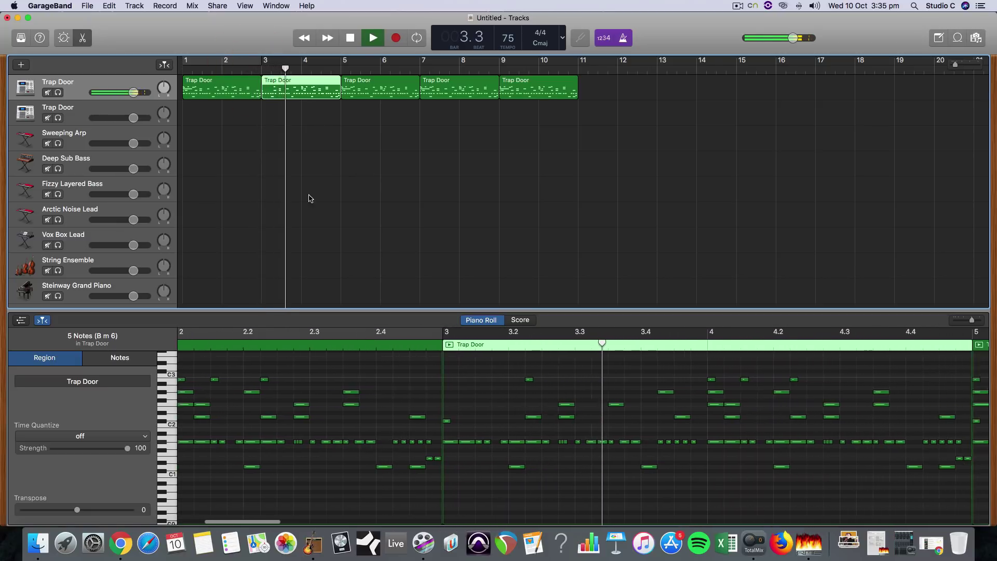
key(space)
key(Return)
click(166, 66)
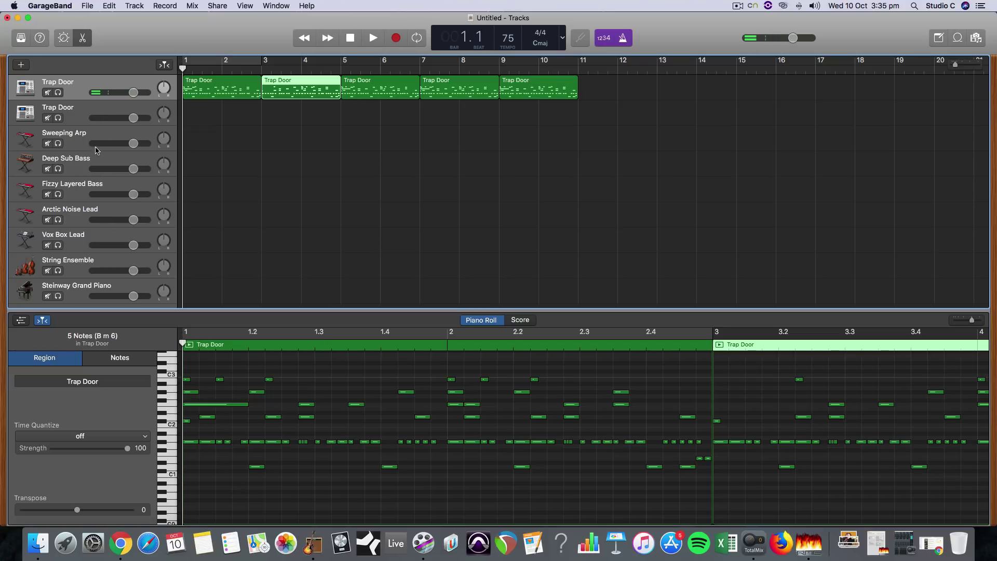
Create an empty MIDI region at bar 1 on the Deep Sub Bass track and extend it to two bars
click(102, 137)
click(54, 164)
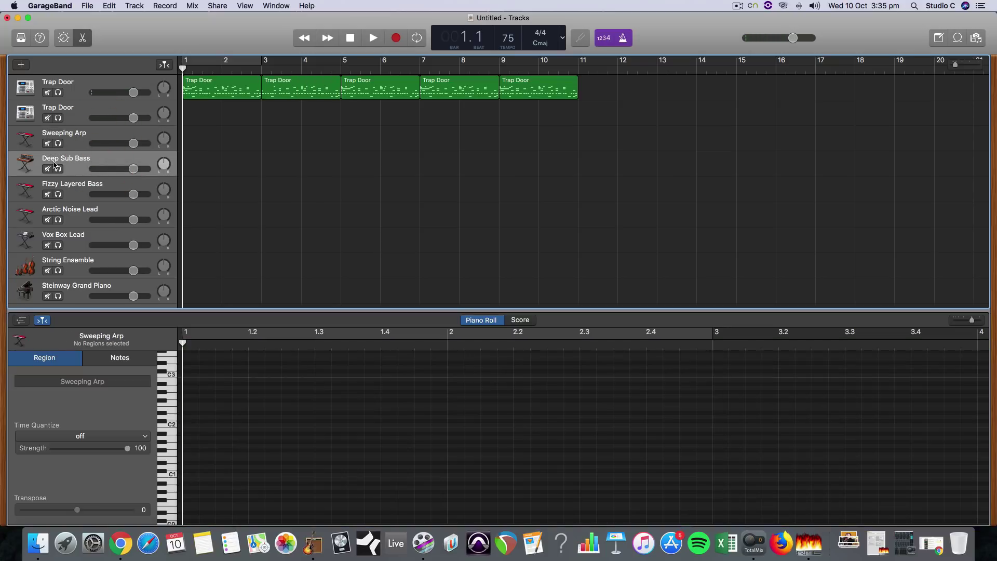
right_click(191, 160)
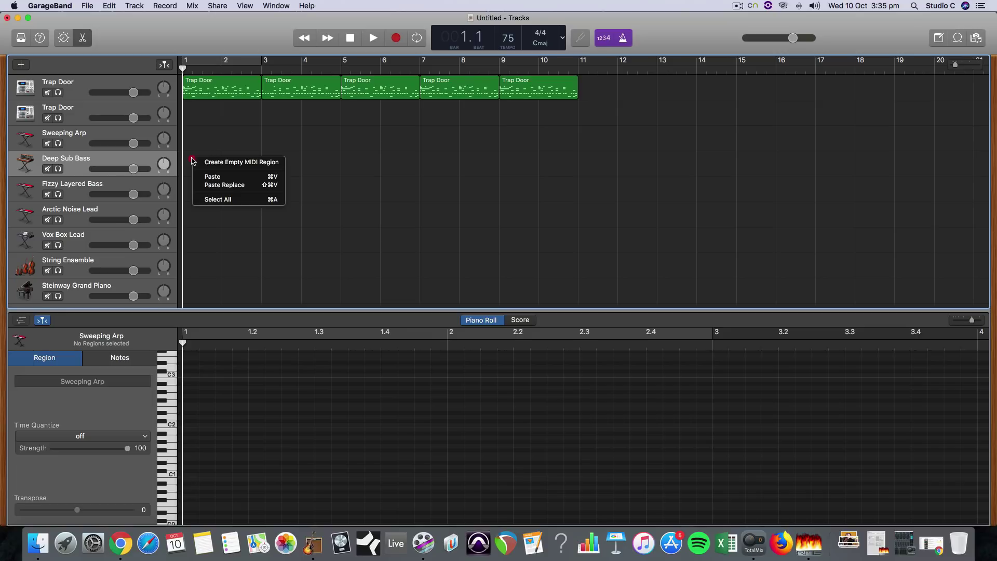
click(227, 163)
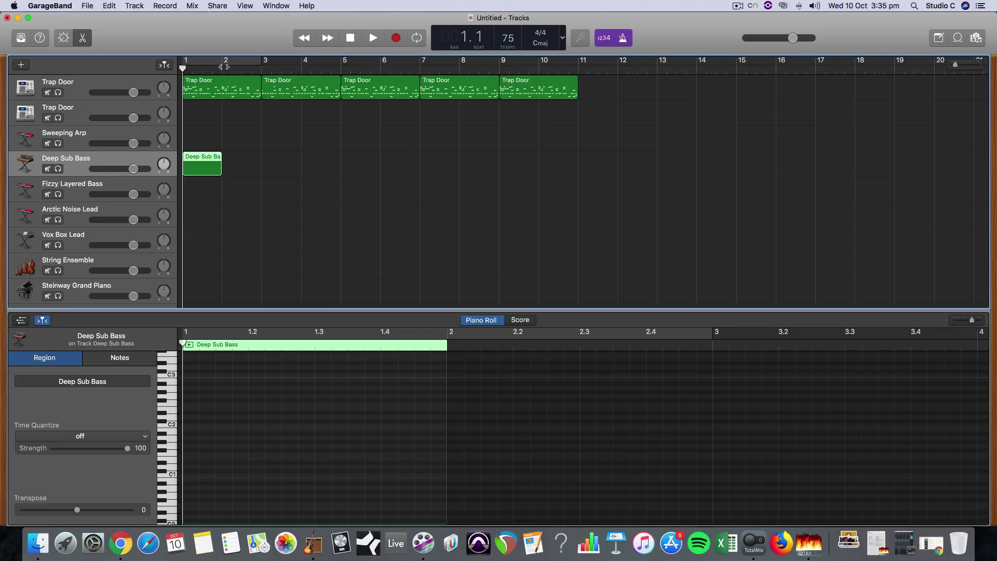
drag(223, 168, 261, 168)
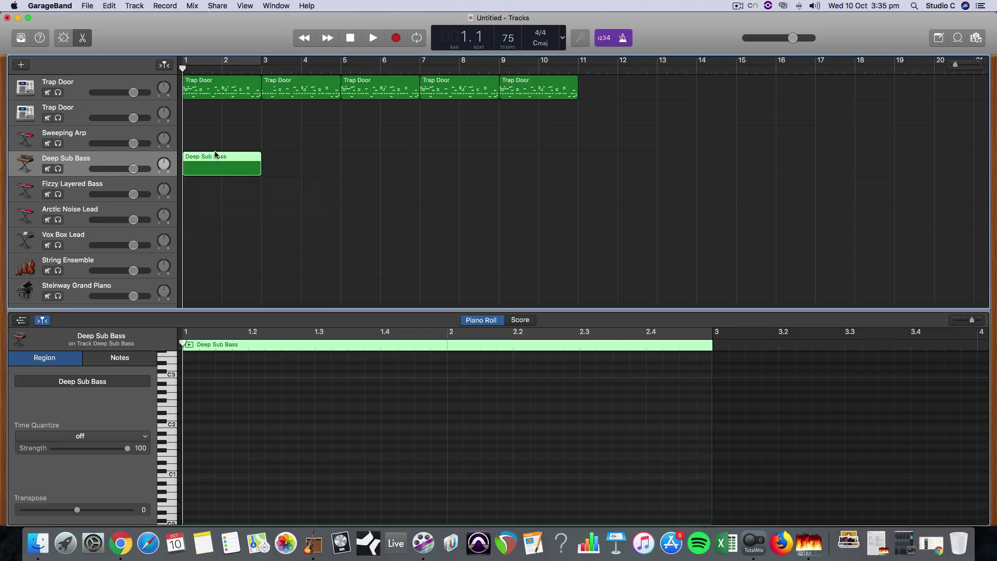
Open the Deep Sub Bass region in an enlarged Piano Roll and audition the low bass notes
key(e)
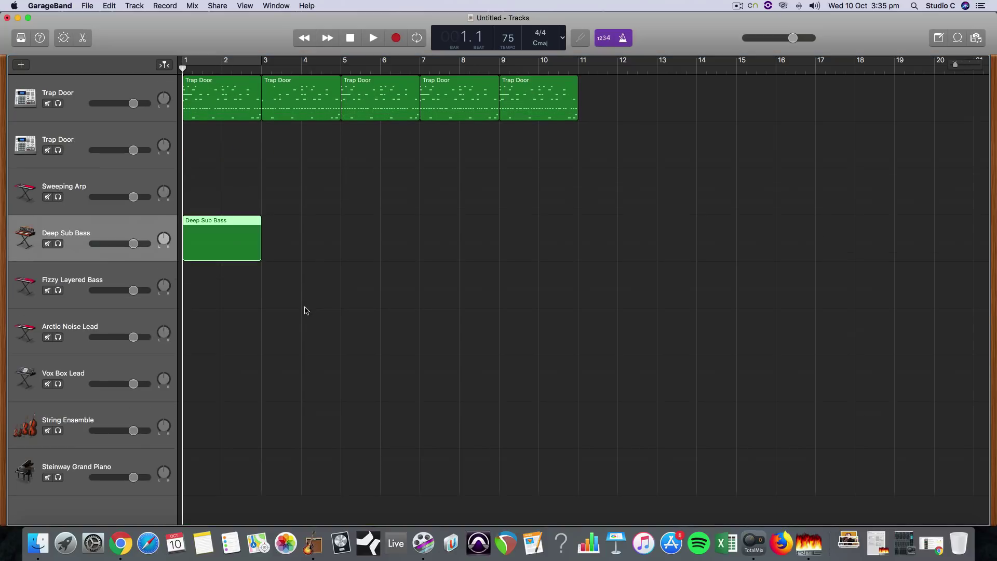
double_click(229, 223)
drag(286, 310, 298, 202)
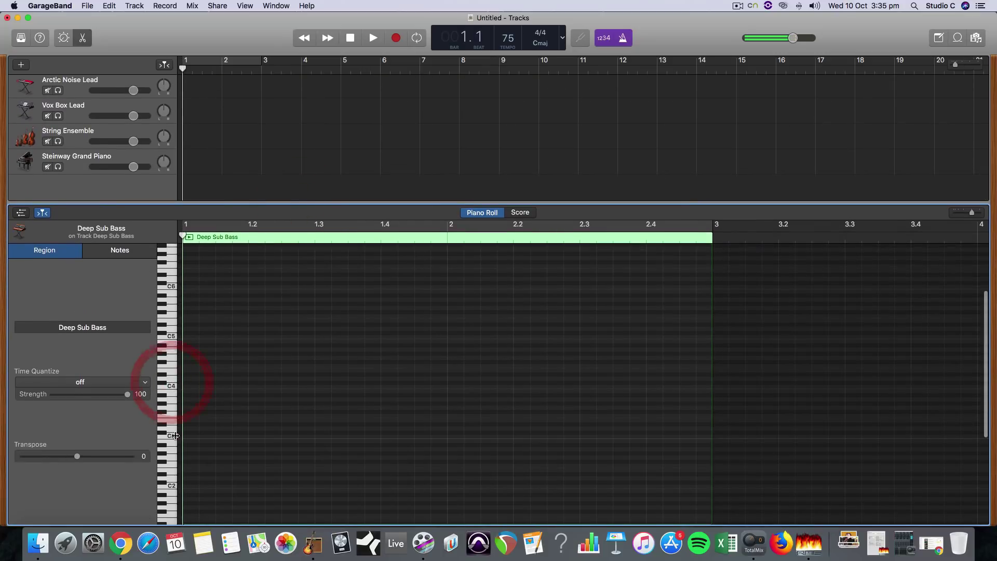
scroll(169, 410, down, 3)
click(166, 437)
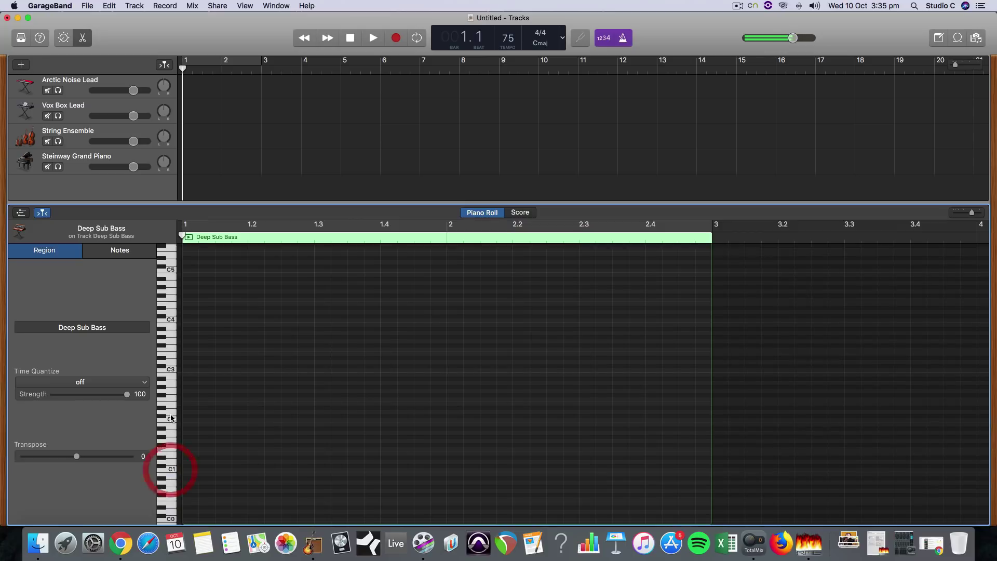
click(172, 418)
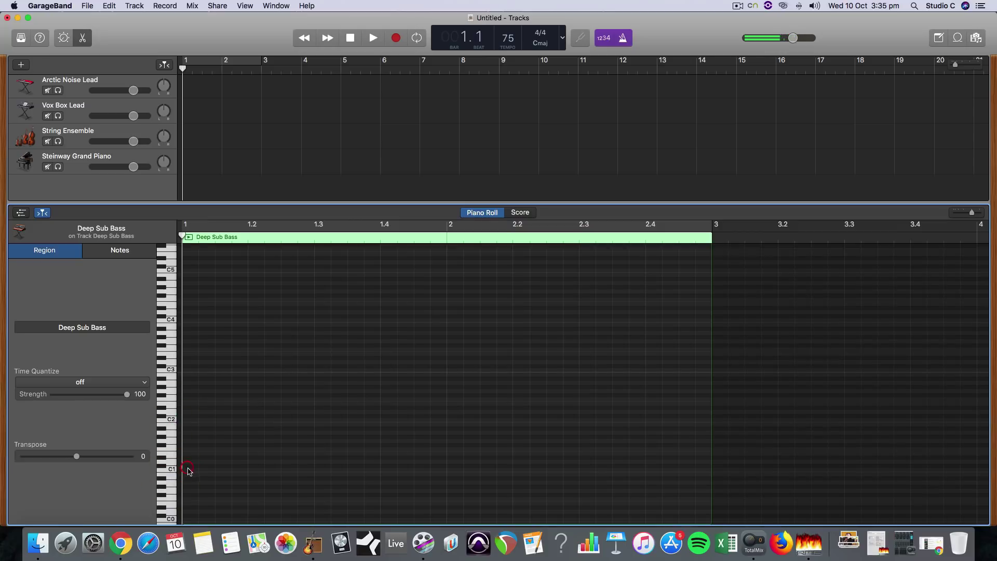
Add a one-beat C1 note at the start of bar 1 in the Deep Sub Bass region, checking by playback
key(space)
key(space)
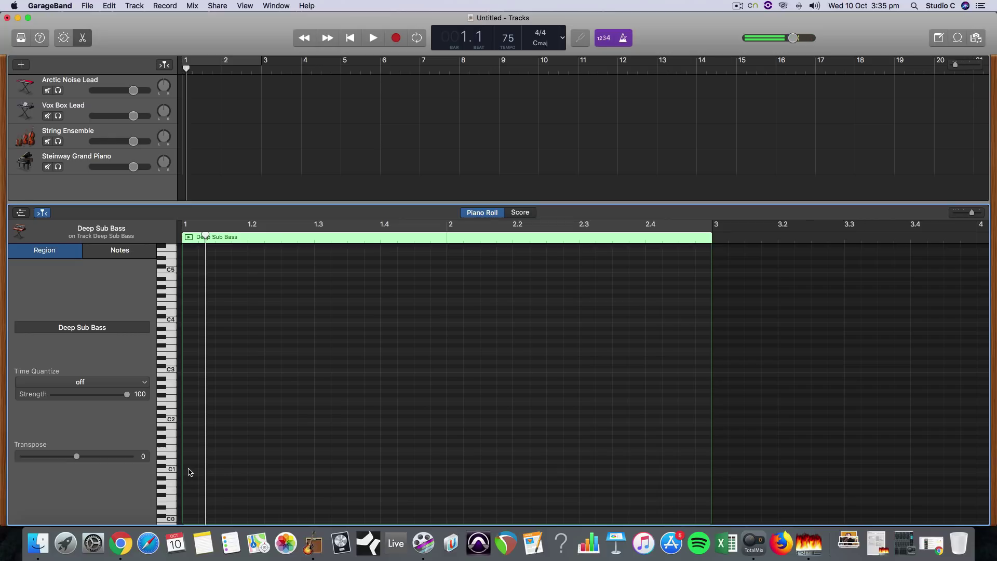
super+click(189, 470)
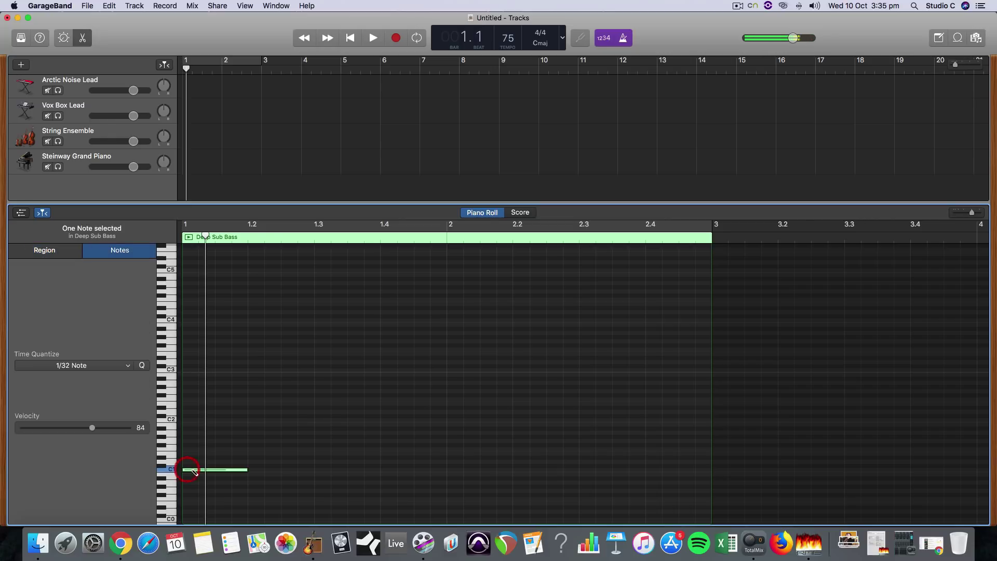
key(space)
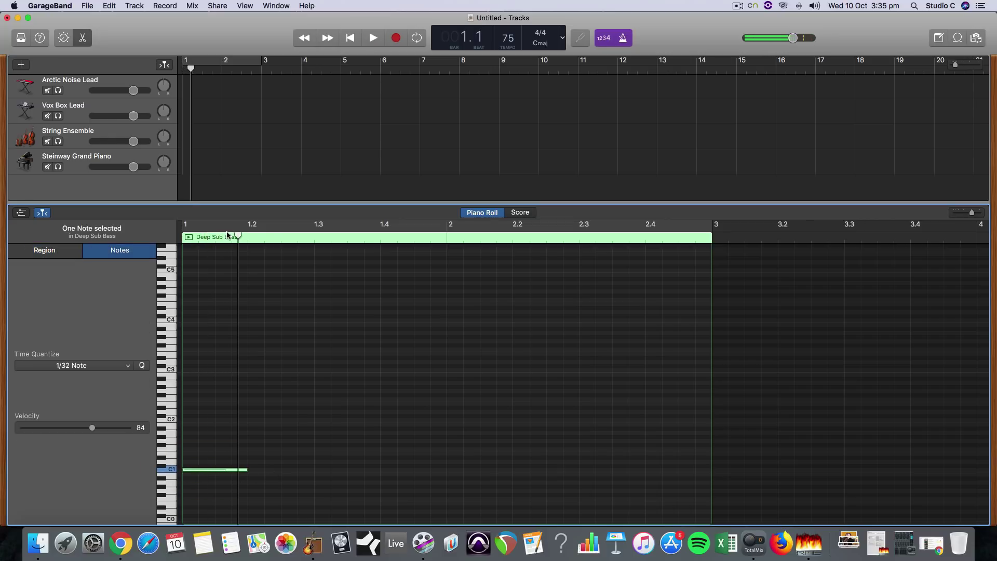
Play the C1 bass note from the start and lengthen it to one and a half beats
drag(235, 235, 179, 236)
key(space)
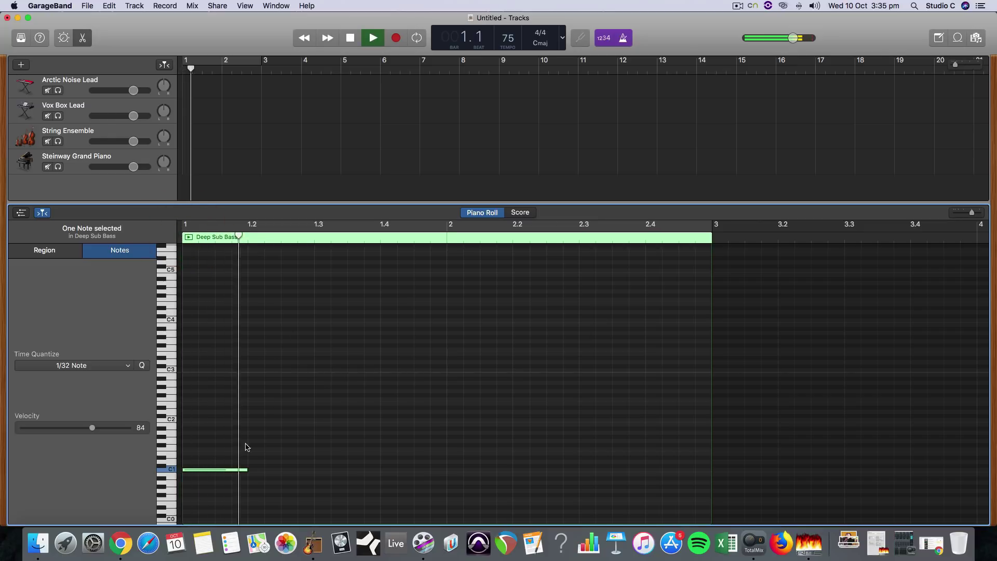
key(space)
drag(245, 470, 280, 470)
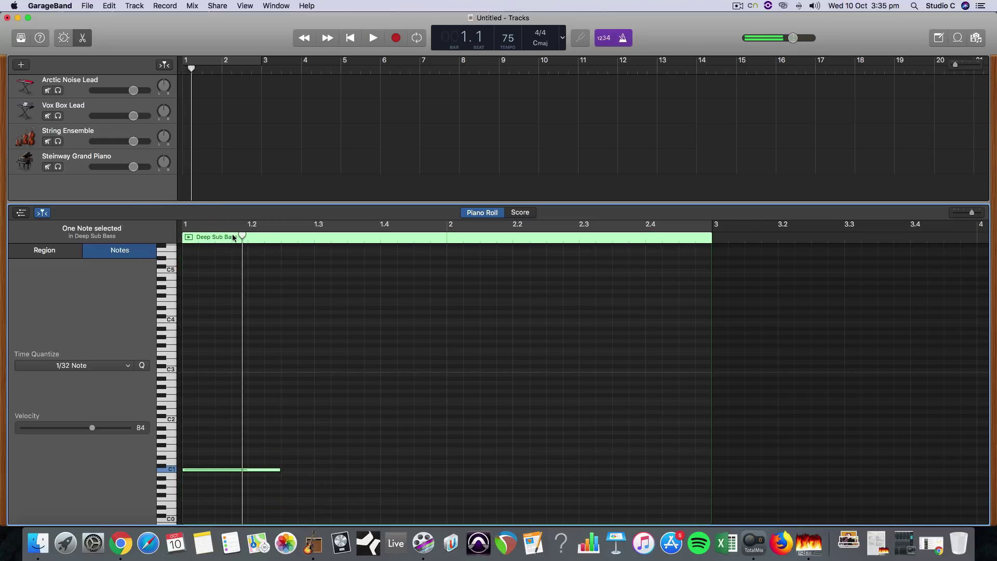
Play the opening note and add quarter-beat C2 and E1 notes after it, followed by a one-and-a-half-beat C1 note
drag(242, 235, 180, 235)
key(space)
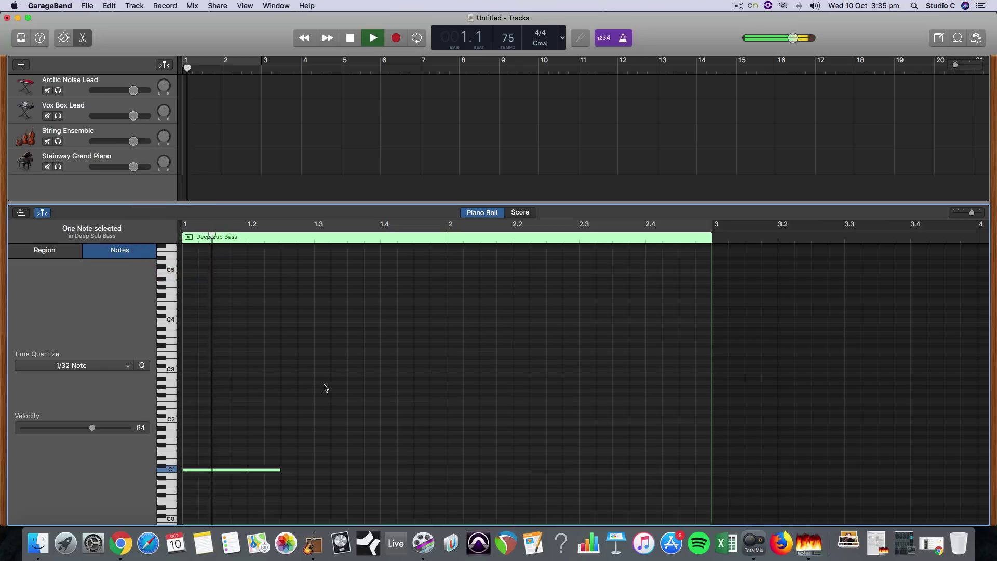
key(space)
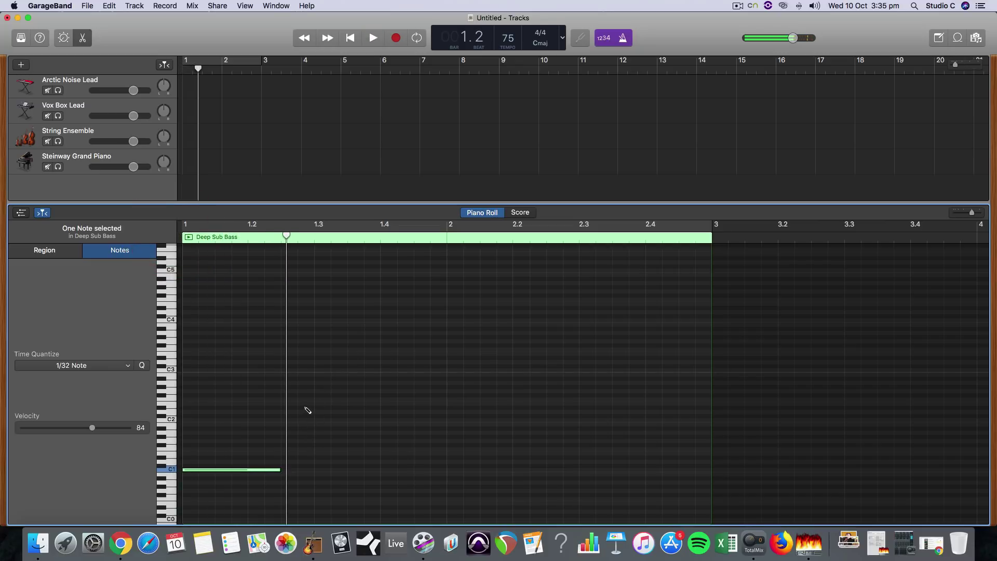
drag(306, 408, 305, 421)
drag(395, 419, 323, 458)
drag(258, 471, 408, 470)
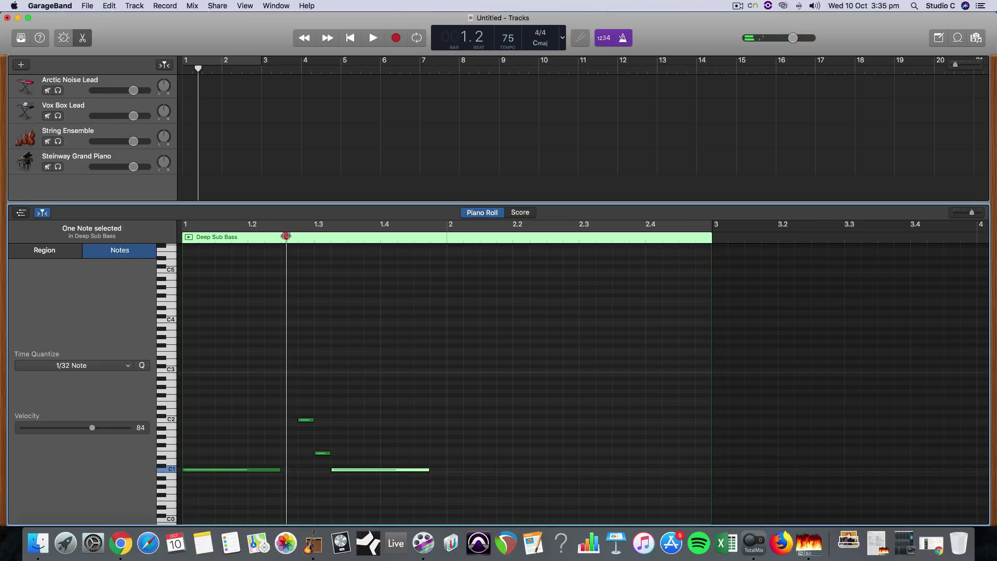
Play back the line, shift the three newer notes to start at beat 1.3, and lengthen the opening C1 note to two beats
drag(286, 236, 166, 230)
key(space)
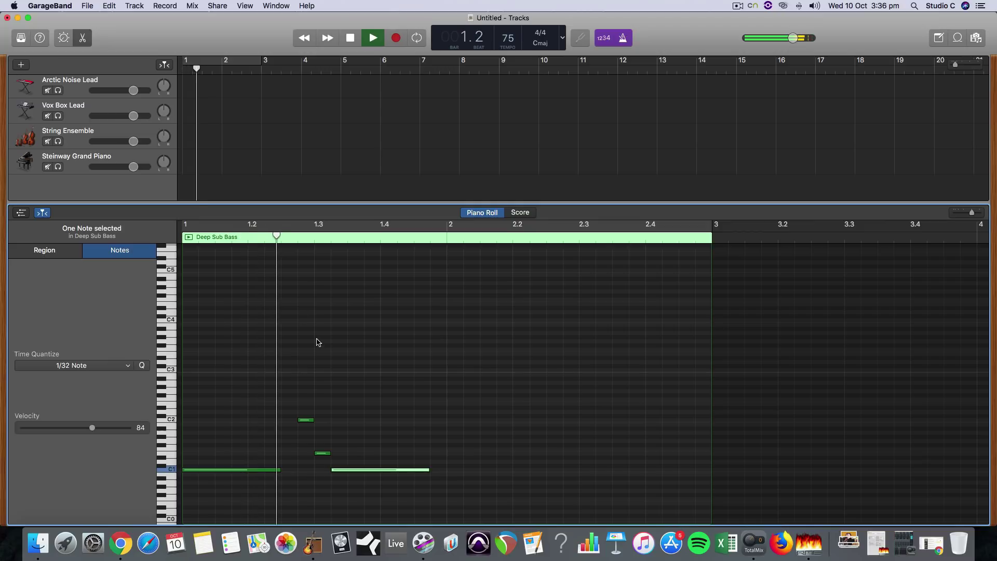
key(space)
drag(303, 402, 355, 470)
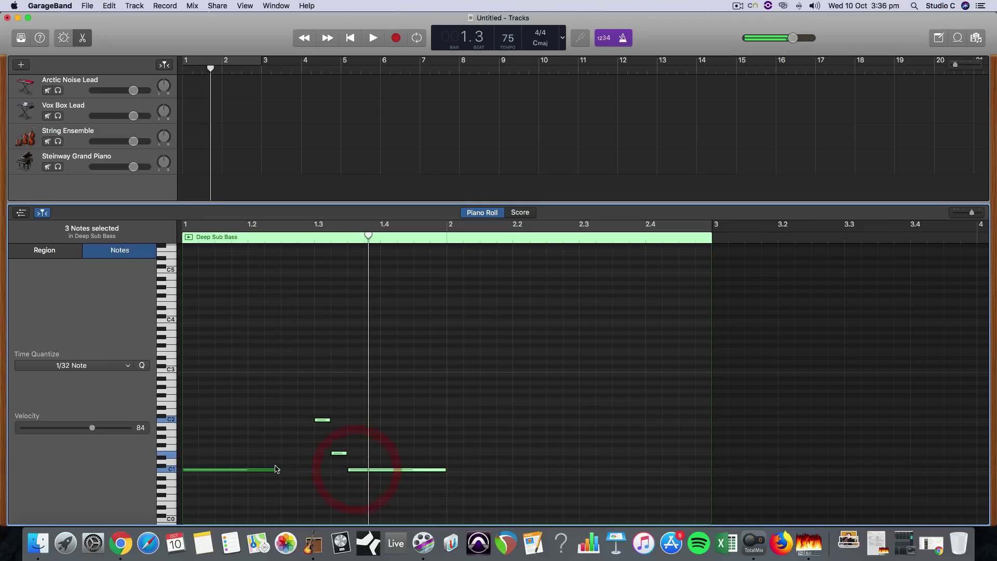
drag(275, 469, 313, 469)
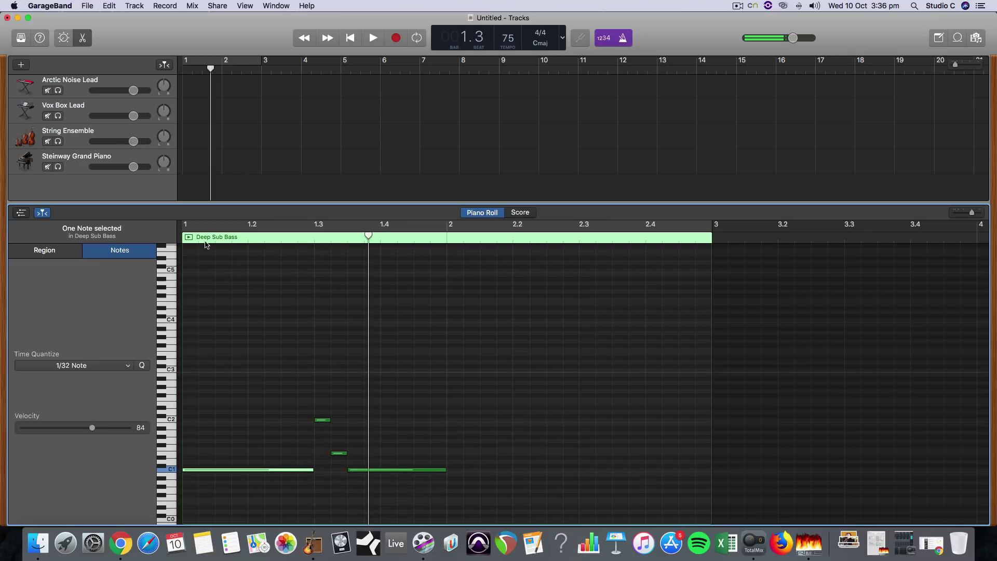
Add a two-beat G♯1 note at the start of bar 2, playing the bass line from the beginning to check it
drag(193, 238, 180, 238)
key(space)
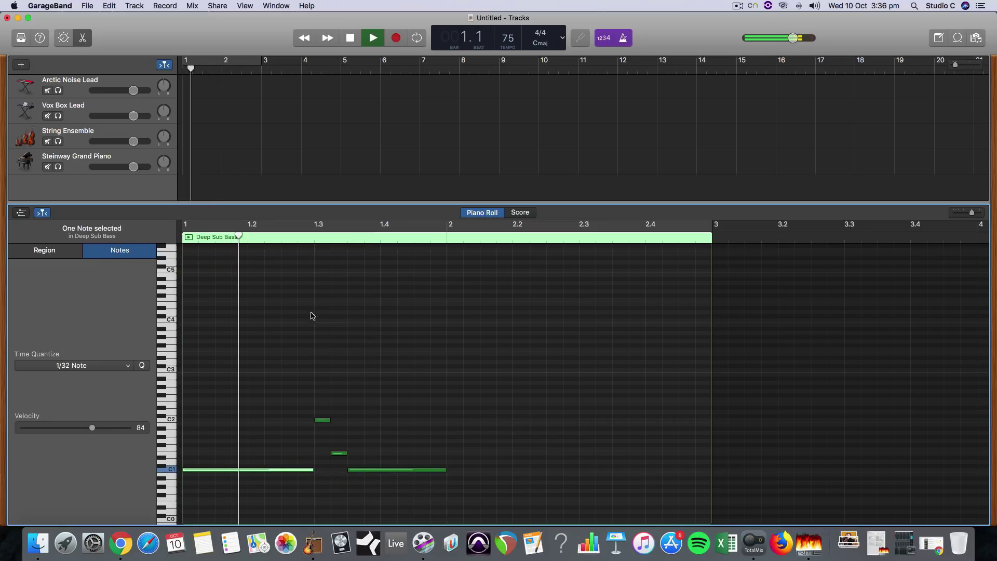
key(space)
super+click(451, 441)
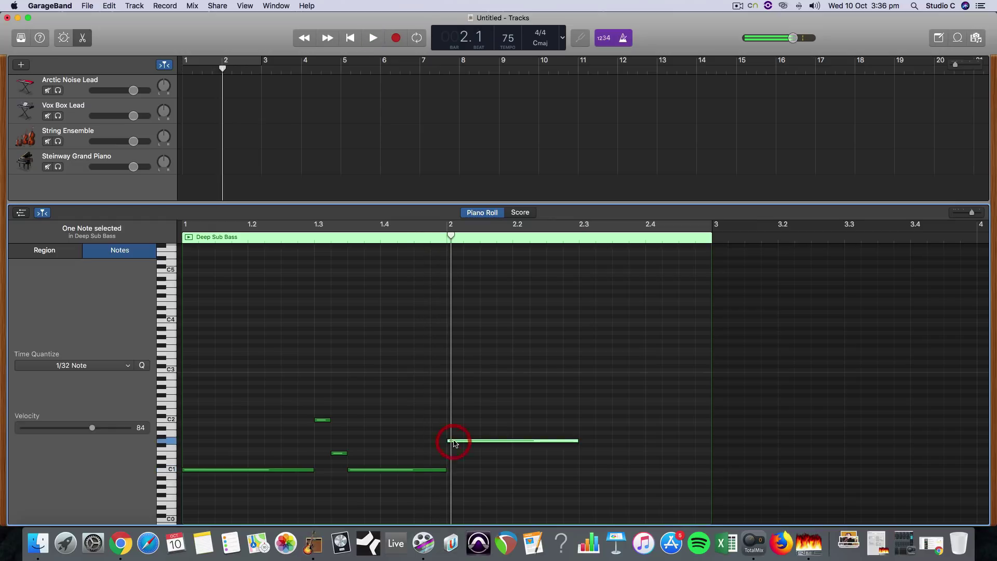
drag(455, 442, 460, 438)
drag(571, 438, 565, 439)
key(space)
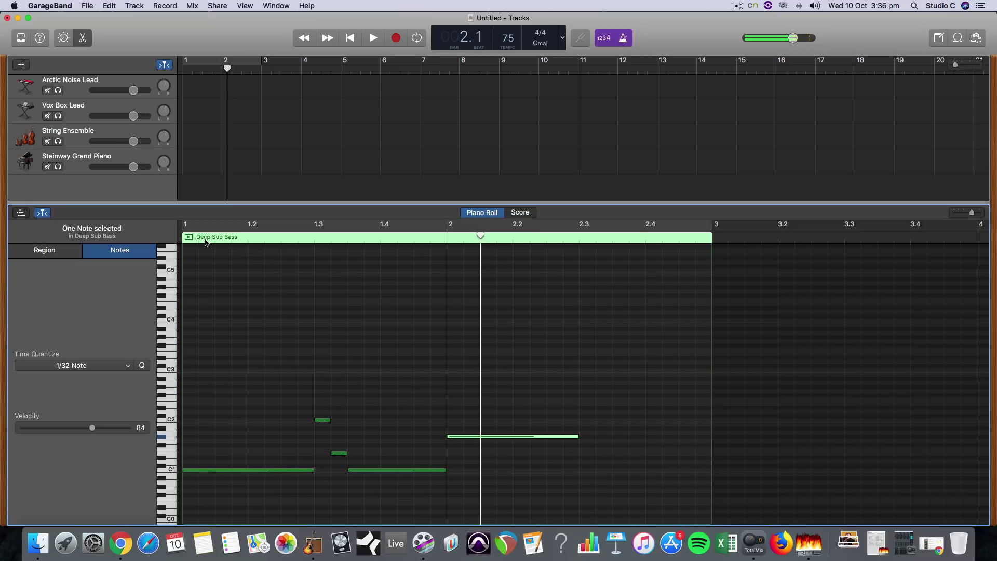
click(186, 242)
key(space)
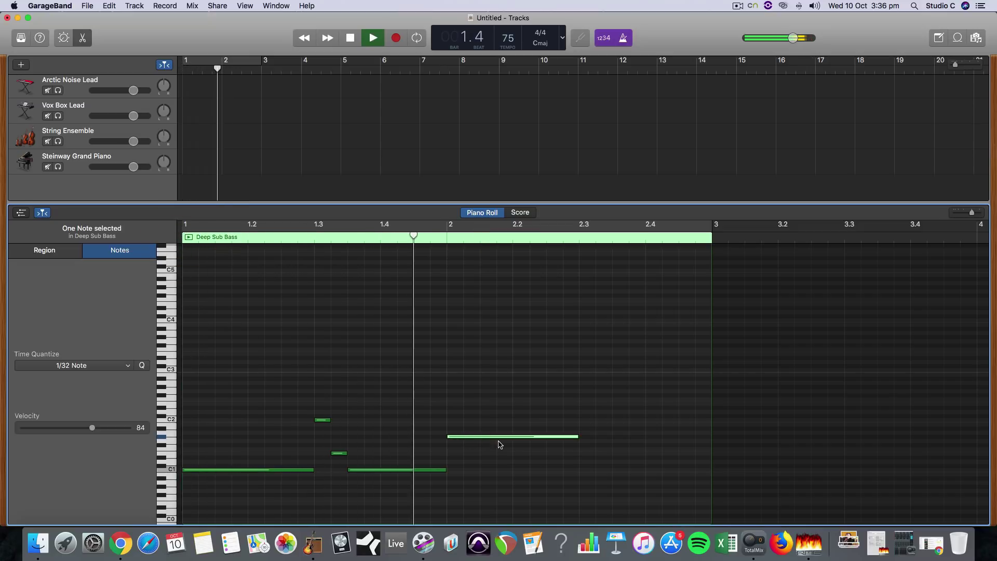
key(space)
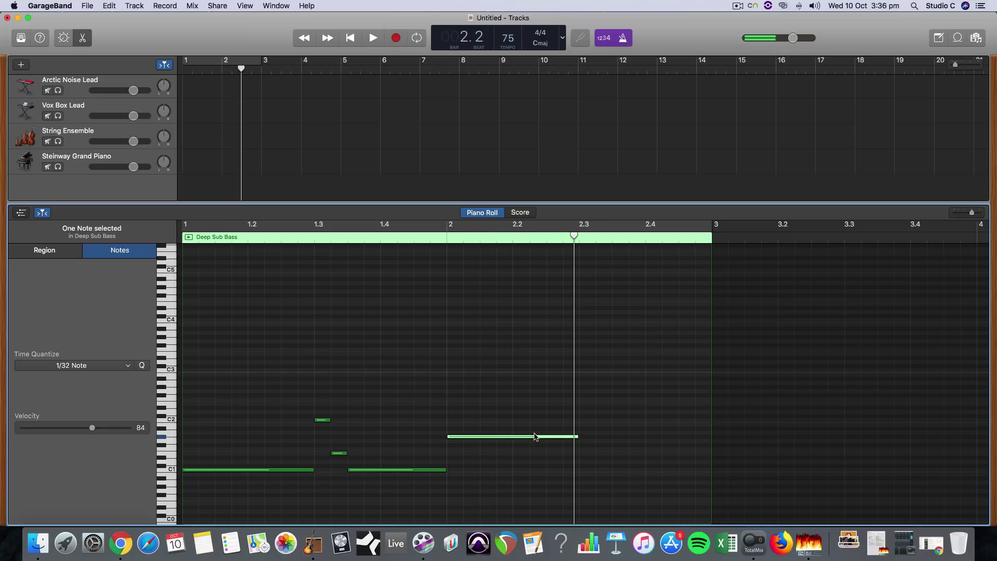
Play from beat 1.3 and add a quarter-beat D1 note at beat 2.3, followed by a three-quarter-beat E1 note
click(332, 237)
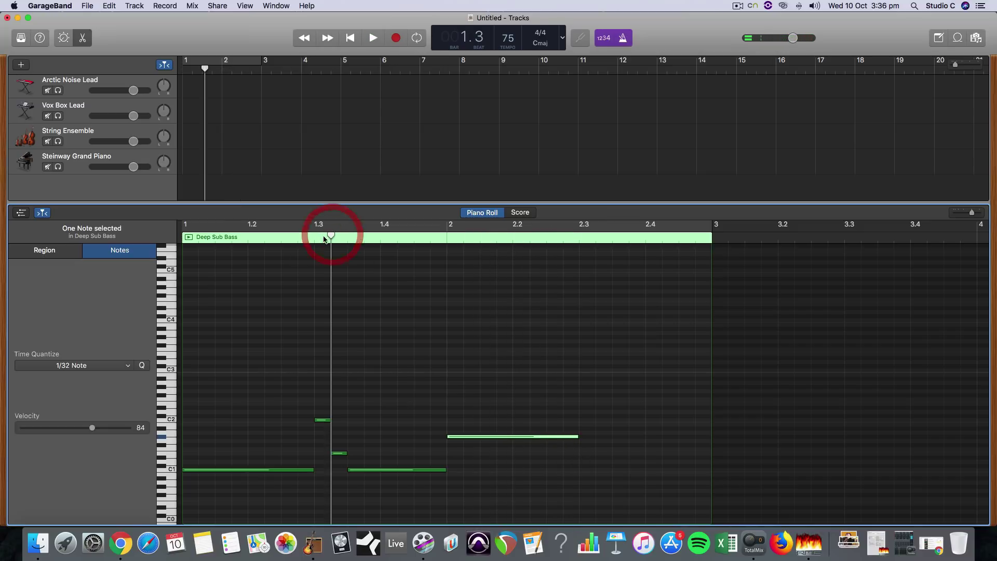
key(space)
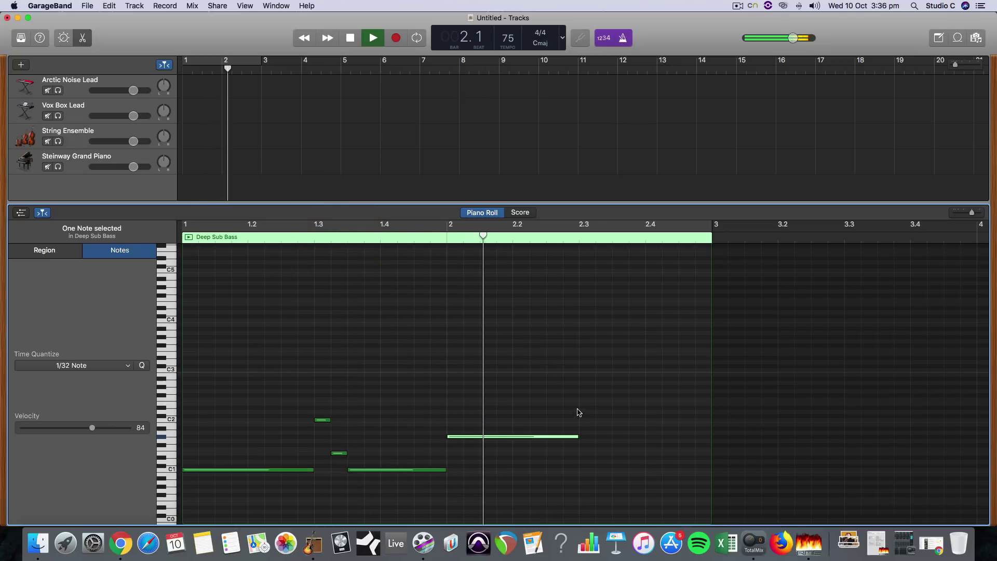
key(space)
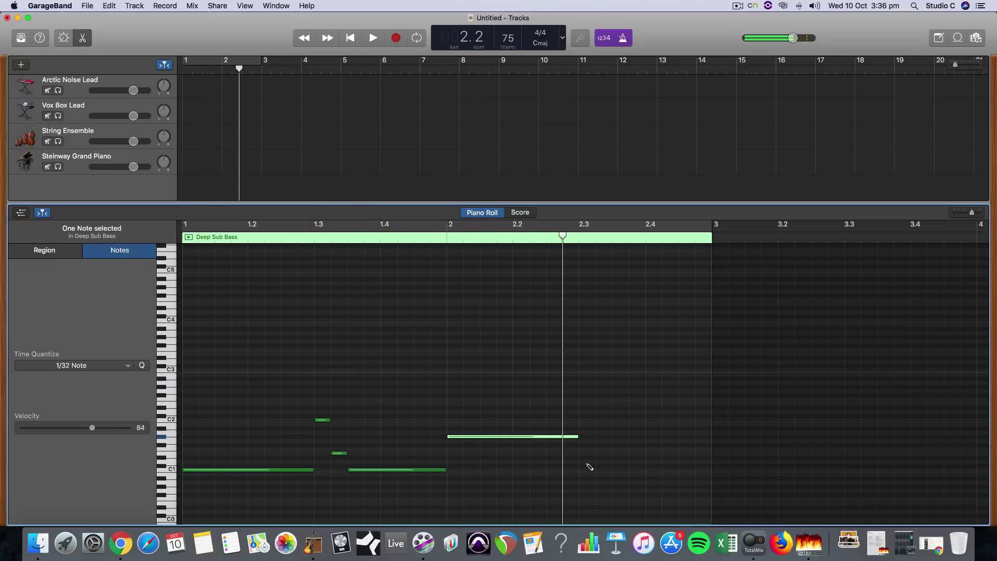
click(584, 461)
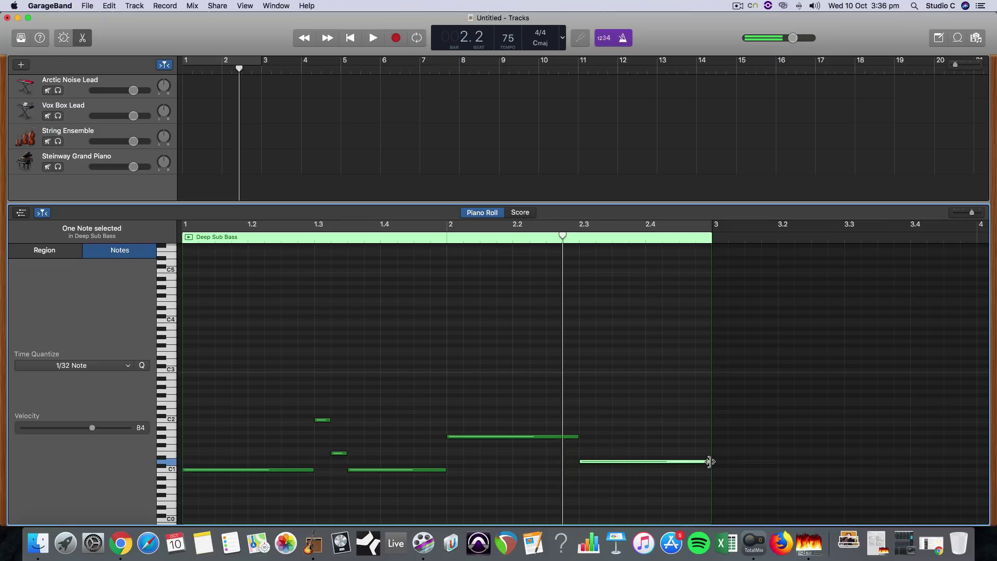
drag(709, 461, 643, 453)
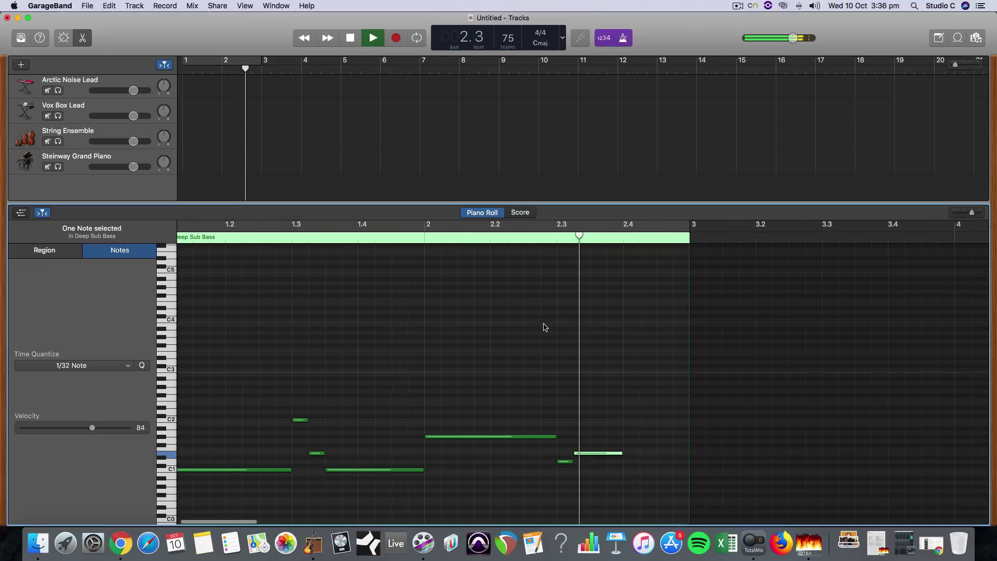
Raise the last E1 note in bar 2 to F1, playing the end of the line before and after the change
key(space)
click(375, 238)
key(space)
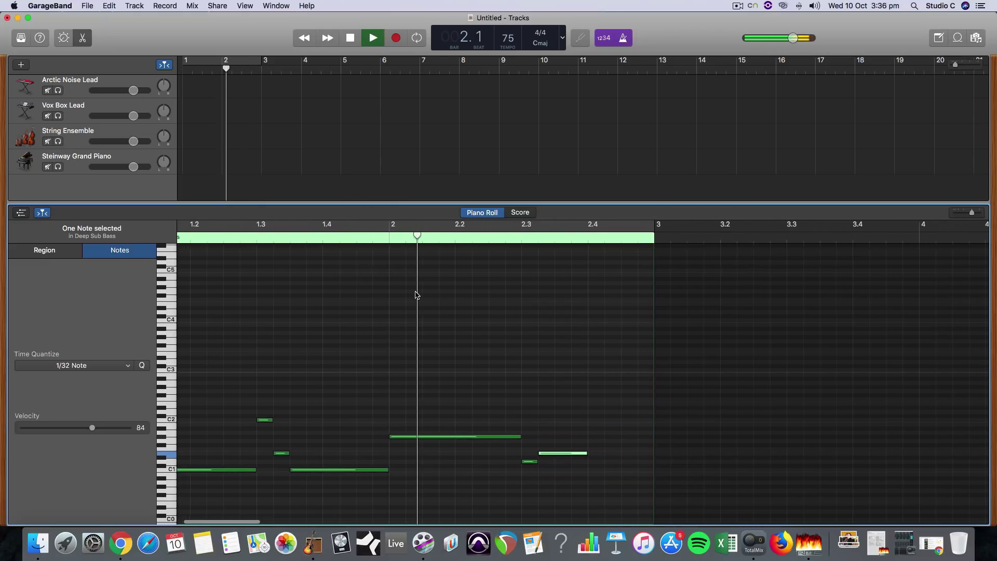
key(space)
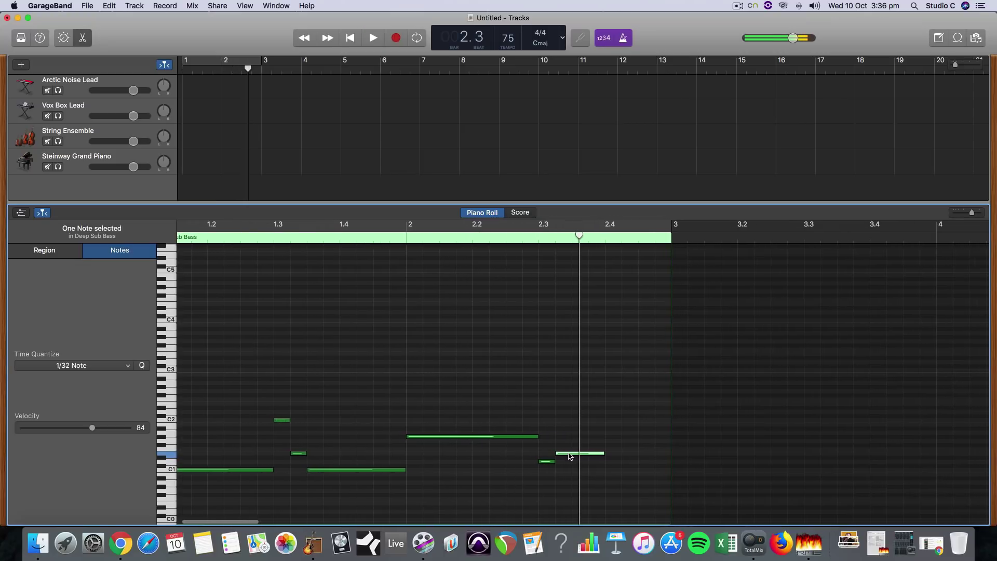
drag(567, 454, 568, 450)
click(389, 234)
key(space)
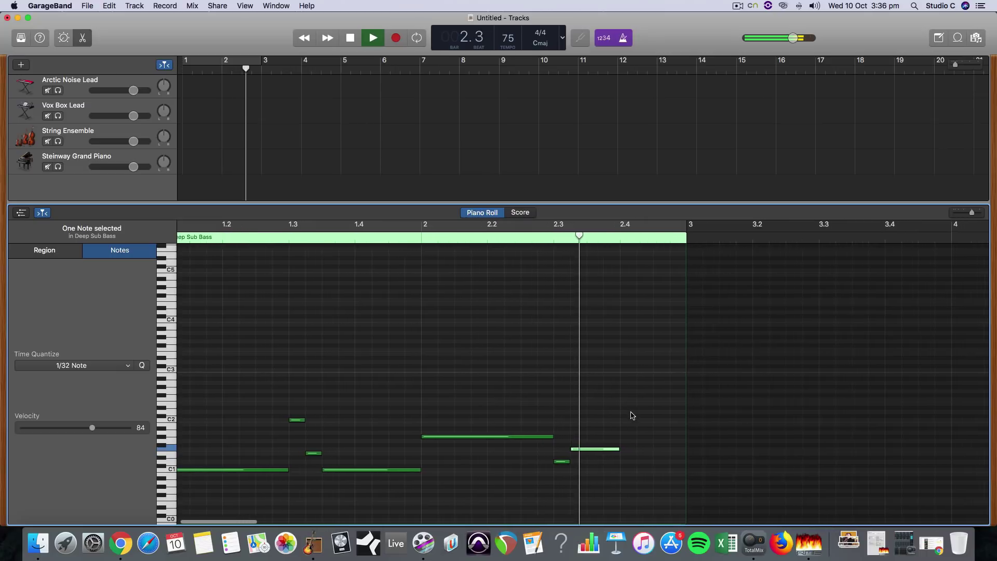
key(space)
Complete bar 2 with a one-beat F1 and a closing three-quarter-beat D1 note, and quantize all the bass notes to 1/32
drag(567, 450, 671, 488)
scroll(292, 373, left, 3)
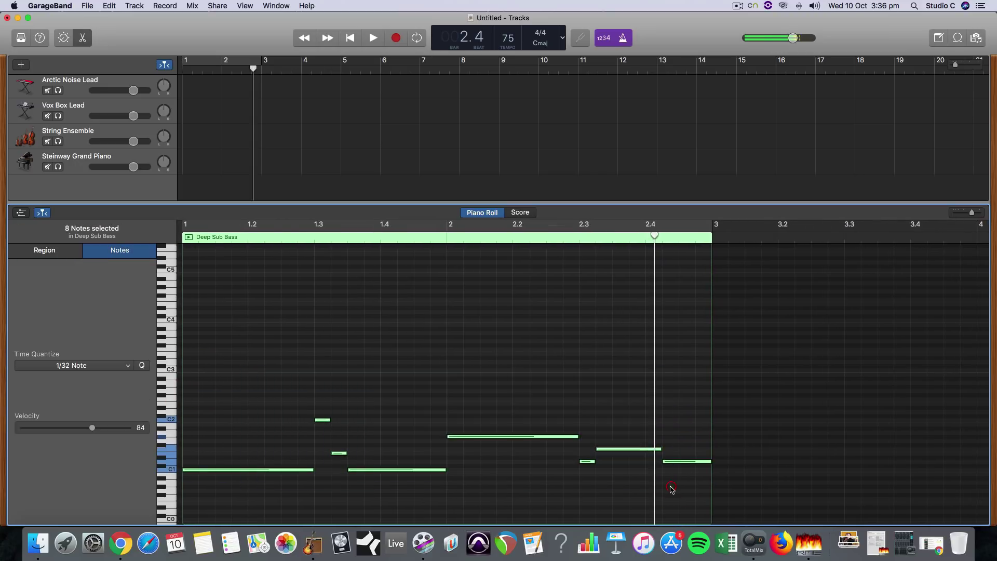
click(142, 366)
Loop bars 1 and 2 to hear the quantized bass line, and shrink the Piano Roll so all tracks show
key(space)
key(space)
click(366, 225)
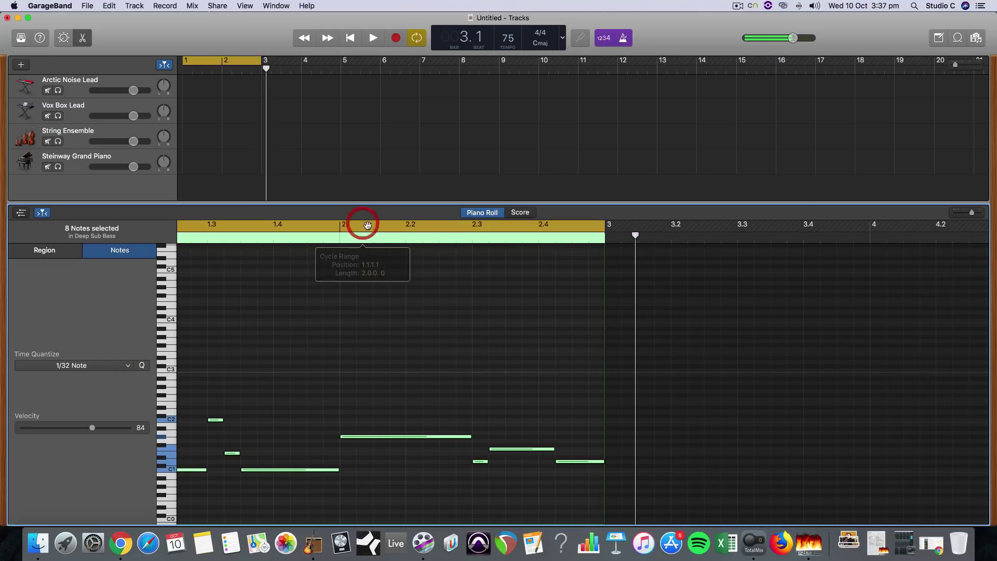
key(space)
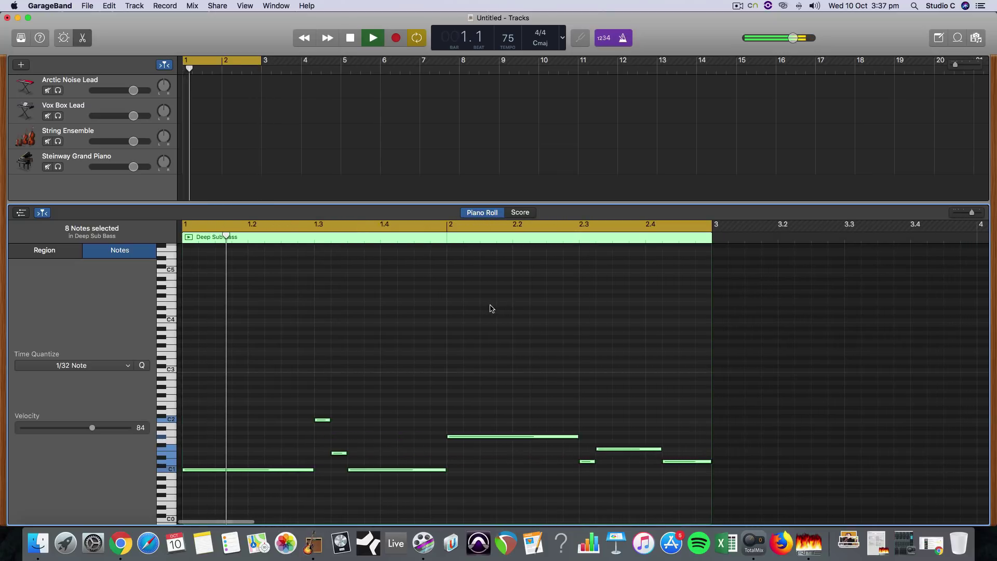
drag(462, 203, 459, 344)
key(space)
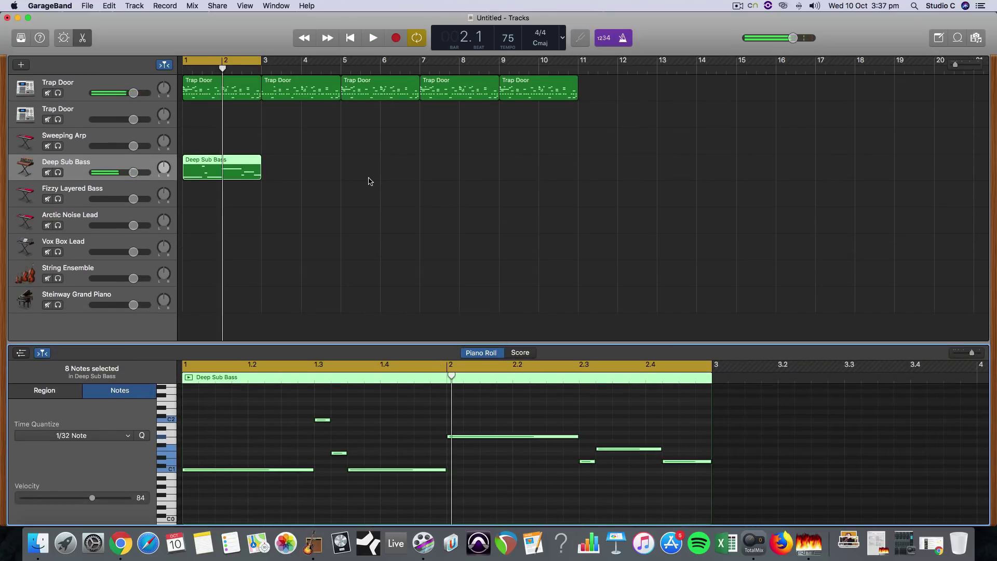
Paste a copy of the Deep Sub Bass region on its track and align it to start at bar 3
click(249, 163)
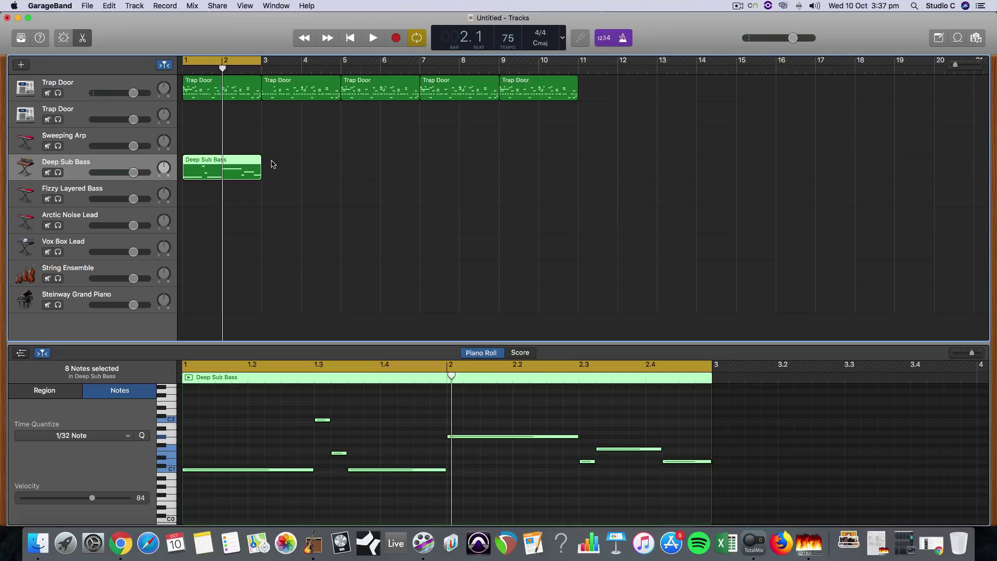
click(263, 68)
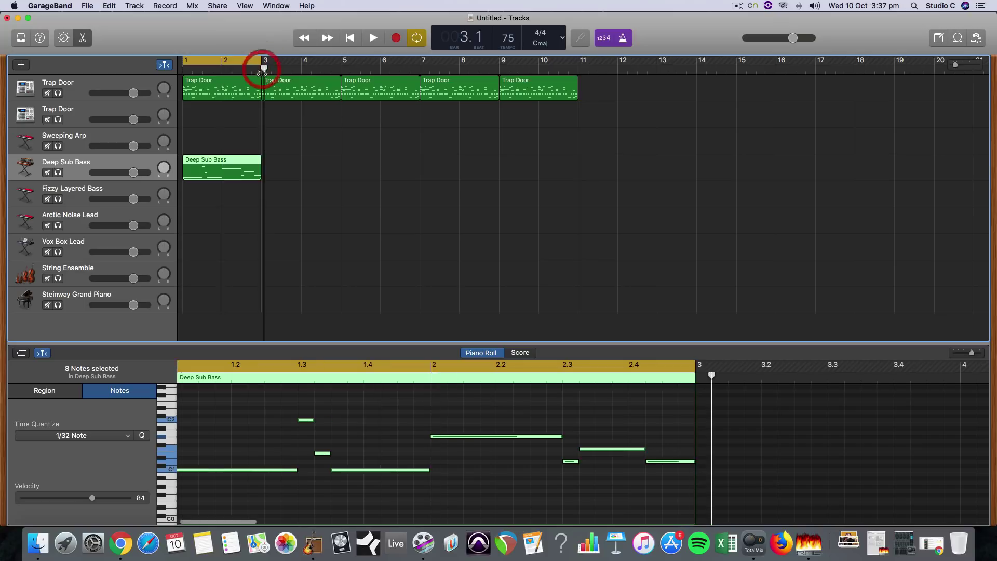
key(super+v)
mouse_move(281, 164)
mouse_down()
mouse_move(383, 171)
mouse_move(312, 154)
mouse_move(275, 183)
mouse_move(284, 180)
mouse_up()
key(super+v)
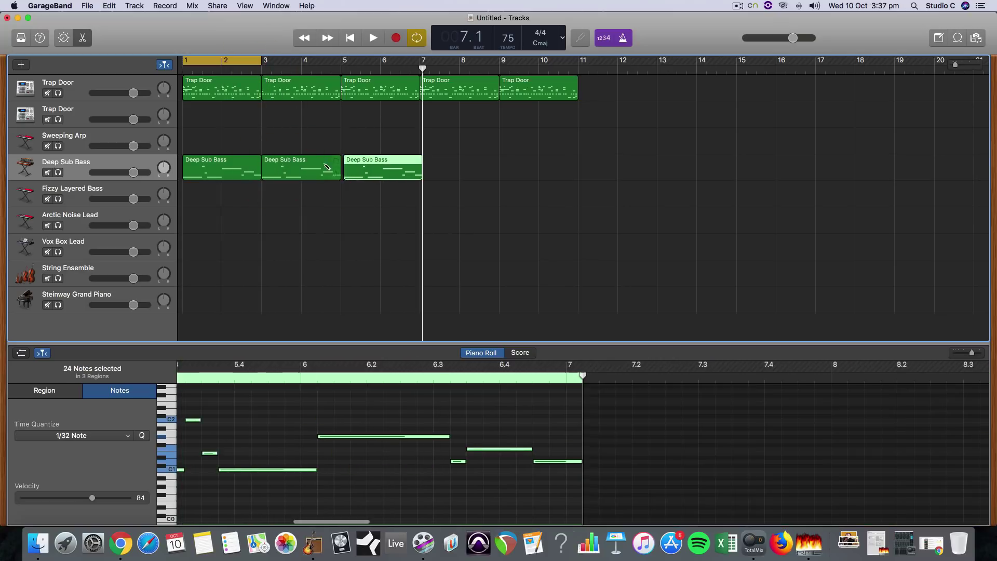
click(389, 162)
key(Delete)
Paste copies of the Deep Sub Bass region at bars 5, 7 and 9, and return the playhead to bar 1
drag(422, 69, 341, 70)
click(351, 165)
key(super+v)
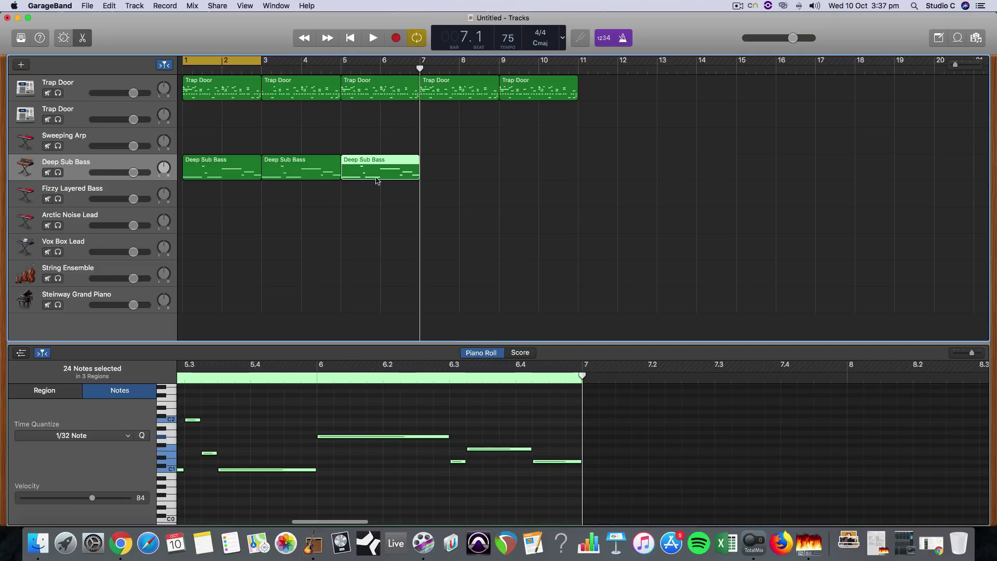
key(super+v)
key(super+v)
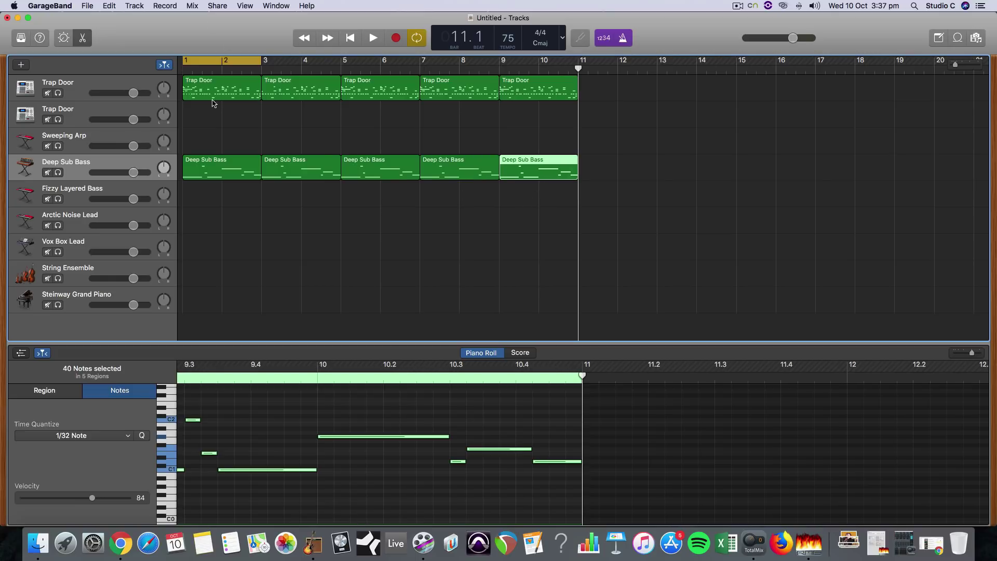
click(179, 64)
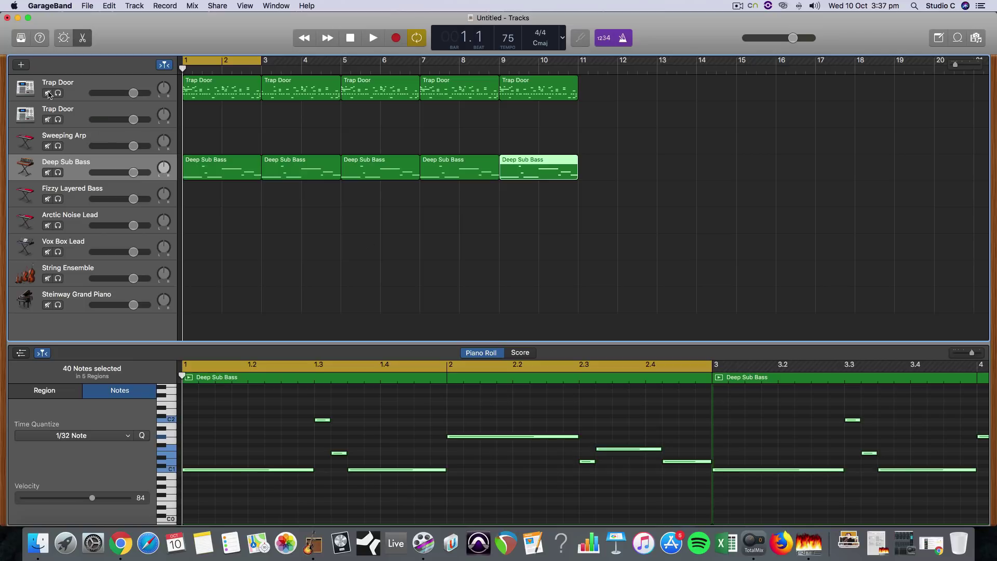
Open the sound Library and replace the Vox Box Lead track's sound with the Cosmic Ascent pad, trying 8th Wonder first
click(20, 38)
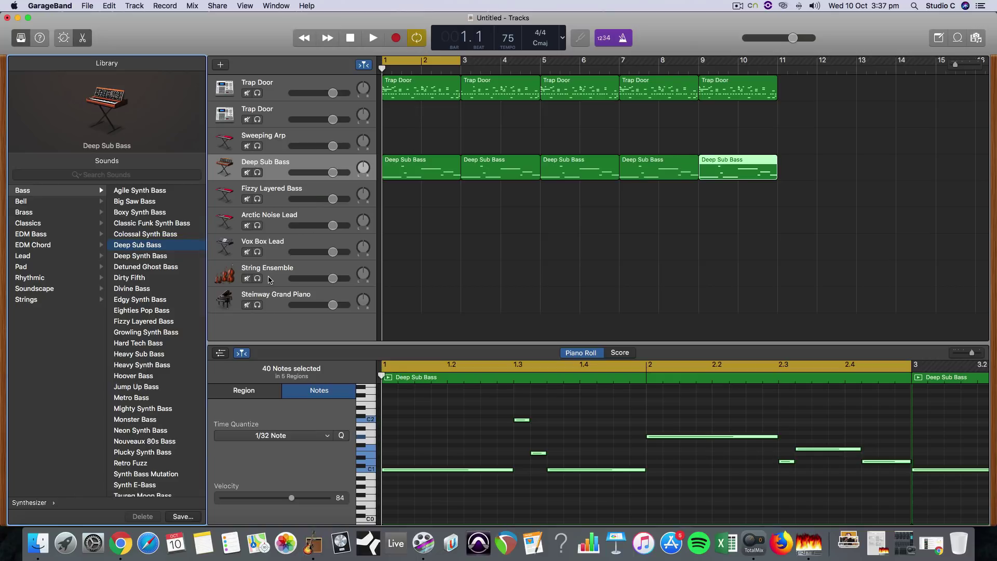
click(287, 273)
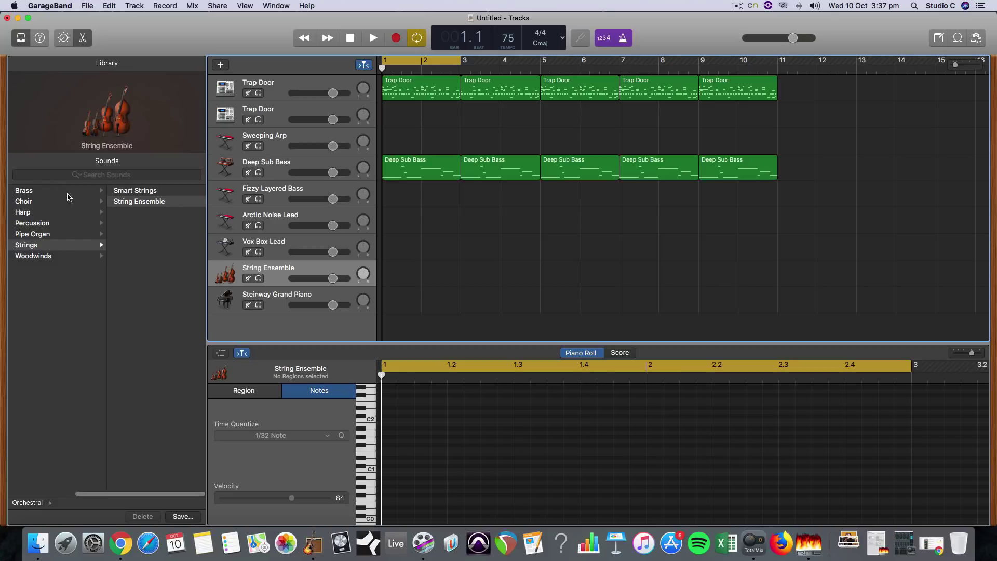
click(285, 247)
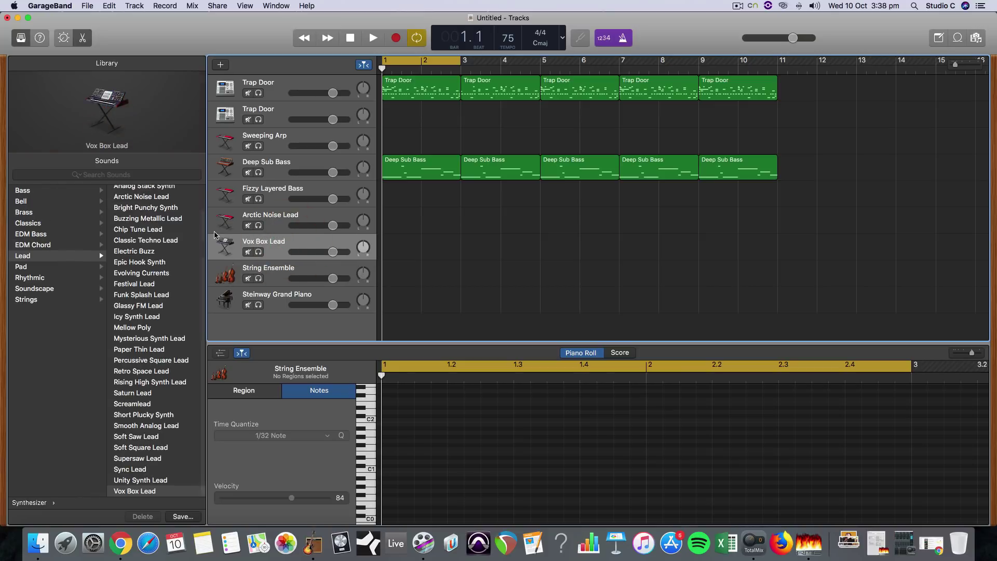
click(23, 266)
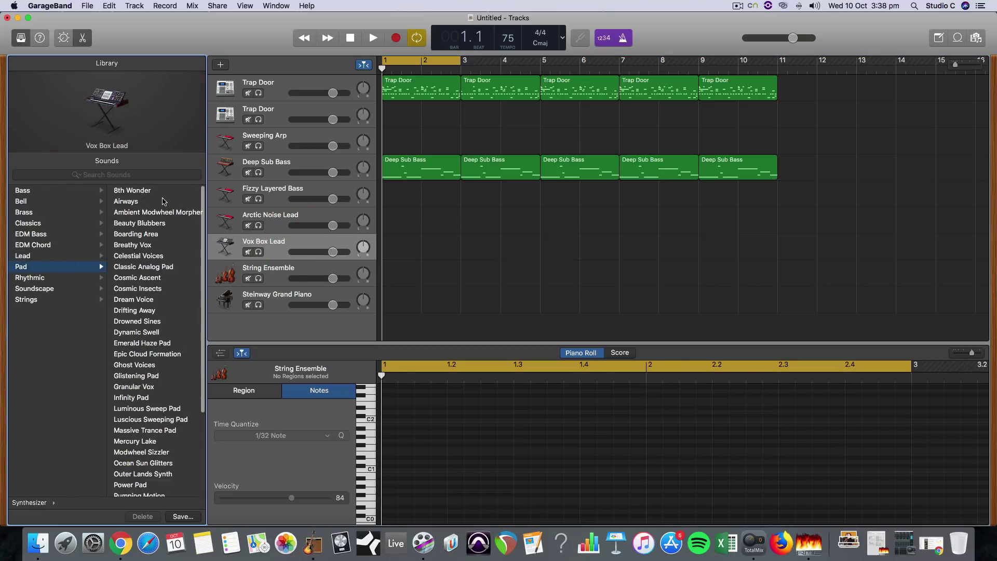
click(150, 193)
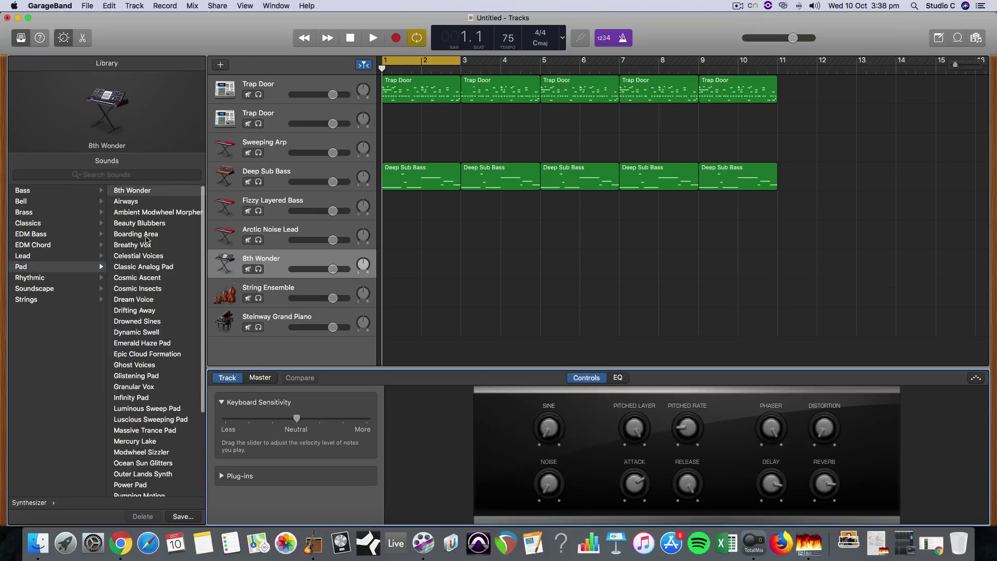
click(149, 278)
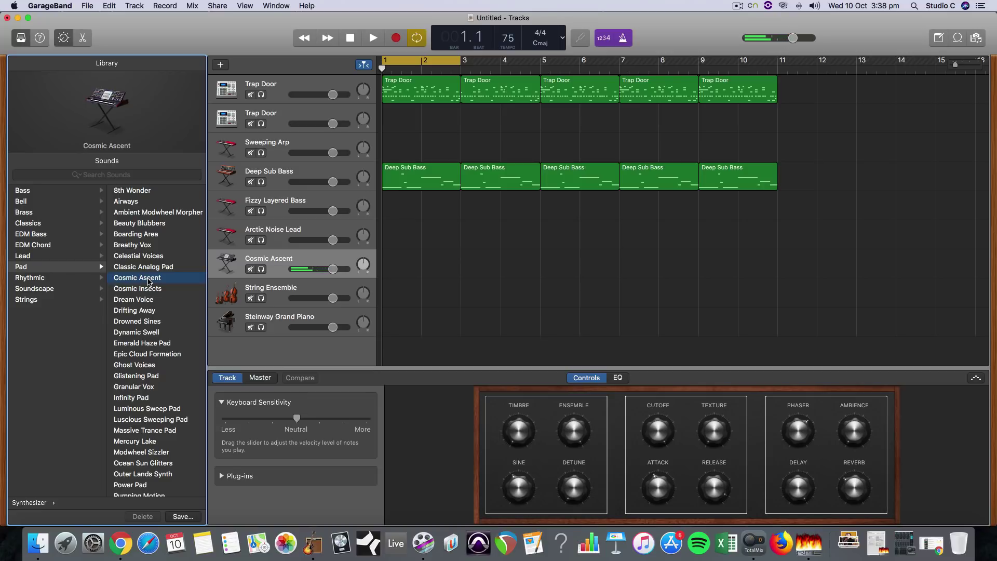
Change the selected pad track's sound to Dream Voice, trying Cosmic Insects first, and turn off cycle playback
click(139, 289)
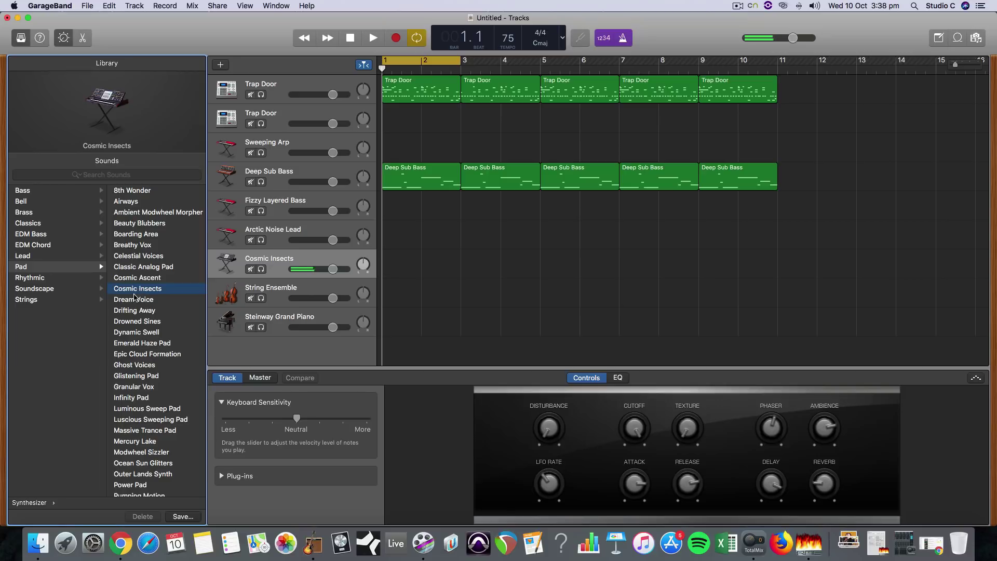
click(134, 299)
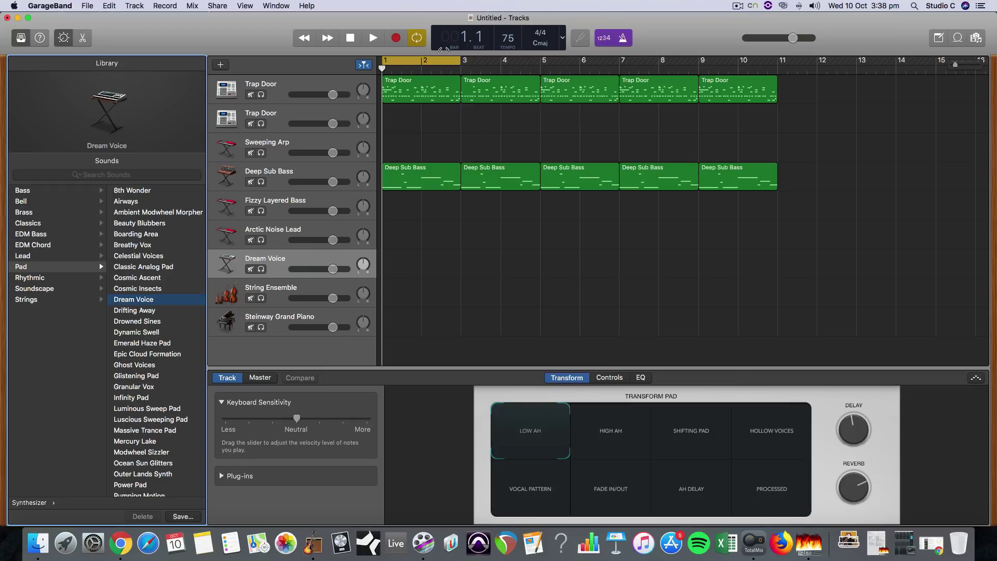
click(418, 40)
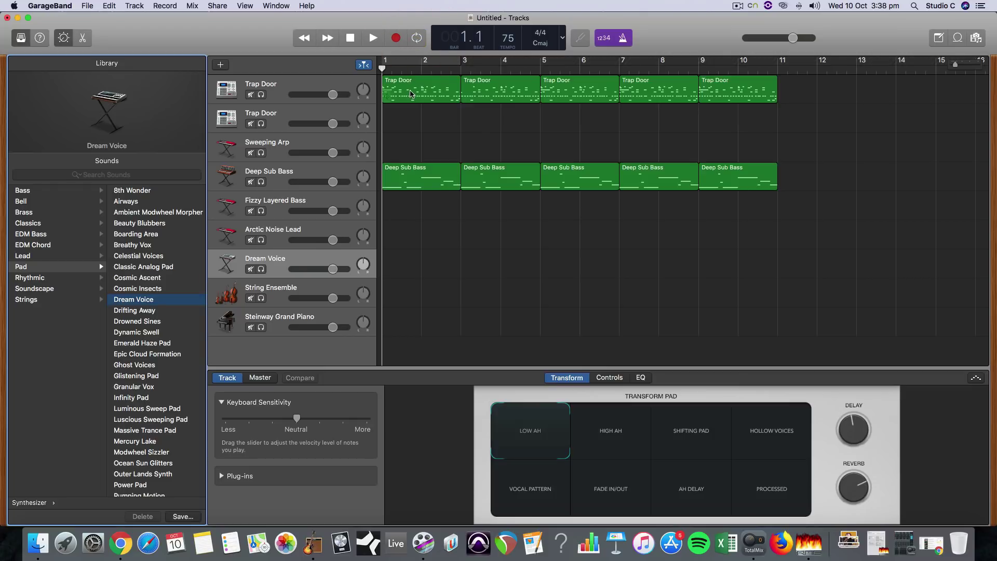
click(396, 39)
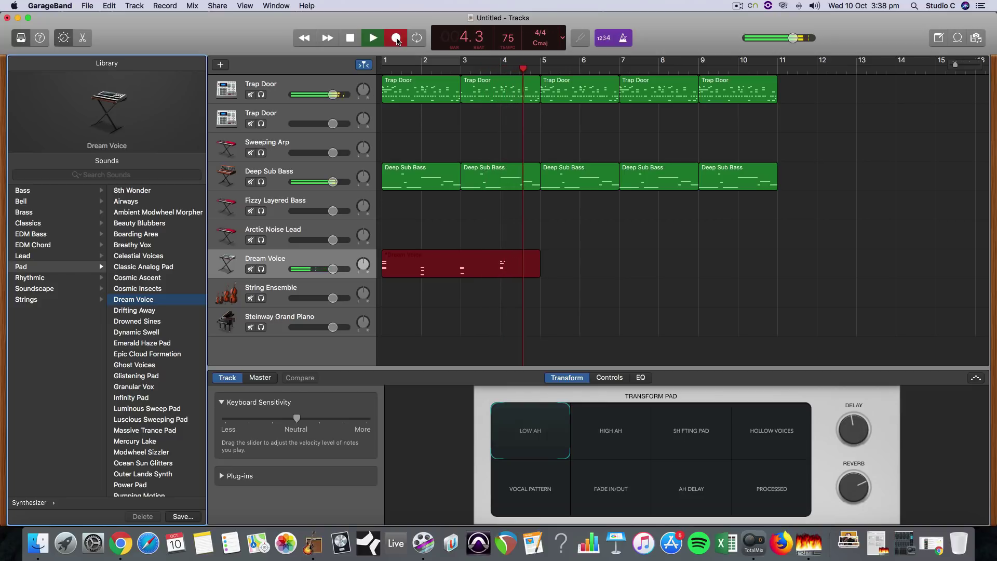
key(space)
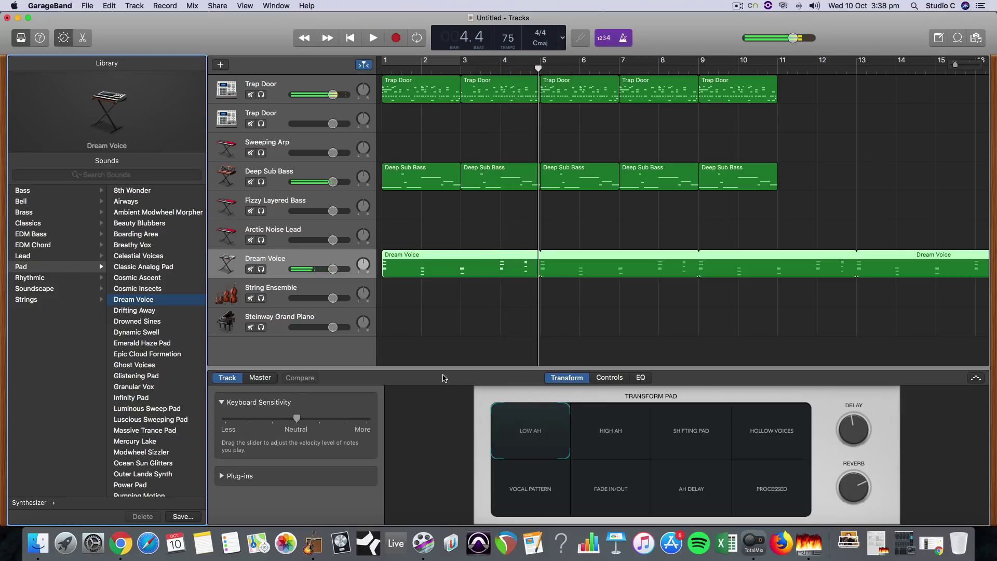
click(457, 256)
key(Delete)
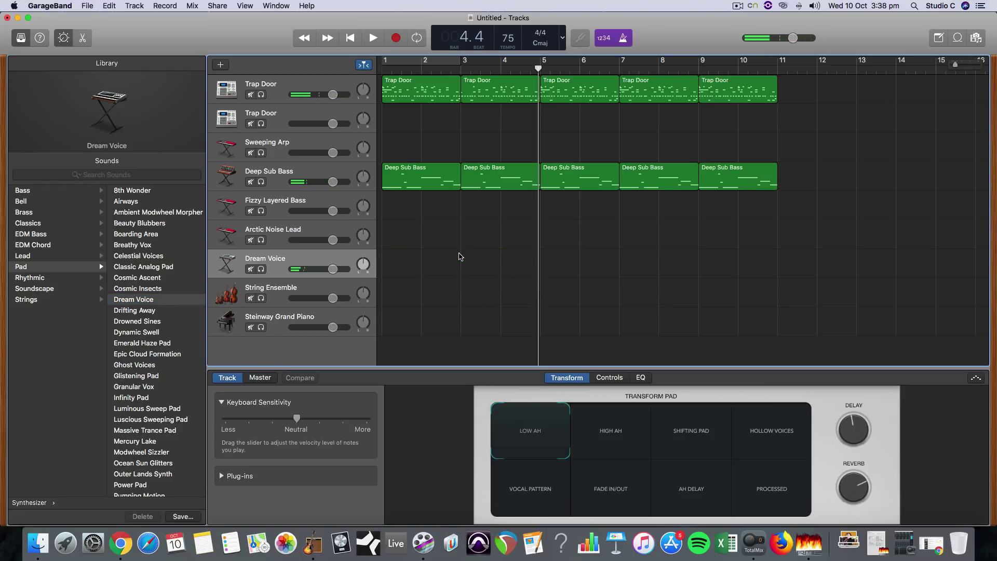
Record a Dream Voice pad part from bar 1 until just past the start of bar 5
click(348, 38)
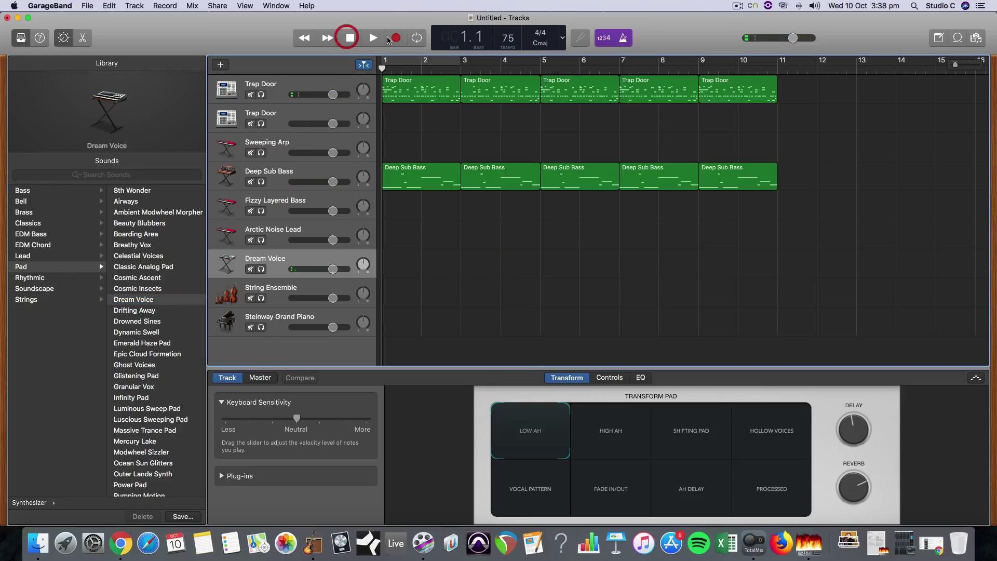
click(396, 38)
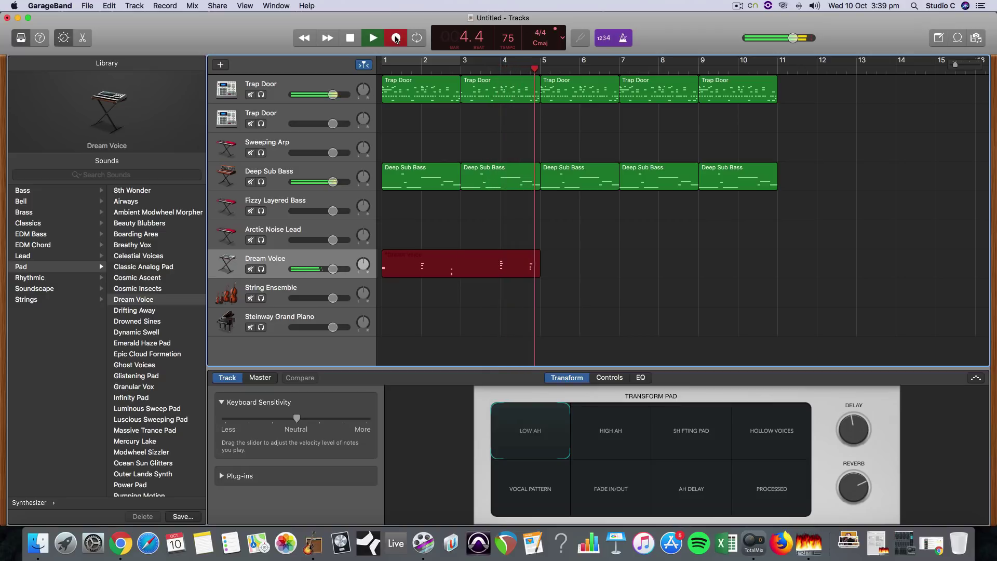
click(395, 39)
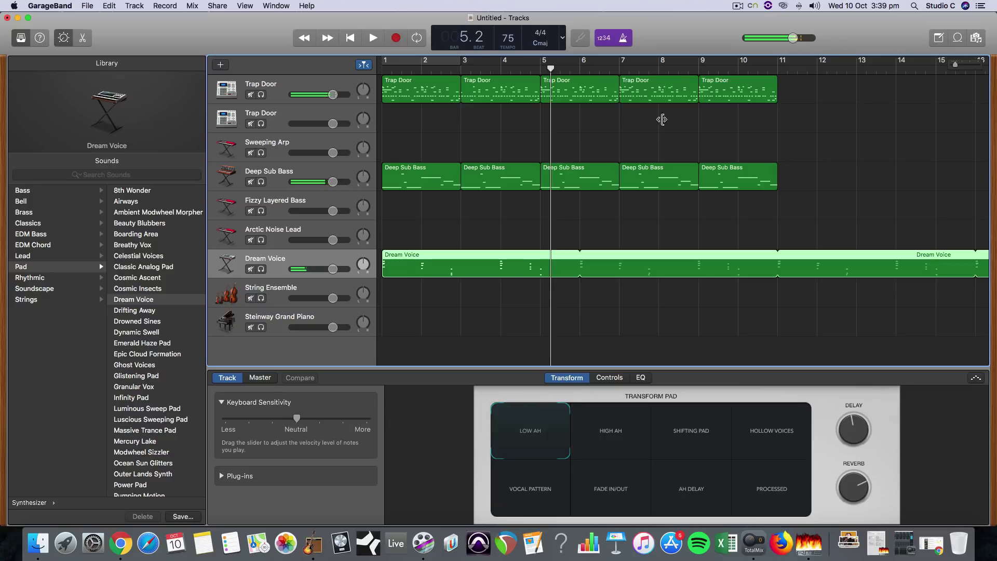
Remove the looped repeats from the Dream Voice region and shorten it to four bars, ending at bar 5
drag(954, 67, 952, 66)
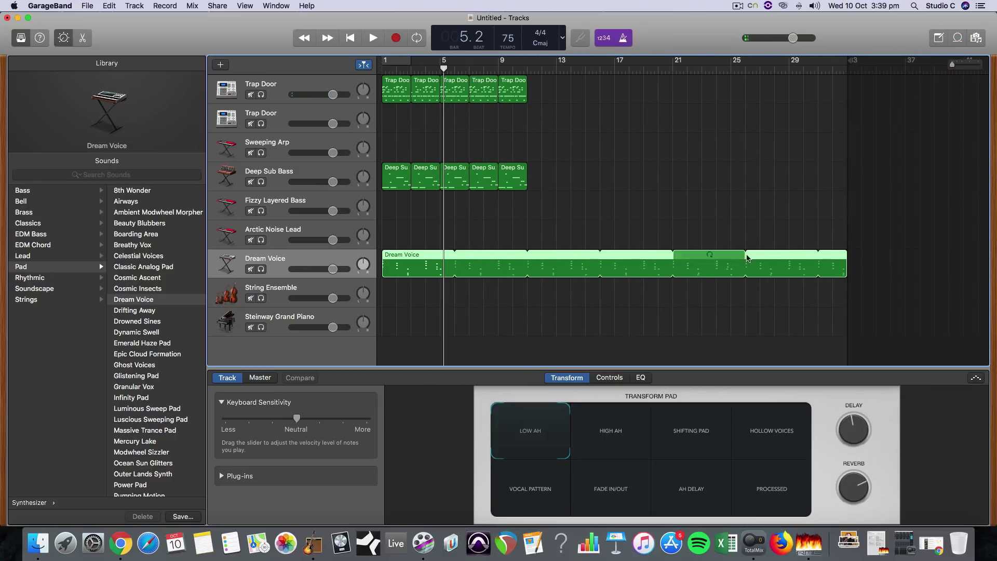
drag(843, 256, 456, 258)
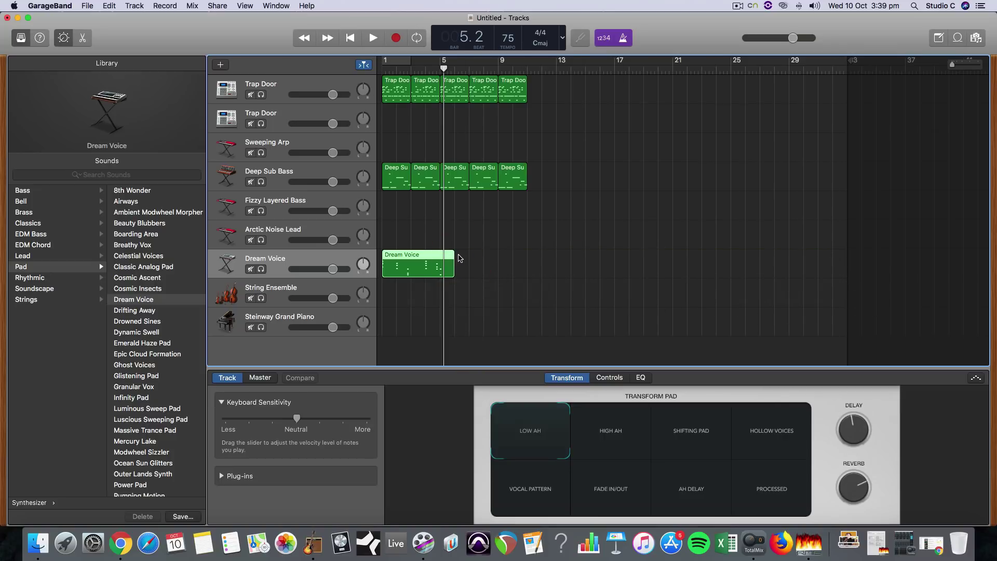
drag(952, 65, 956, 66)
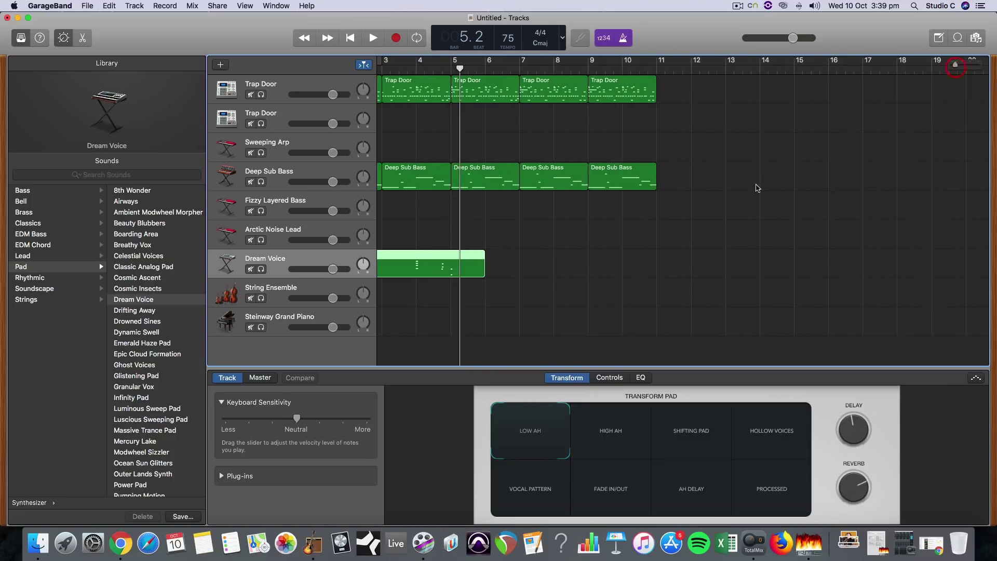
scroll(727, 218, left, 4)
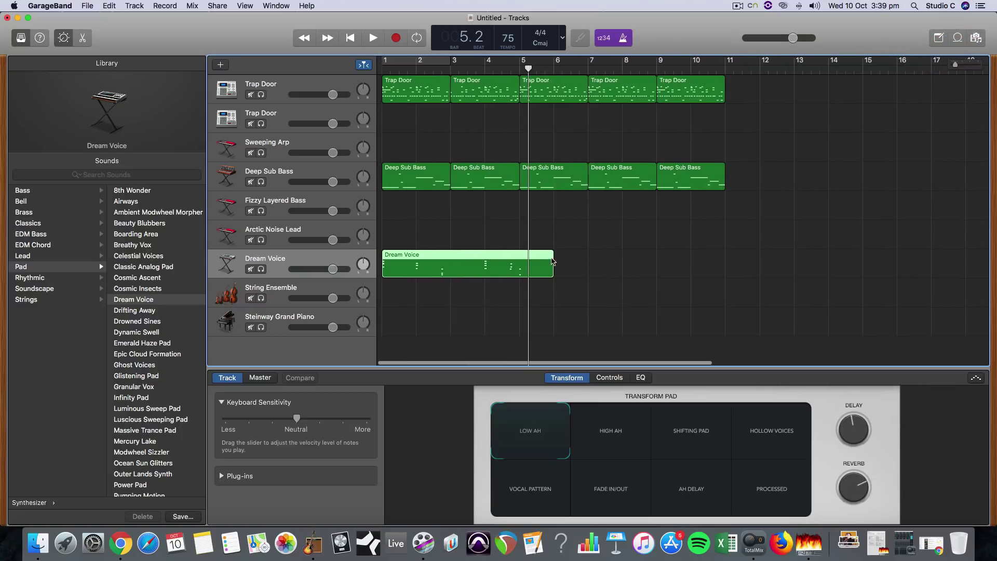
drag(552, 255, 520, 270)
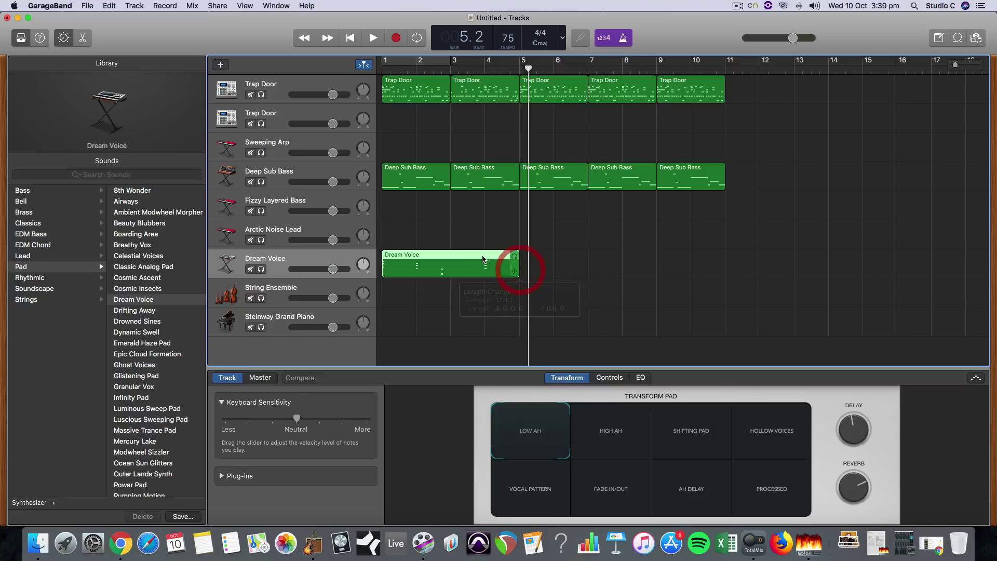
Copy the four-bar Dream Voice region and paste it on the same track at bar 5
click(483, 259)
drag(529, 71, 520, 72)
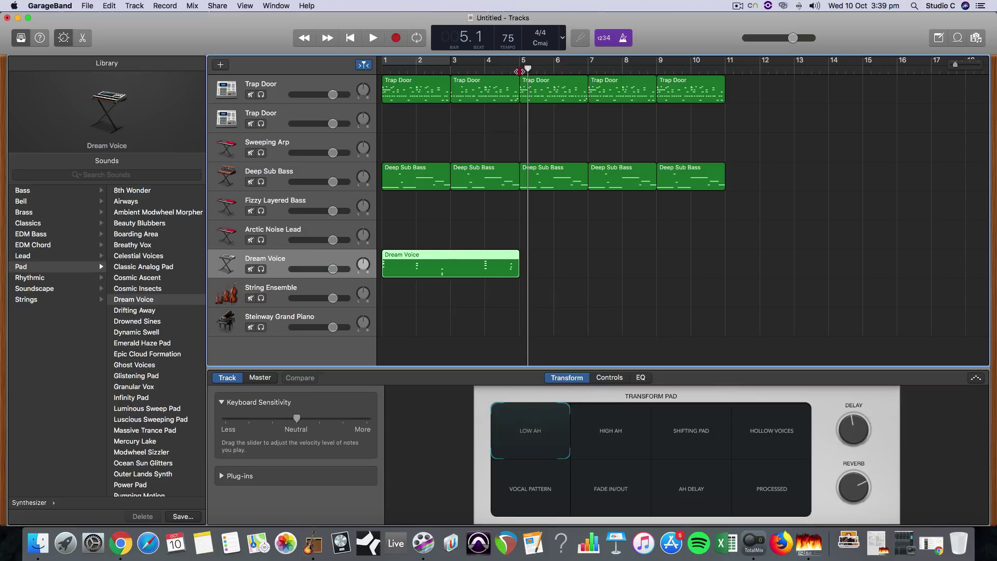
key(super+c)
key(super+v)
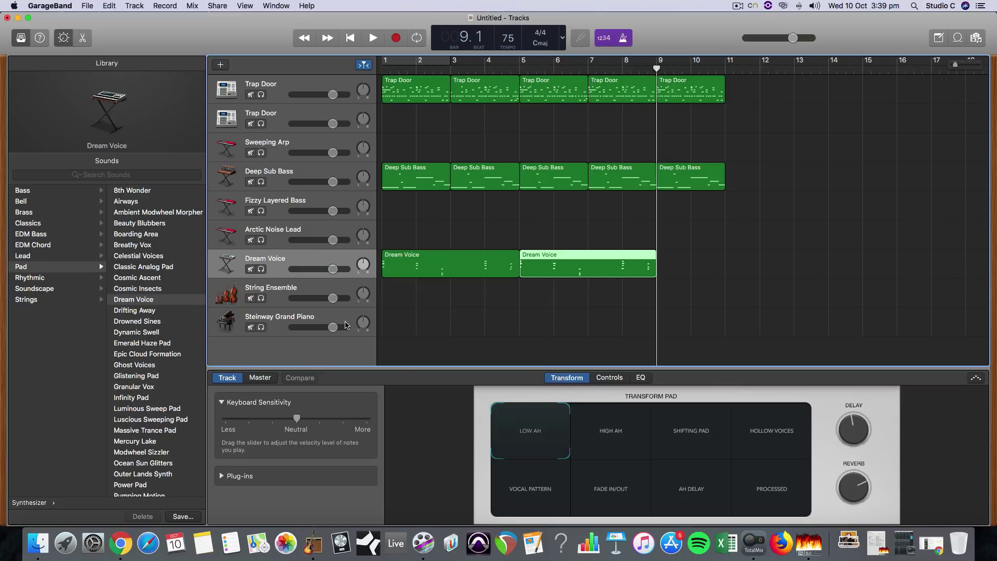
Select the Steinway Grand Piano track, return the playhead to bar 1 and raise the piano's Reverb
click(293, 318)
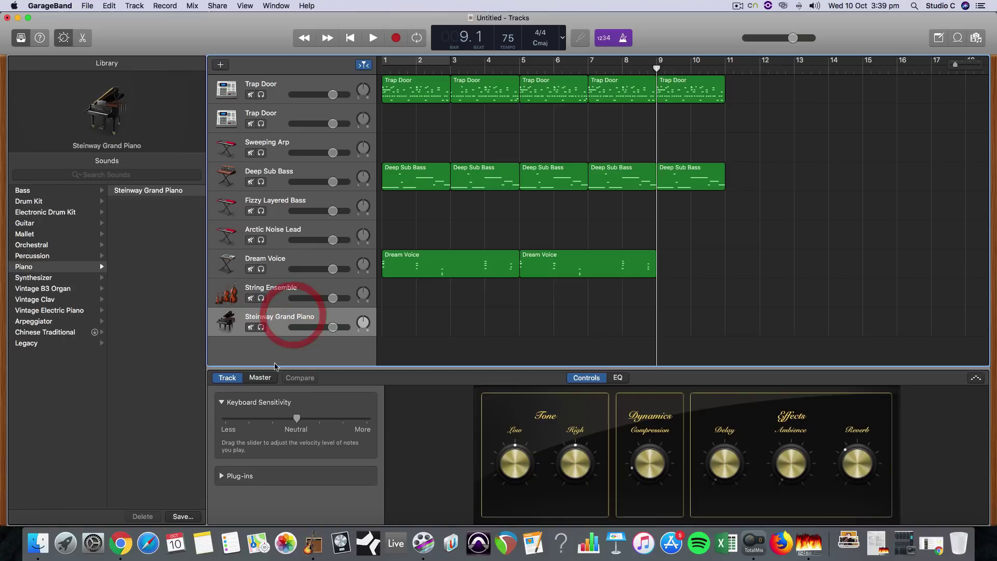
click(371, 39)
click(351, 40)
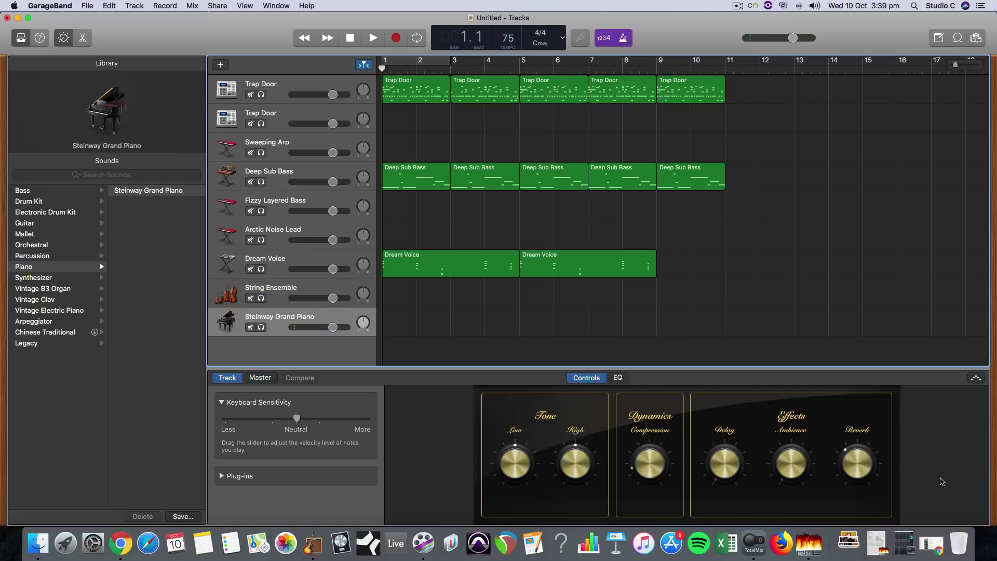
click(867, 445)
drag(871, 414, 873, 409)
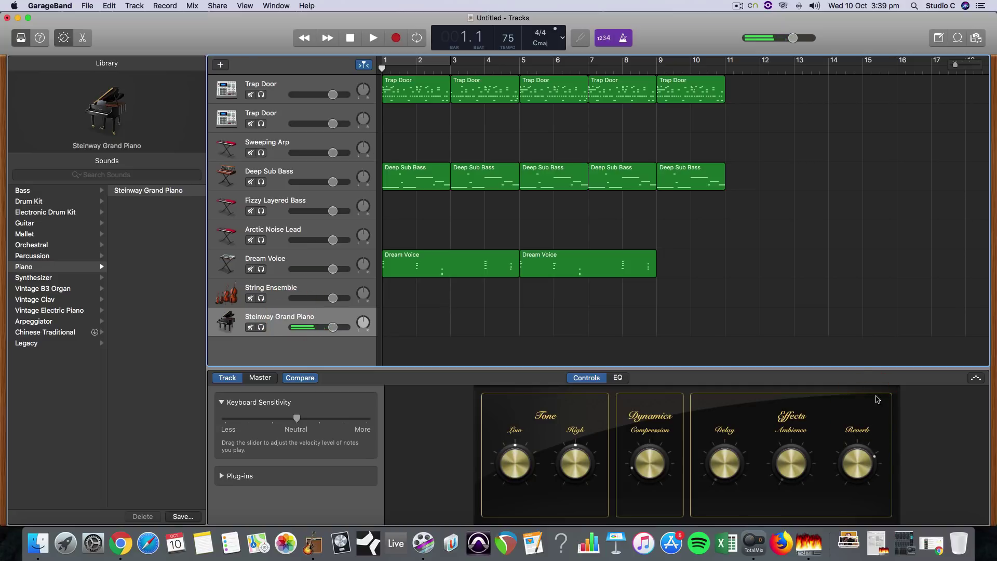
Record an eight-bar Steinway Grand Piano part from bar 1 and remove its looped repeats so it ends at bar 9
click(396, 38)
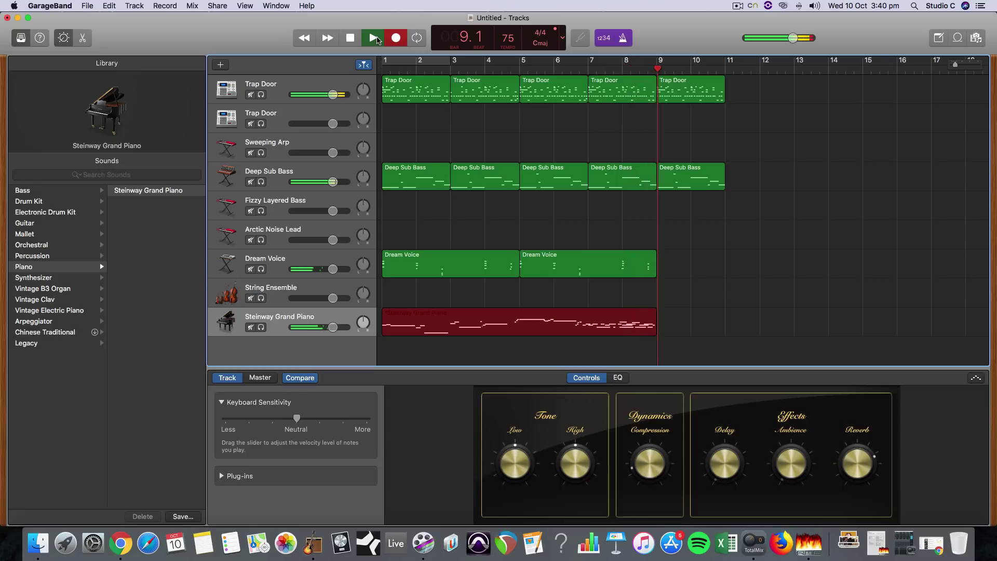
click(374, 38)
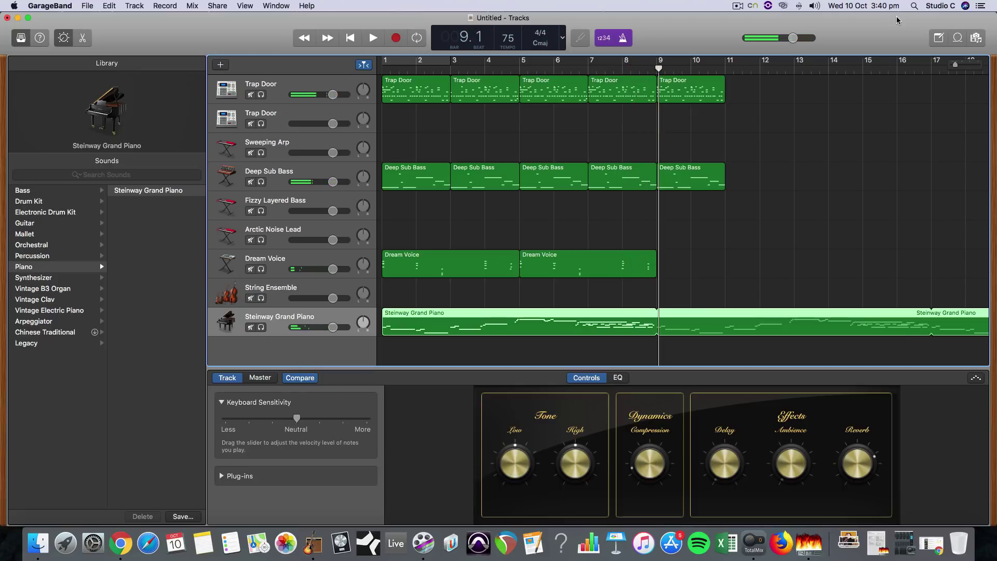
drag(955, 67, 951, 68)
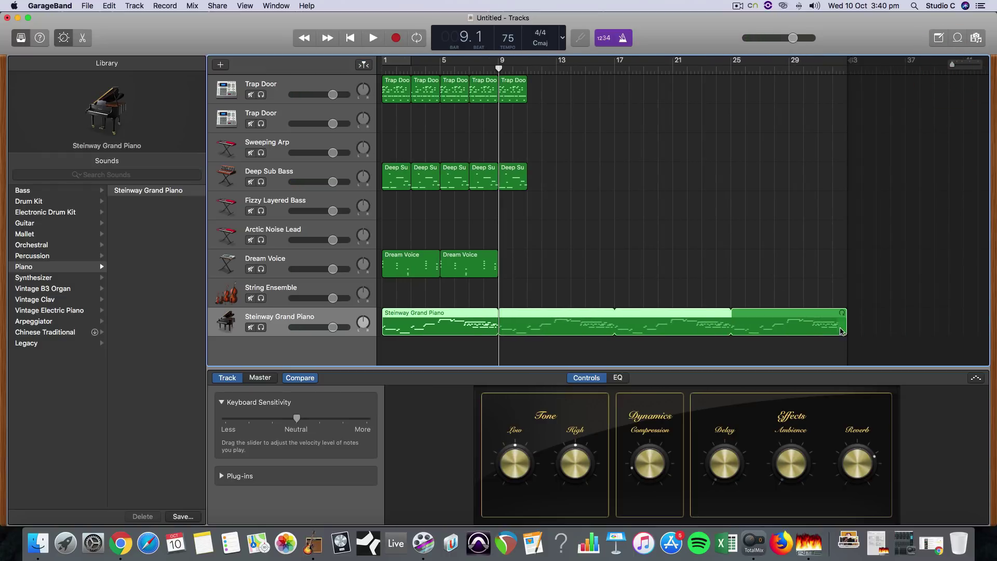
drag(845, 328, 499, 328)
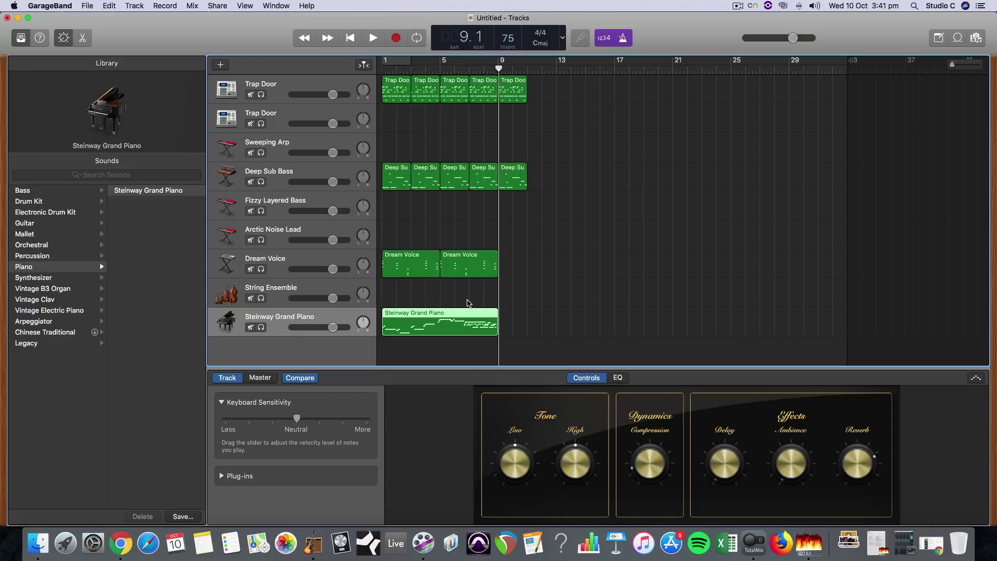
drag(952, 66, 954, 65)
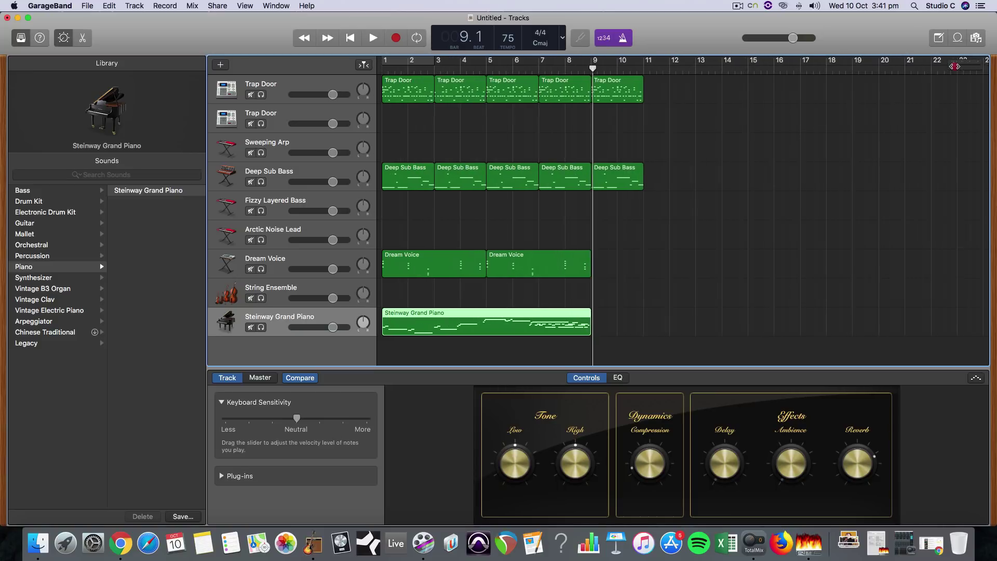